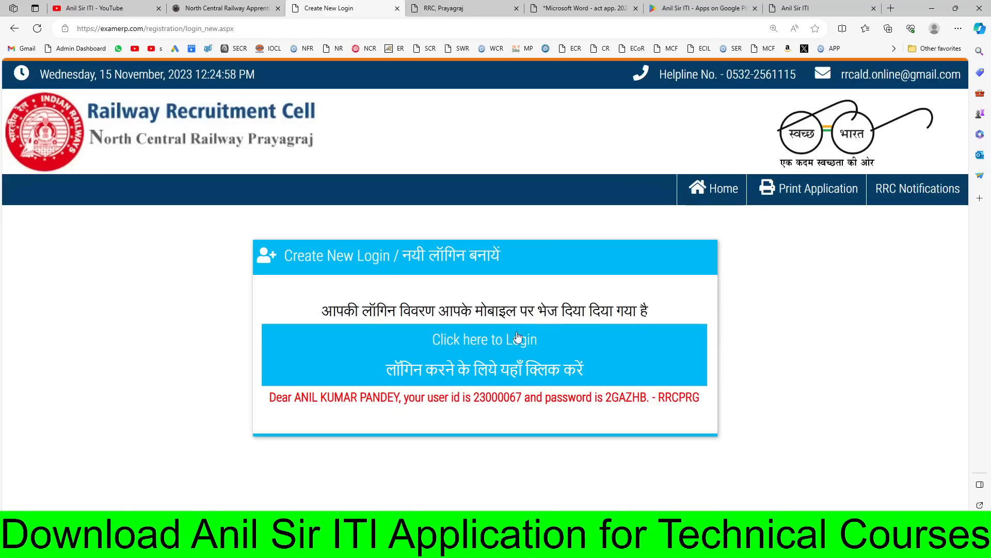
- Log in to the applicant account with the registration number and password, and dismiss the offer to save the password
click(479, 368)
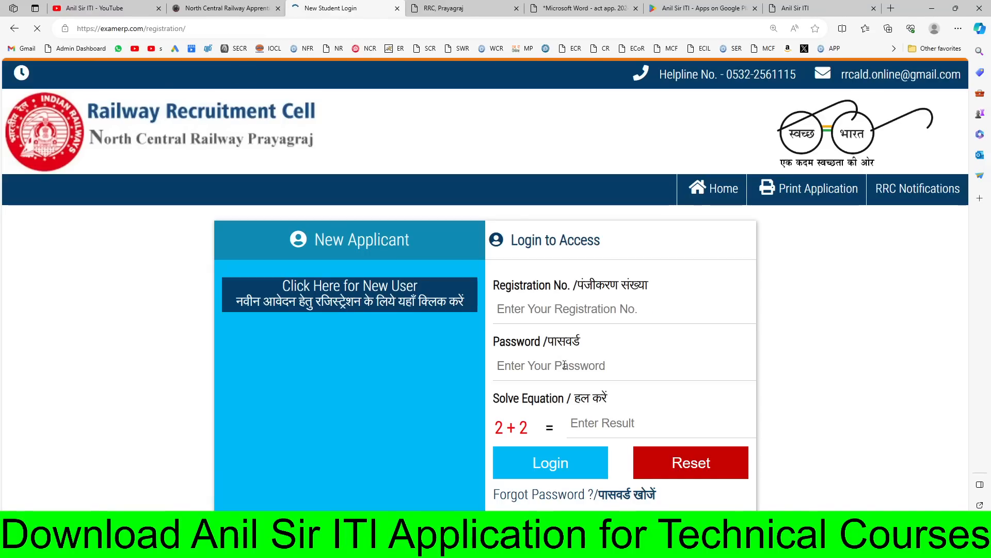
click(591, 312)
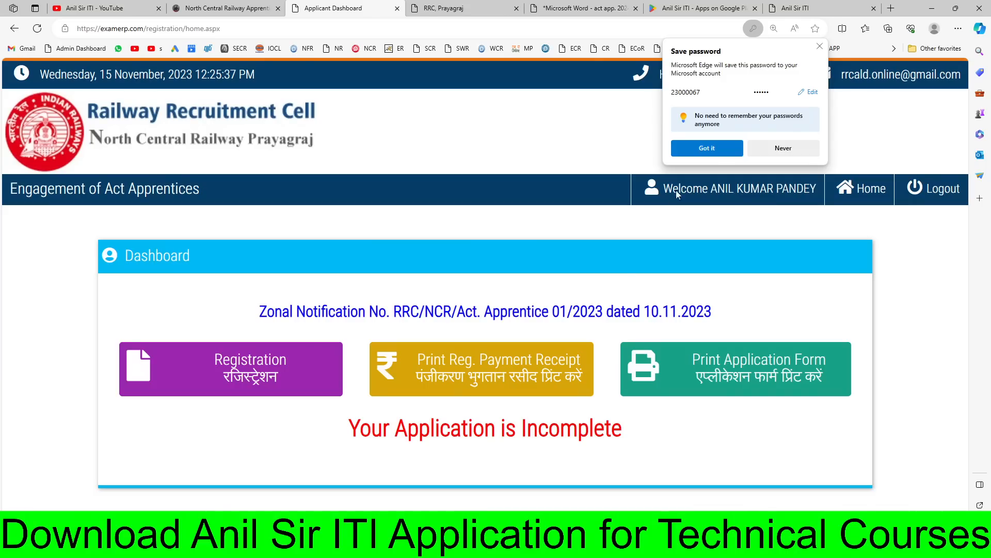
click(724, 145)
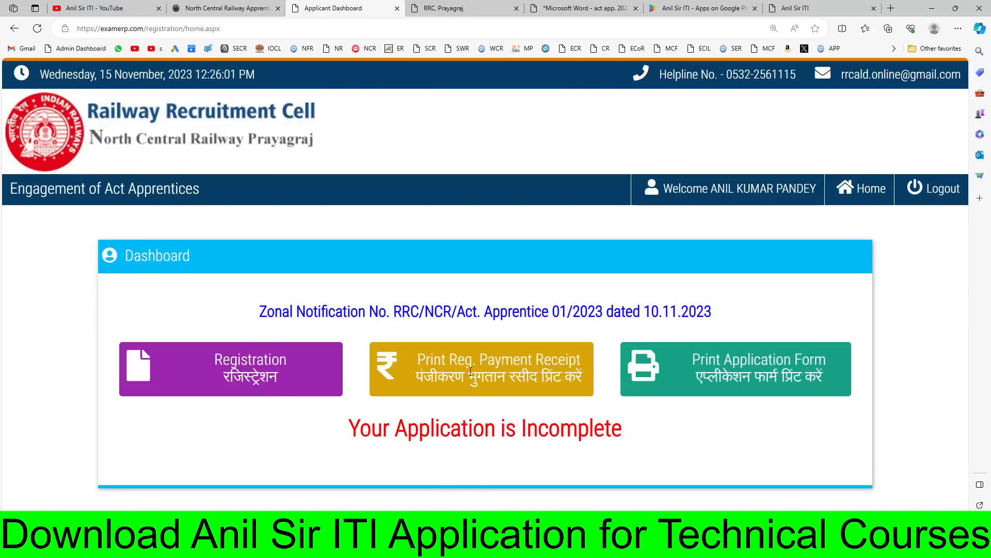
- Open the registration form from the applicant dashboard and choose ELECTRICIAN as the trade
click(267, 366)
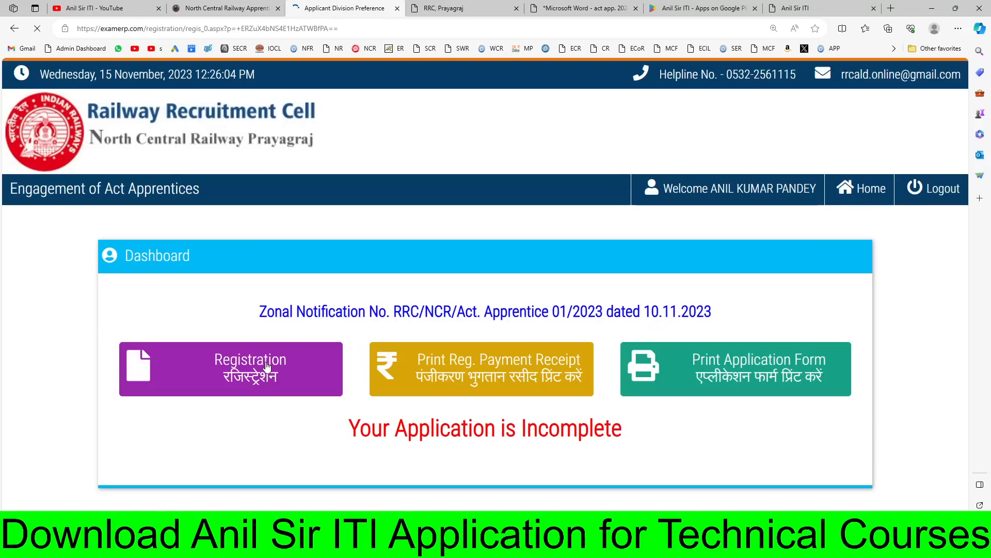
scroll(528, 304, down, 2)
click(528, 303)
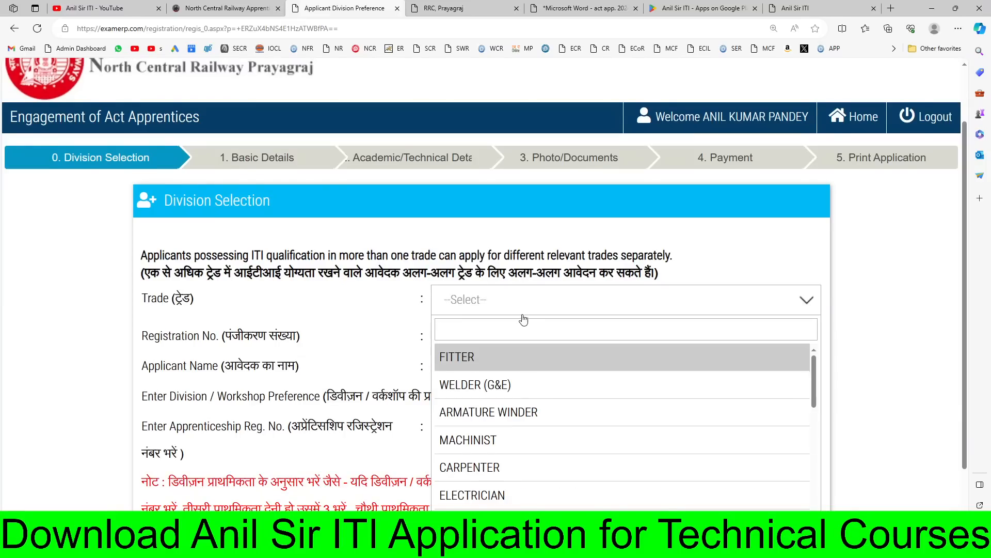
scroll(511, 352, down, 2)
scroll(488, 382, down, 4)
scroll(488, 384, down, 4)
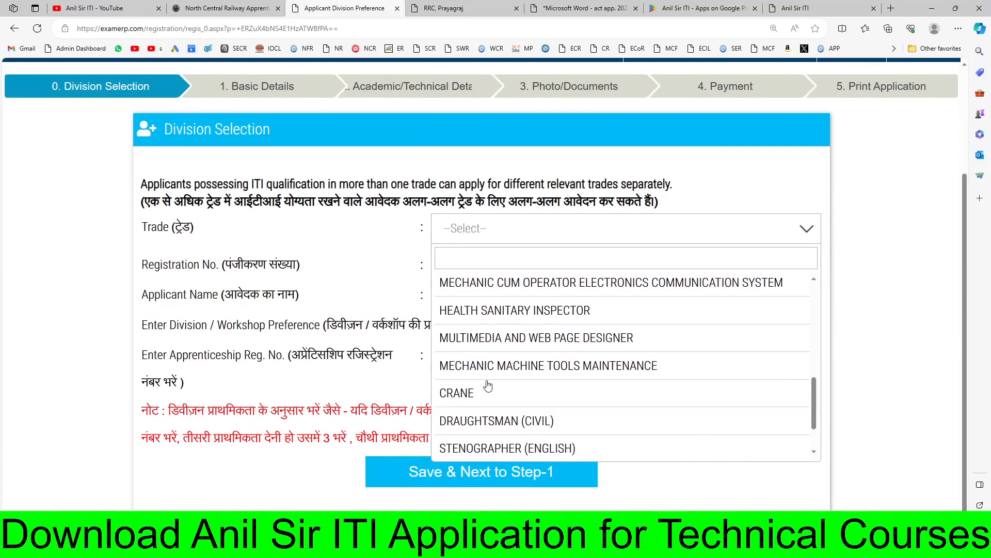
scroll(487, 382, up, 6)
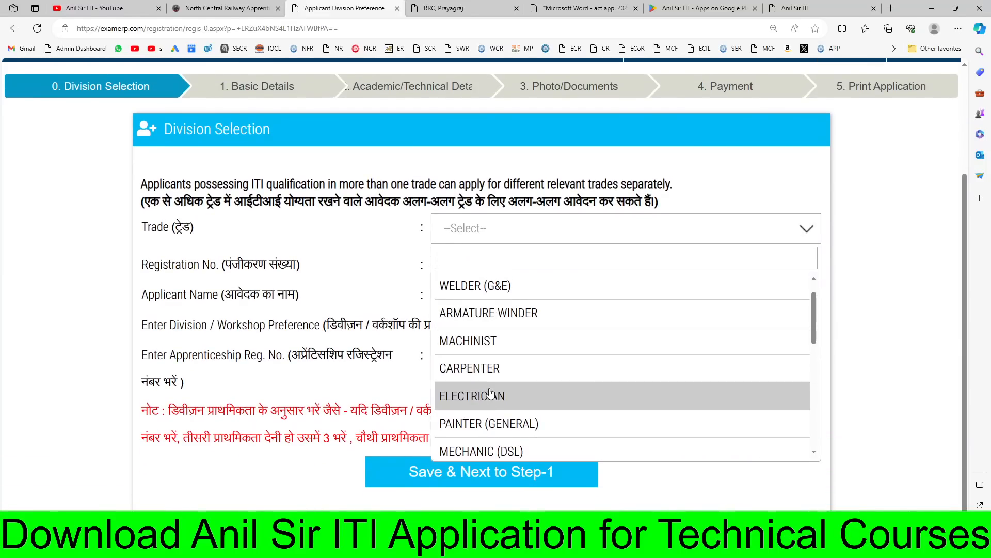
click(527, 395)
- Examine the Apprenticeship Reg. No. entry on the division selection form
scroll(477, 317, down, 2)
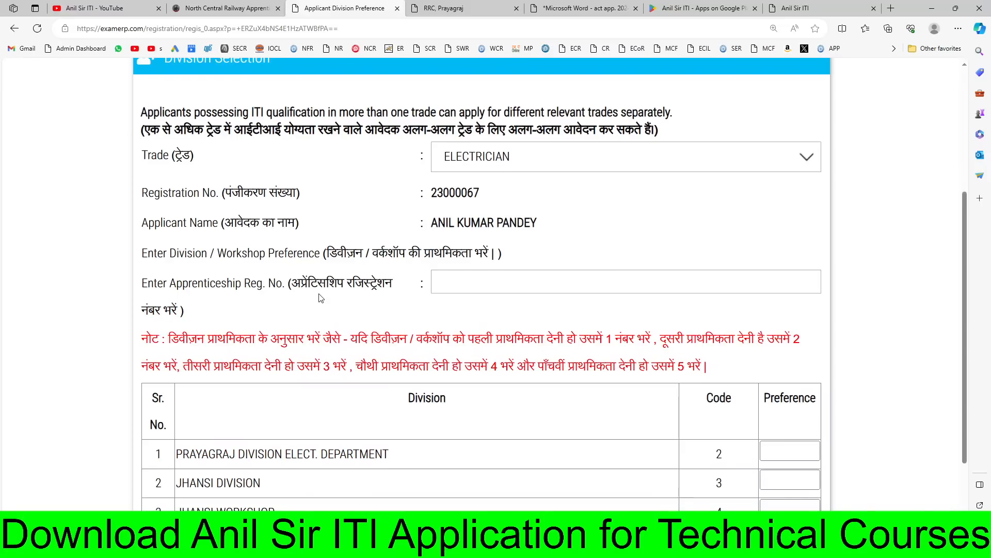
drag(168, 283, 281, 283)
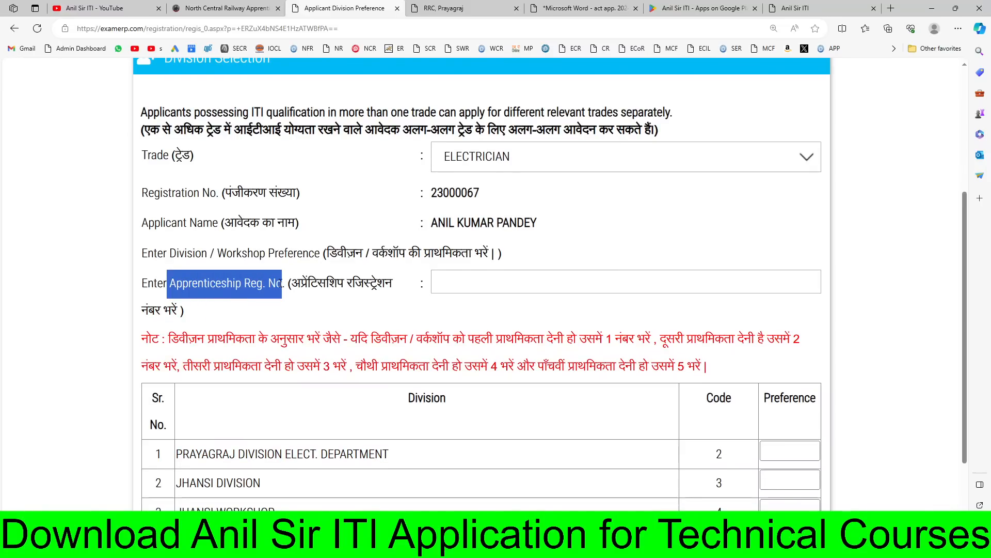
click(276, 291)
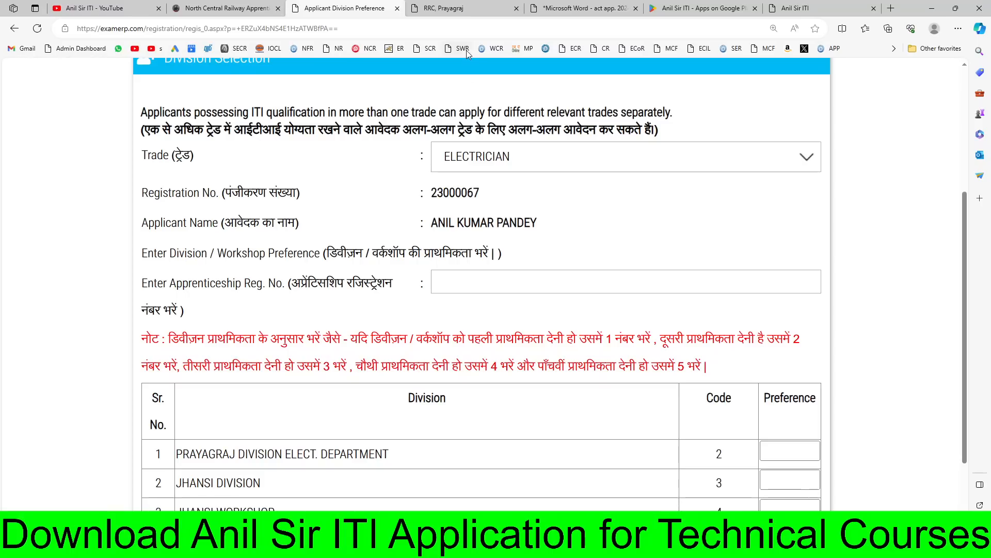
- Switch to the ITI news website and open the Apprenticeshipindia.gov.in Registration 2023-24 article from its apprentice news
click(255, 7)
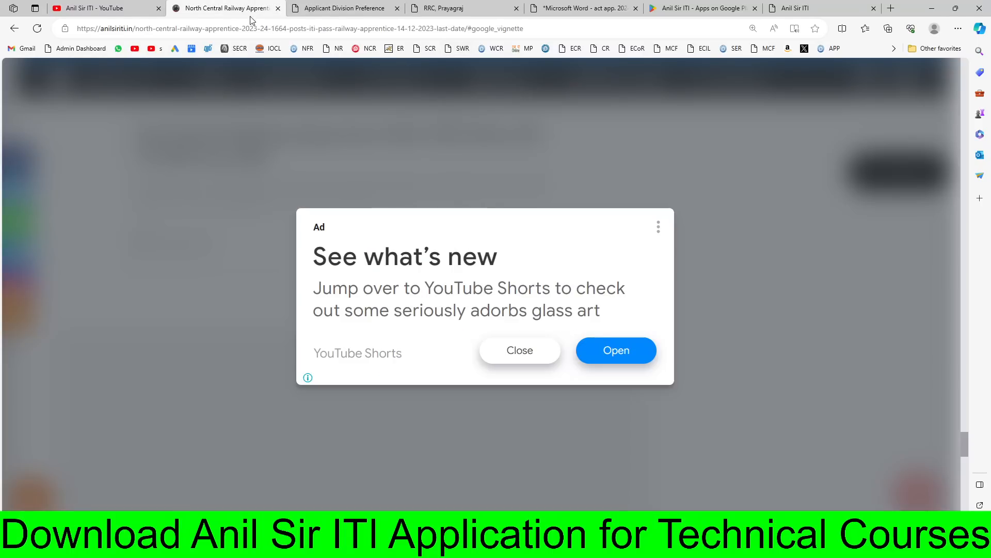
click(525, 355)
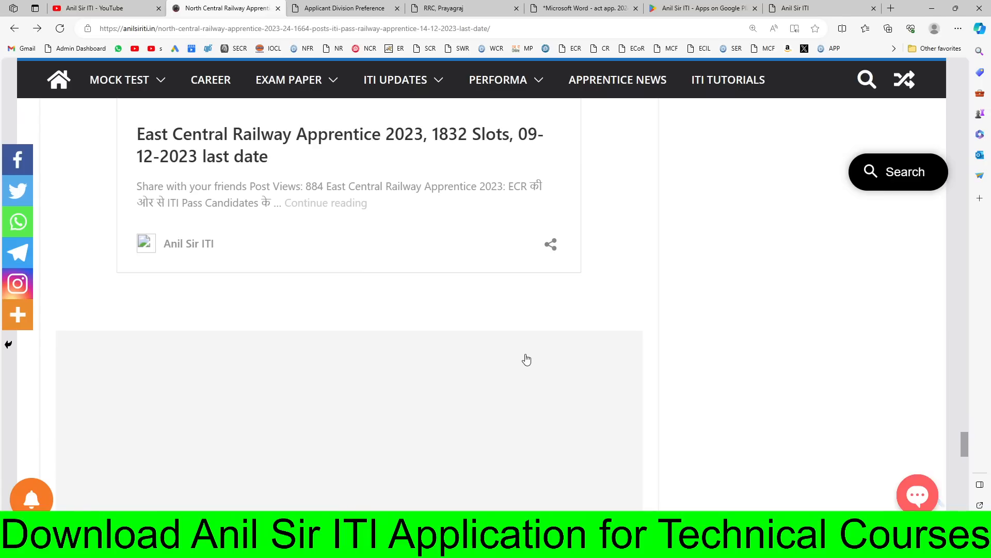
click(621, 81)
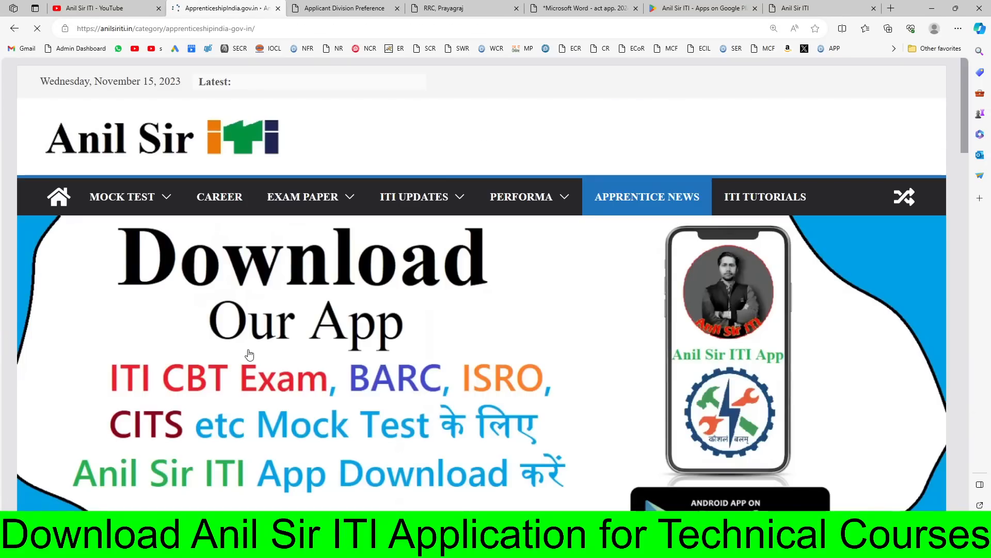
scroll(250, 354, down, 15)
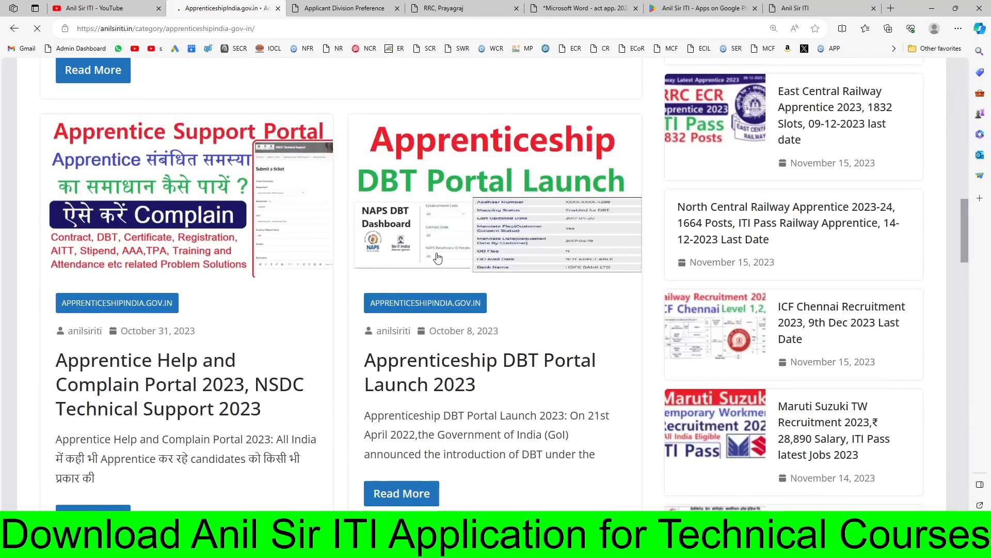
scroll(437, 259, down, 7)
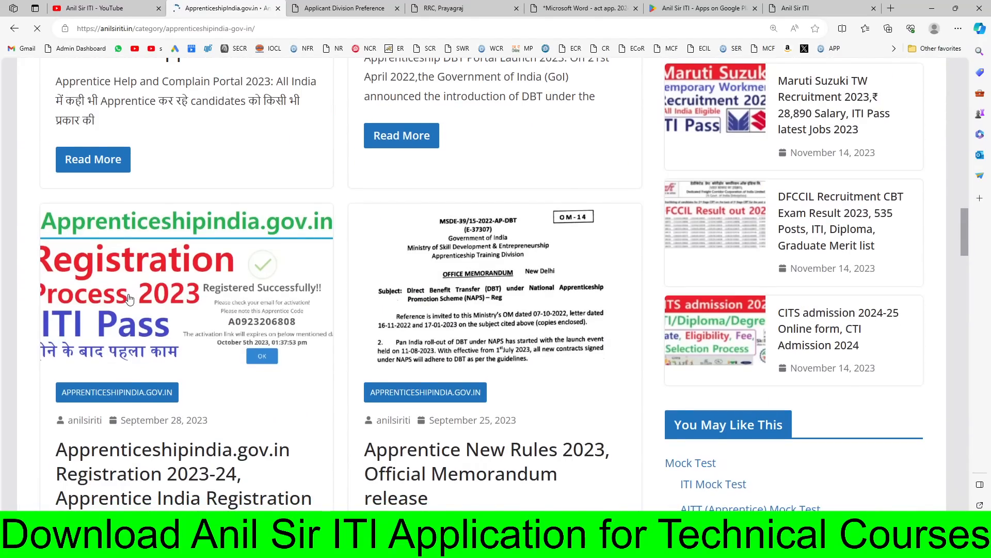
scroll(193, 389, down, 2)
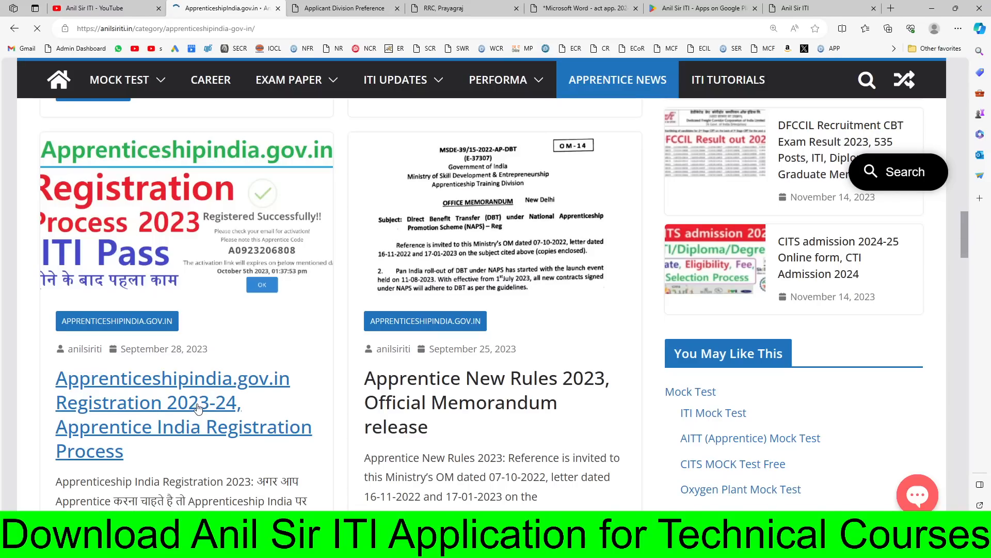
click(198, 406)
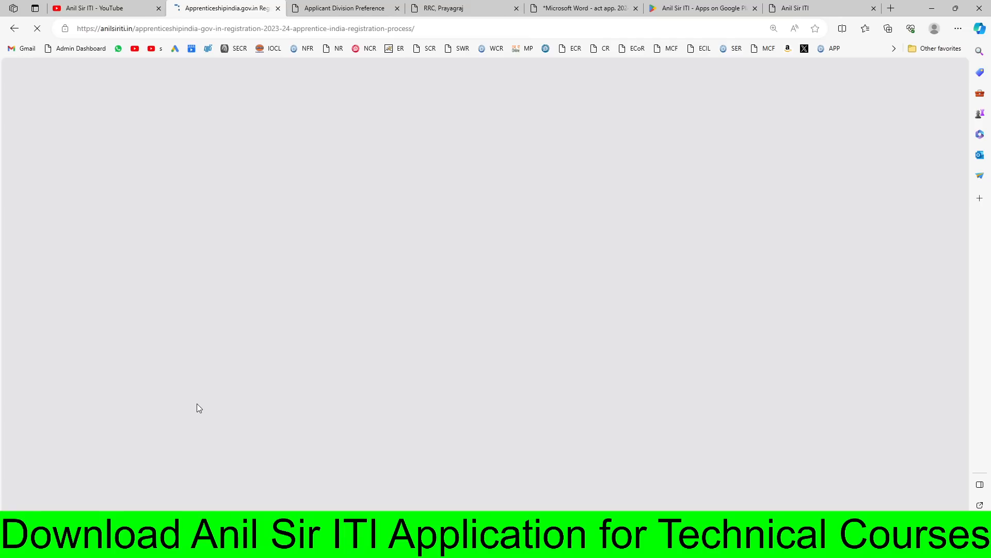
- Look through the article on the Apprentice India registration process, including its title, introduction and portal picture
scroll(356, 367, down, 10)
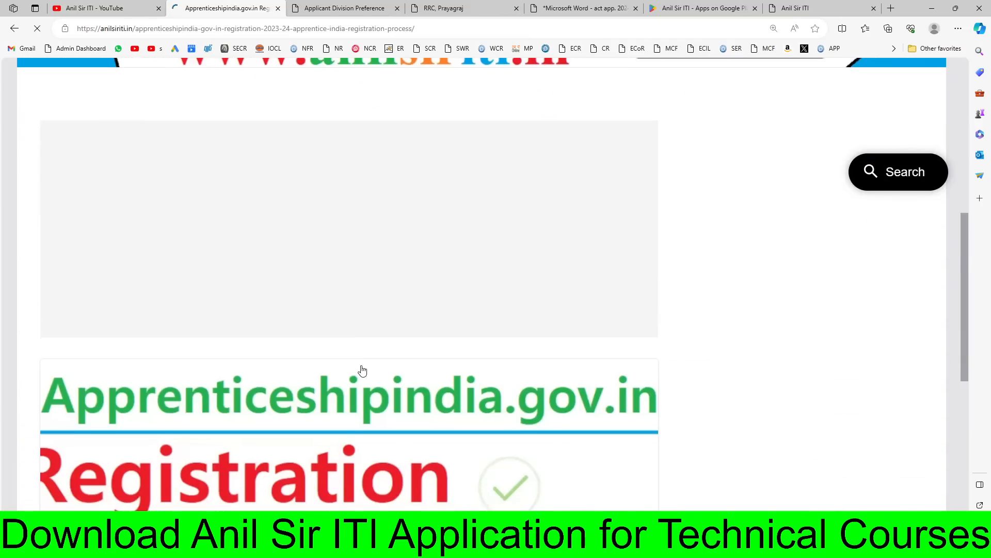
scroll(363, 371, down, 3)
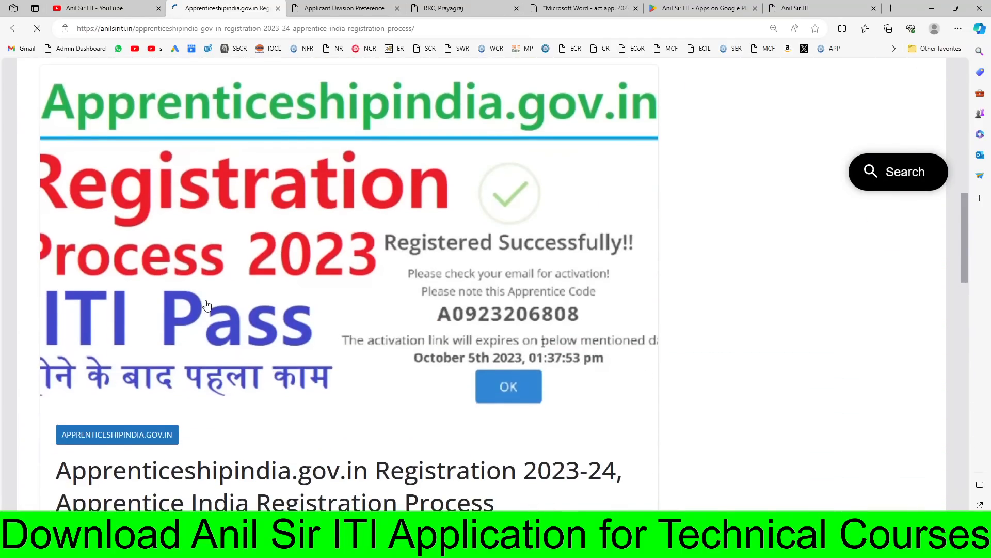
scroll(209, 306, down, 3)
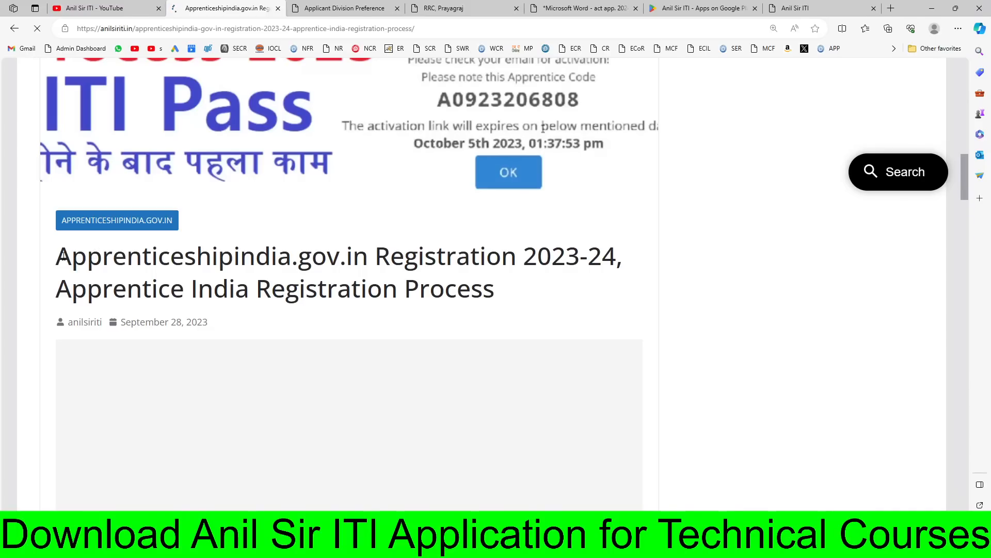
drag(56, 257, 366, 257)
scroll(364, 257, down, 7)
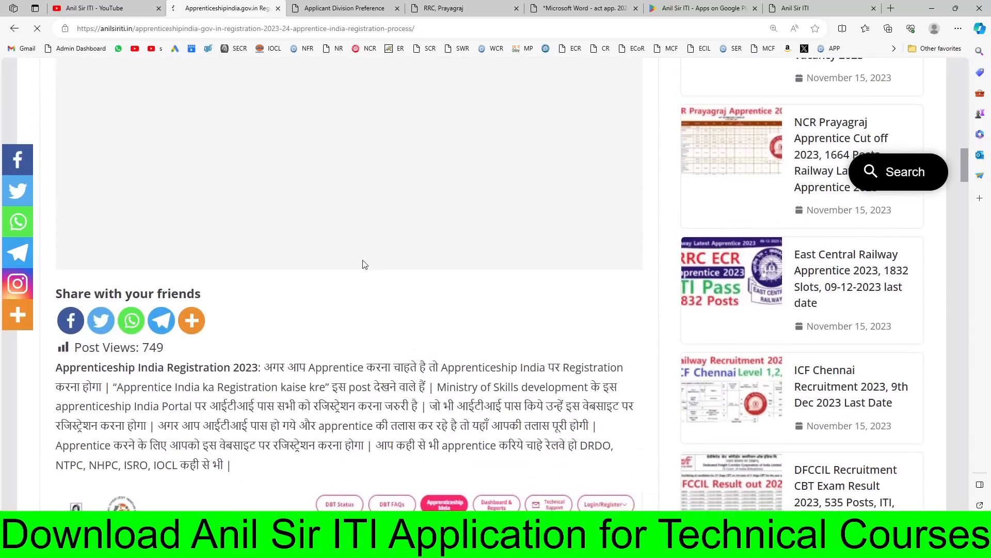
scroll(361, 271, down, 7)
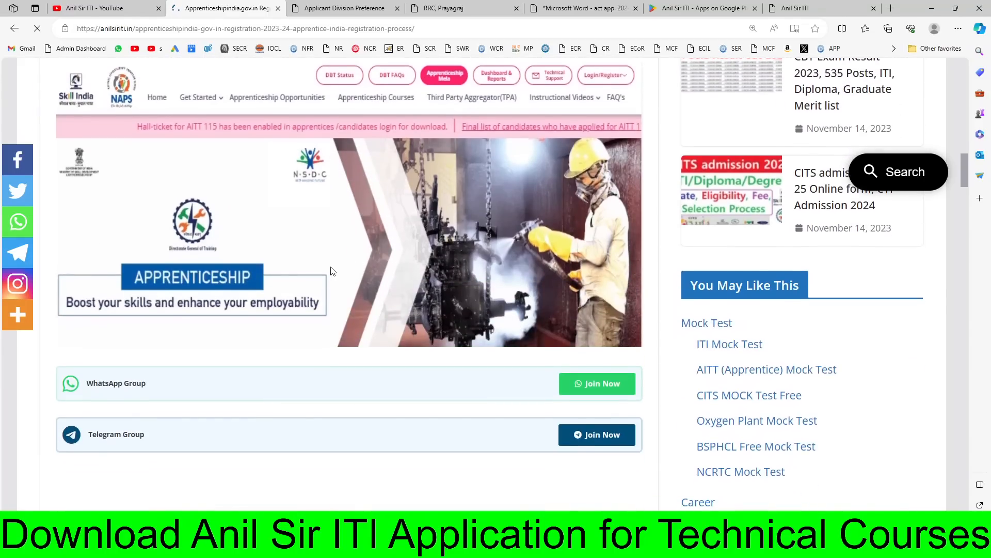
scroll(537, 153, up, 1)
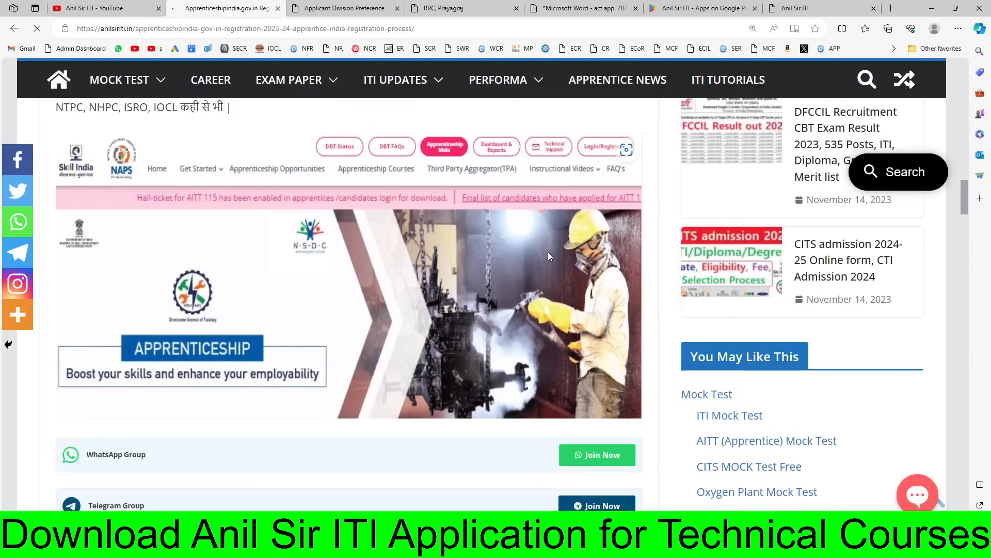
- Return to the division selection form and activate the empty Apprenticeship Reg. No. field
click(493, 7)
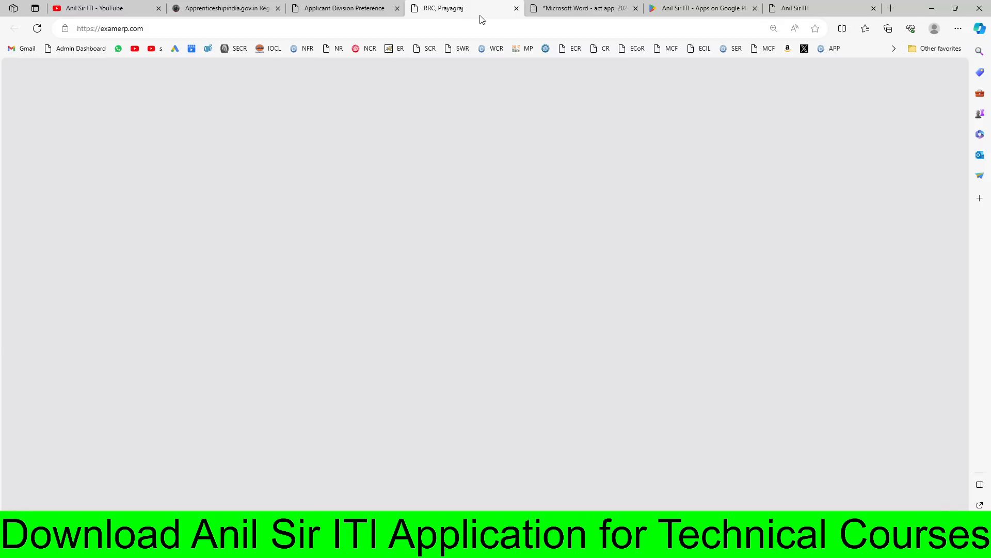
click(539, 10)
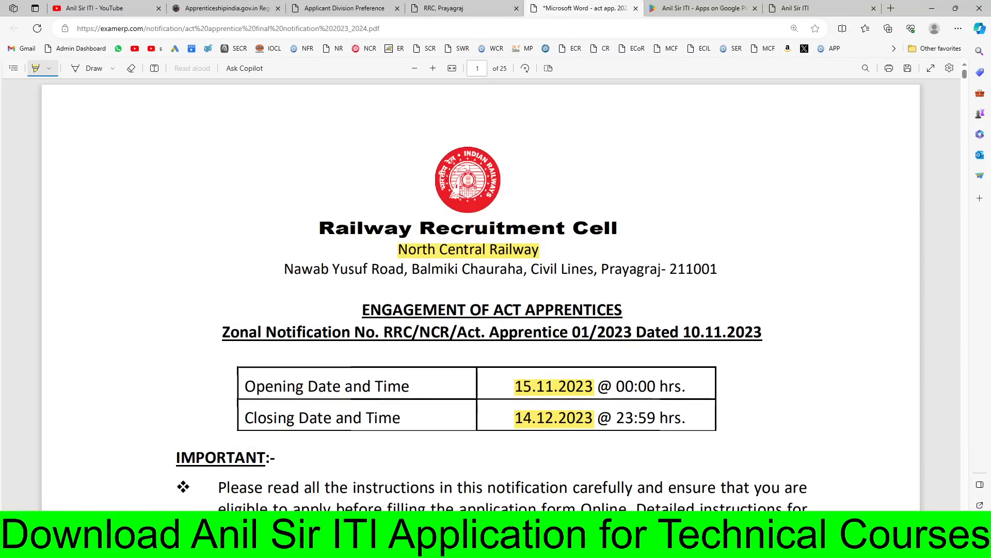
click(372, 8)
click(519, 281)
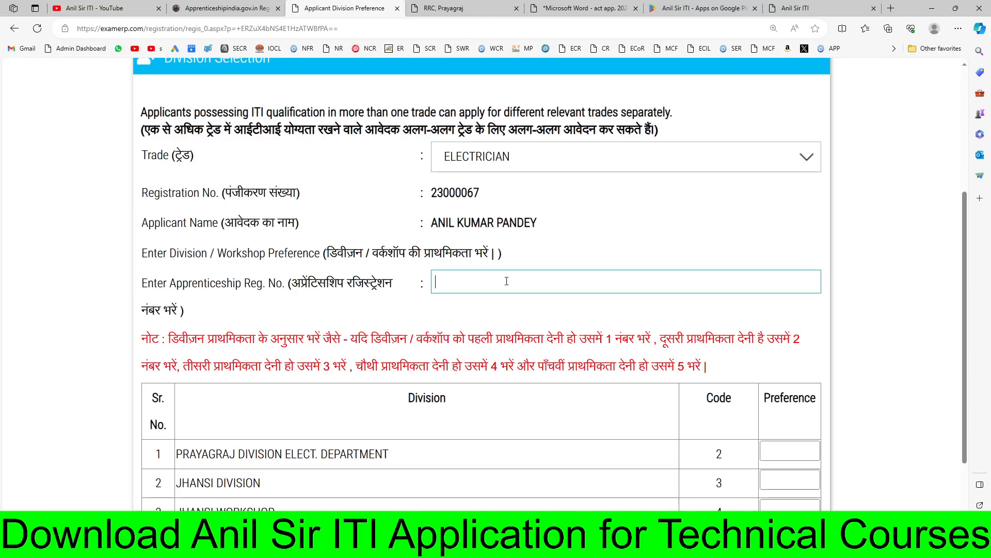
- Set the preferences to Jhansi Division 1, Prayagraj Division Elect. Department 2, Jhansi Workshop 3 and Agra Division 4, then save and continue to Step-1
scroll(251, 285, down, 2)
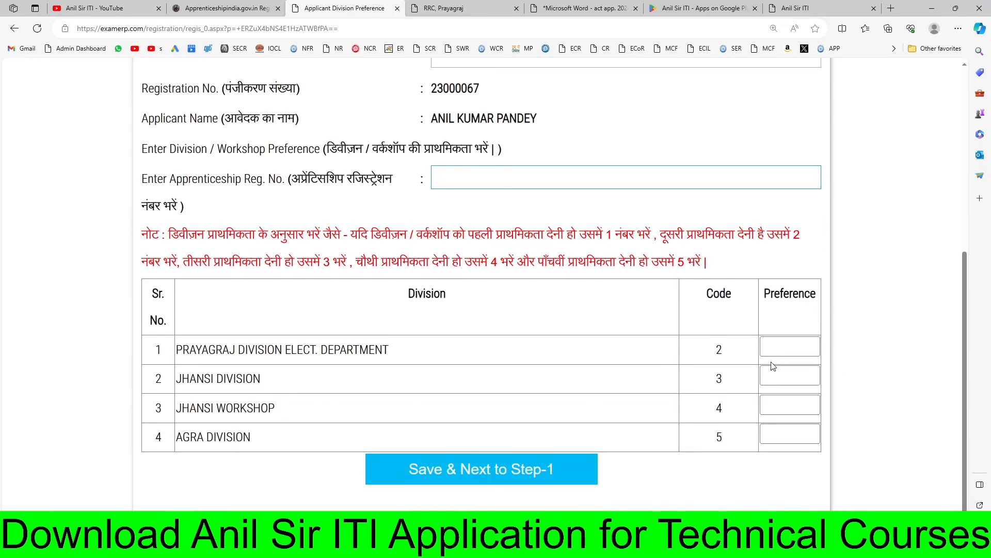
click(763, 351)
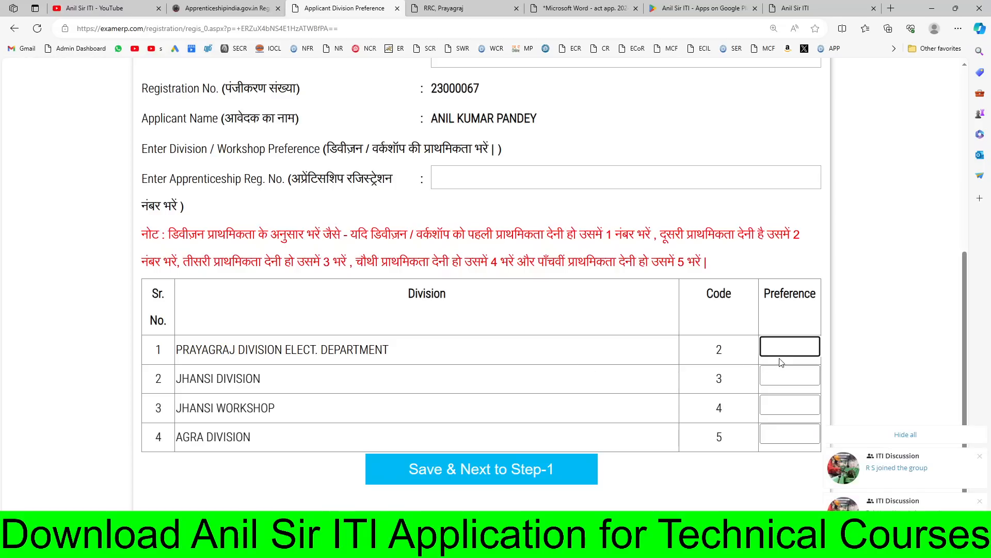
click(839, 434)
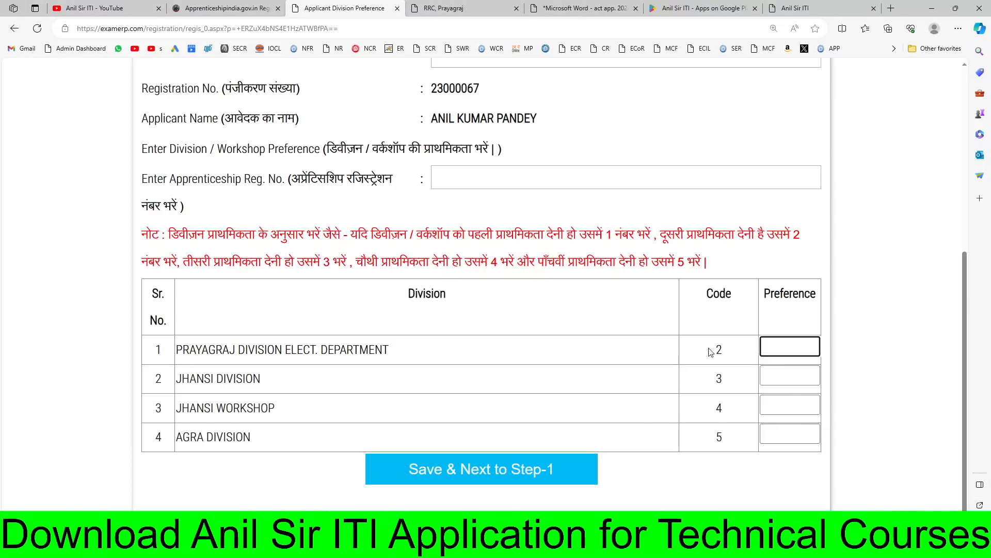
click(817, 376)
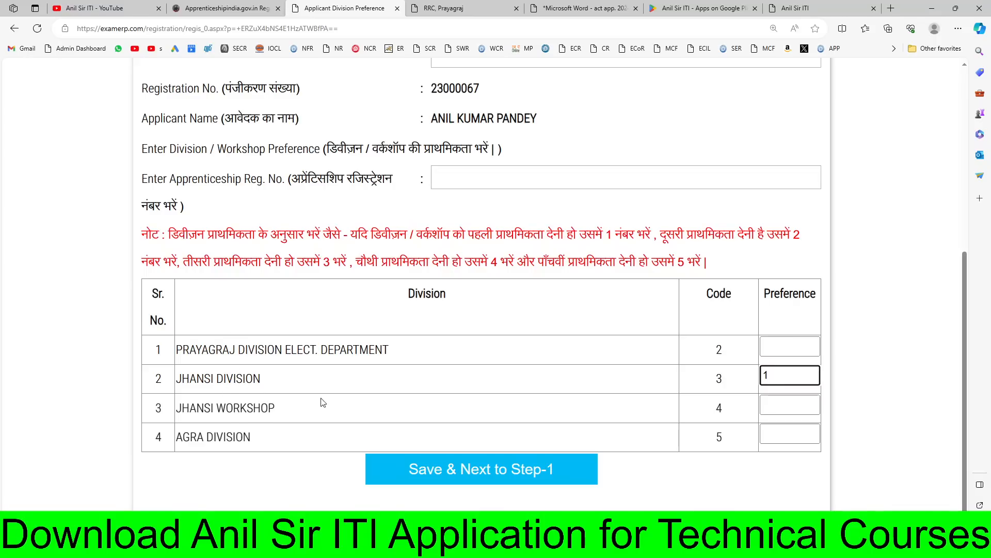
click(788, 343)
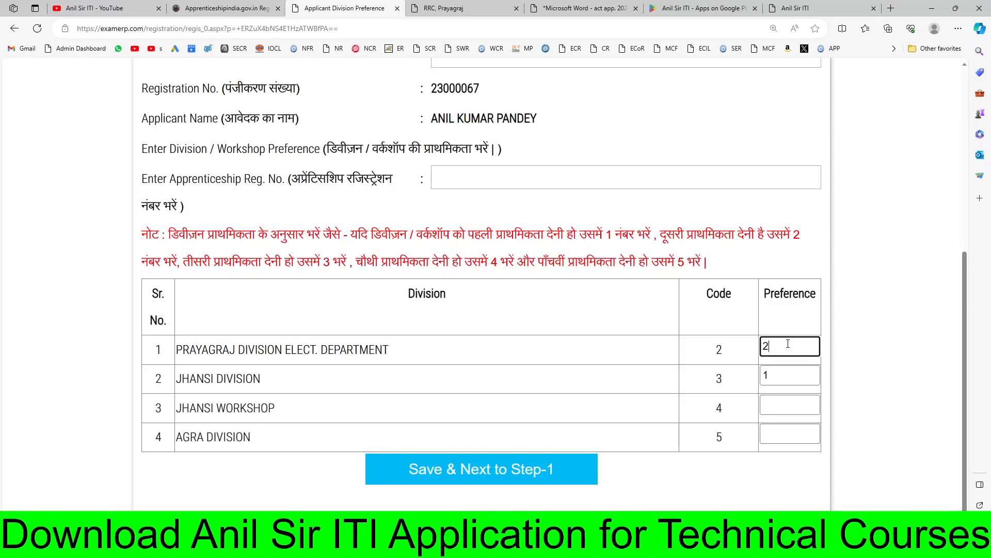
click(779, 399)
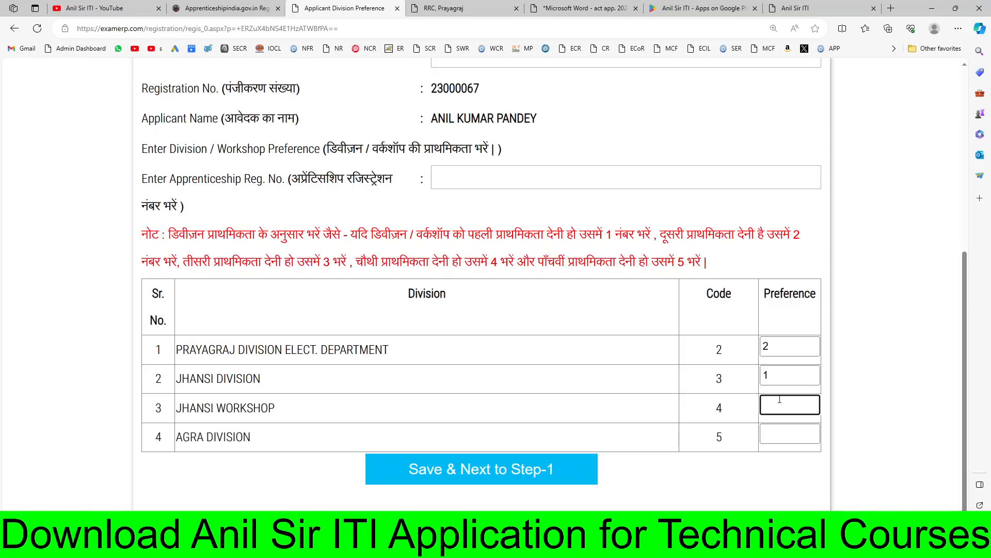
text(3)
click(772, 428)
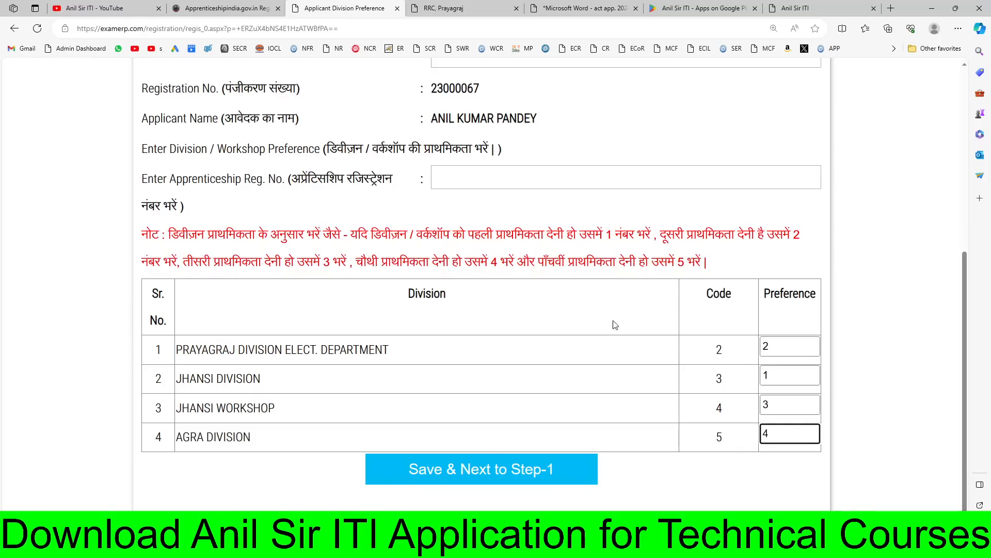
click(497, 368)
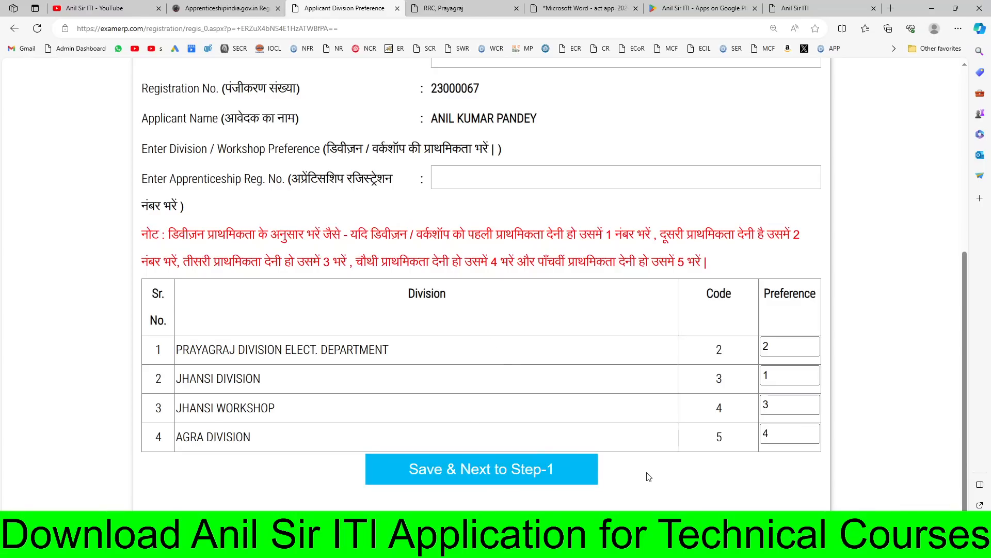
click(526, 472)
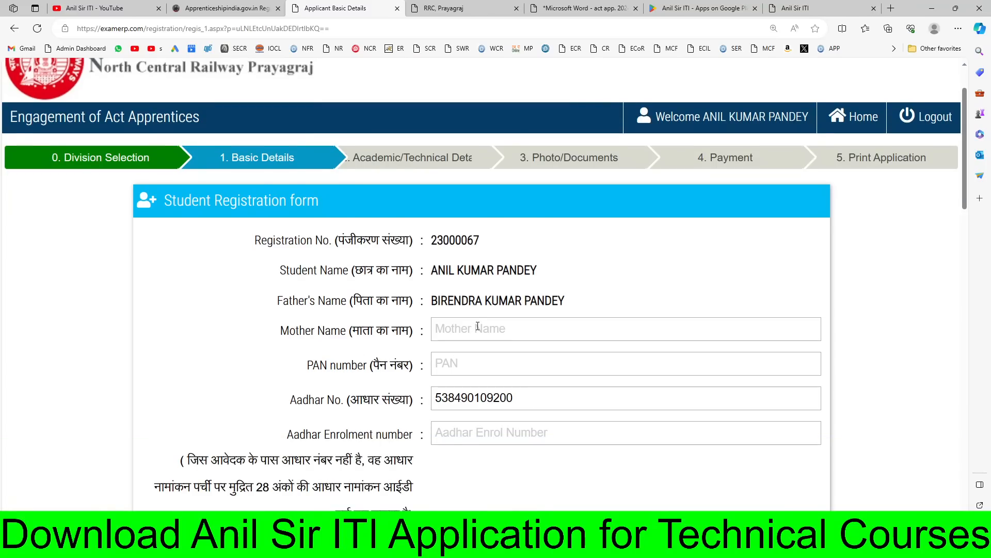
- Go through the Mother Name, PAN number, Aadhar No. and Aadhar Enrolment number fields of the Student Registration form
click(477, 327)
scroll(474, 318, down, 1)
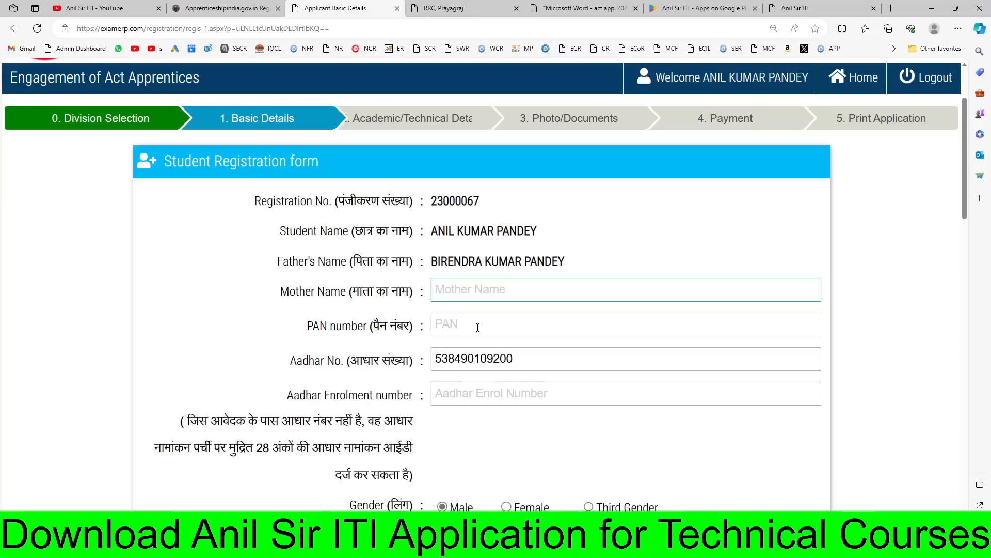
click(473, 297)
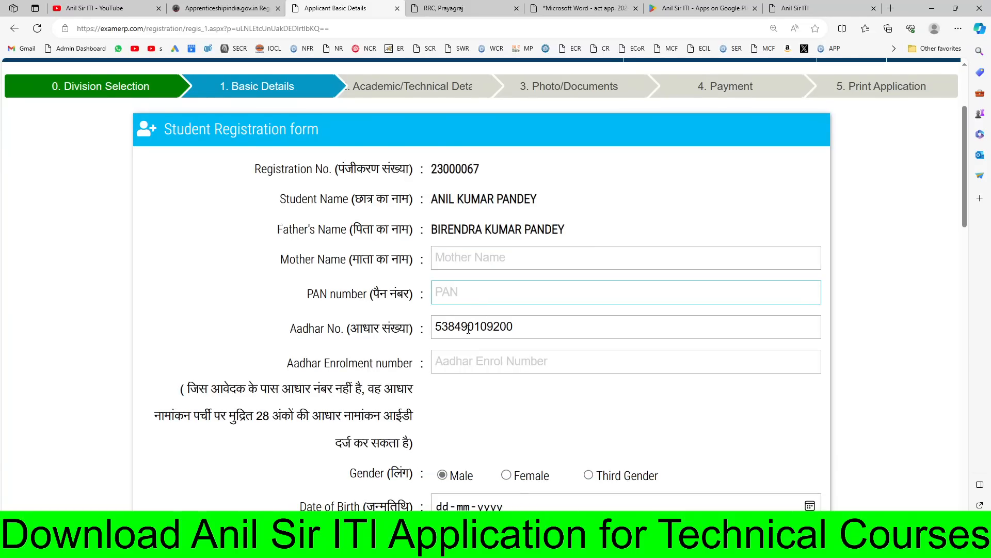
drag(468, 328, 487, 329)
scroll(467, 209, down, 3)
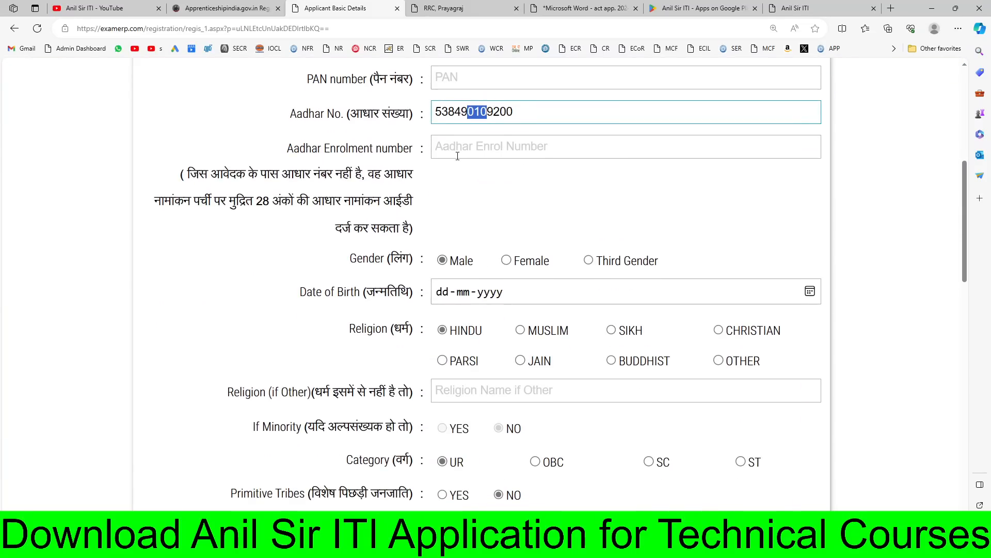
click(450, 149)
scroll(486, 181, down, 1)
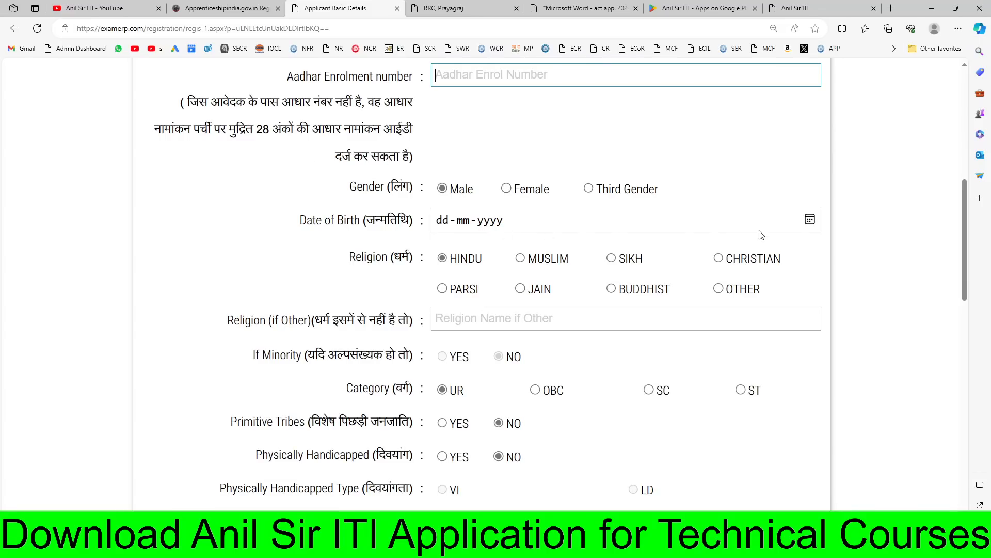
- Look through the years offered by the Date of Birth calendar and close it without choosing a date
click(810, 220)
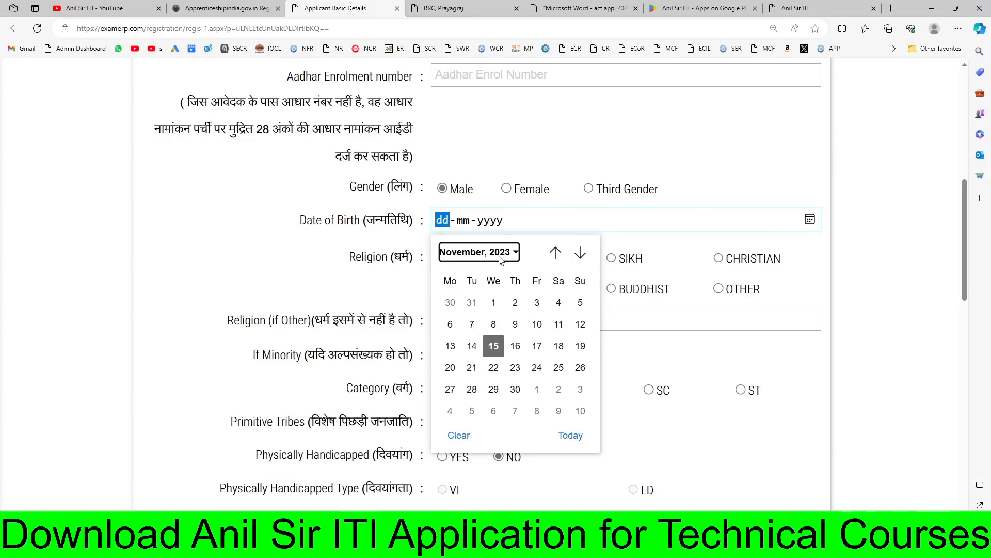
click(493, 262)
scroll(464, 282, up, 3)
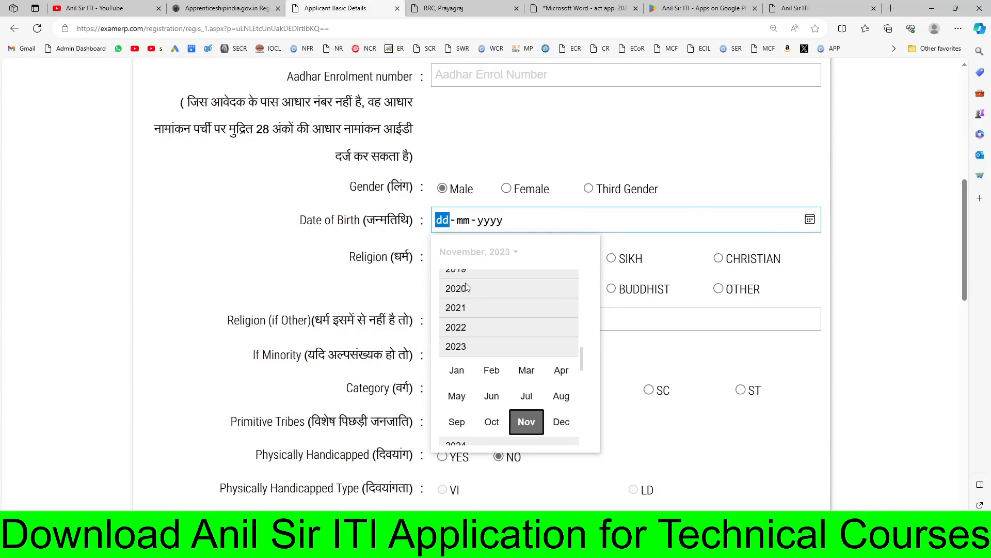
scroll(466, 283, up, 5)
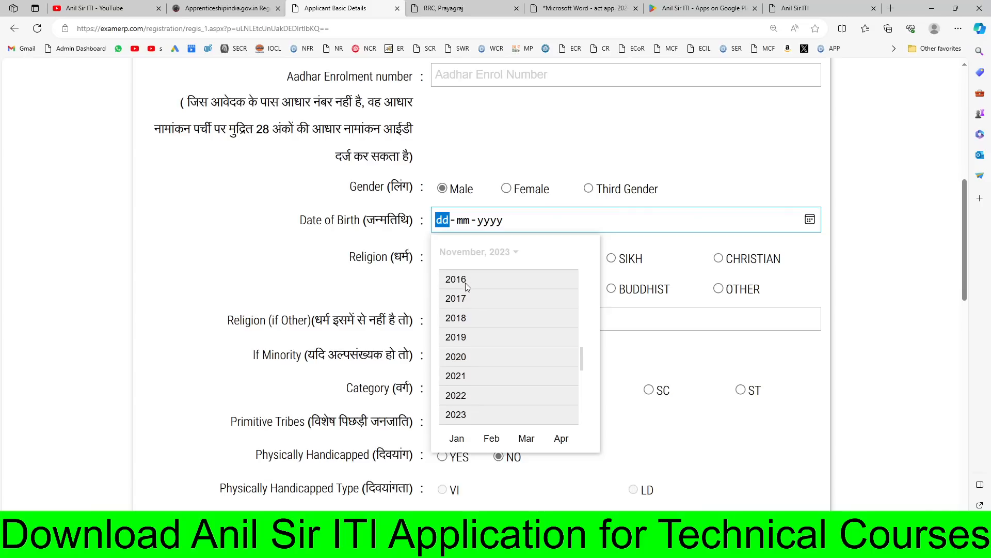
click(778, 199)
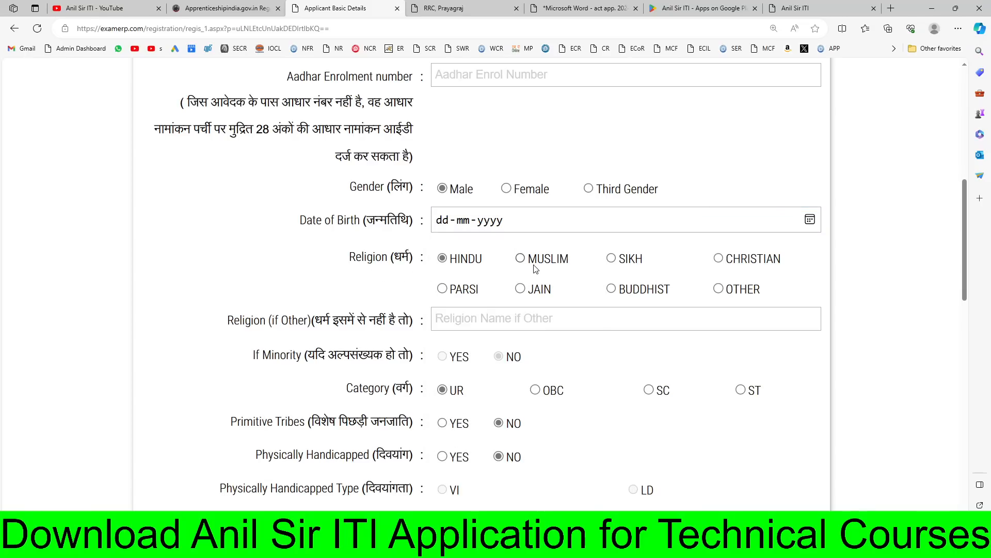
- Examine the religion, minority, category, Primitive Tribes and Physically Handicapped questions of the registration form
scroll(333, 313, down, 1)
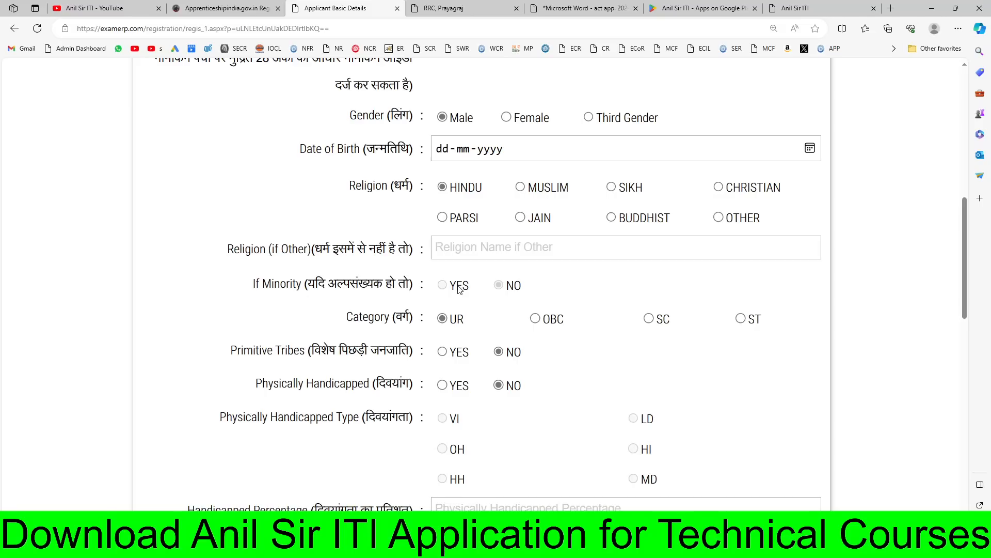
scroll(516, 287, down, 1)
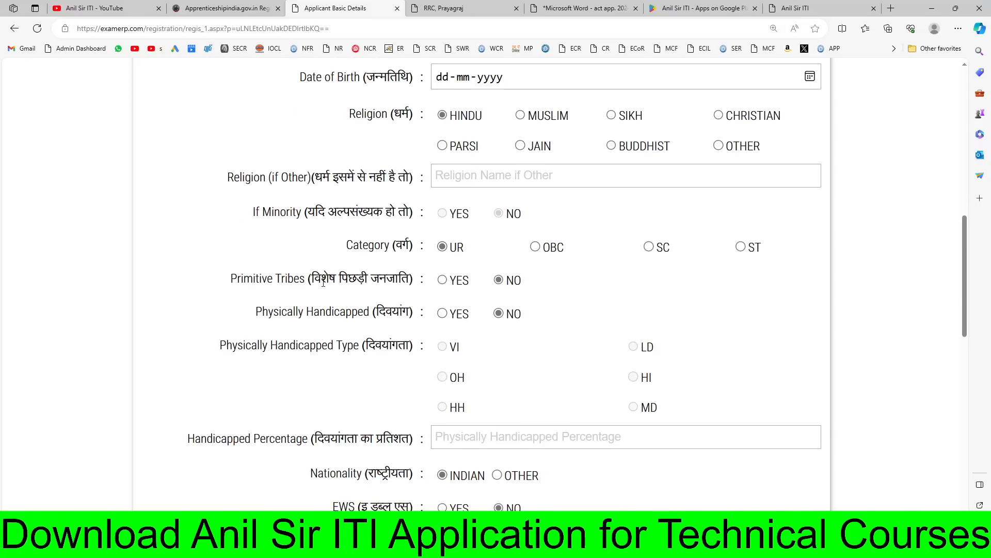
drag(313, 279, 399, 279)
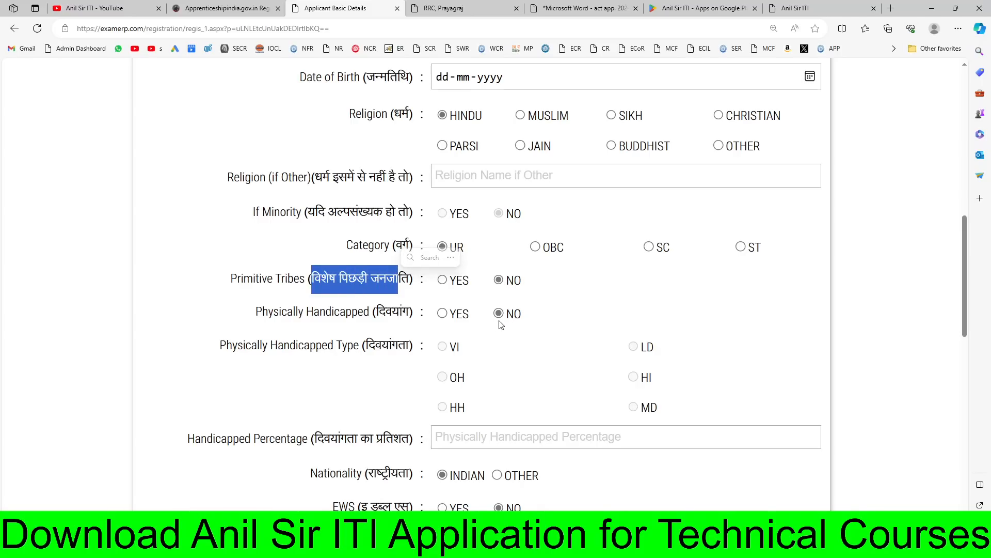
scroll(499, 325, down, 1)
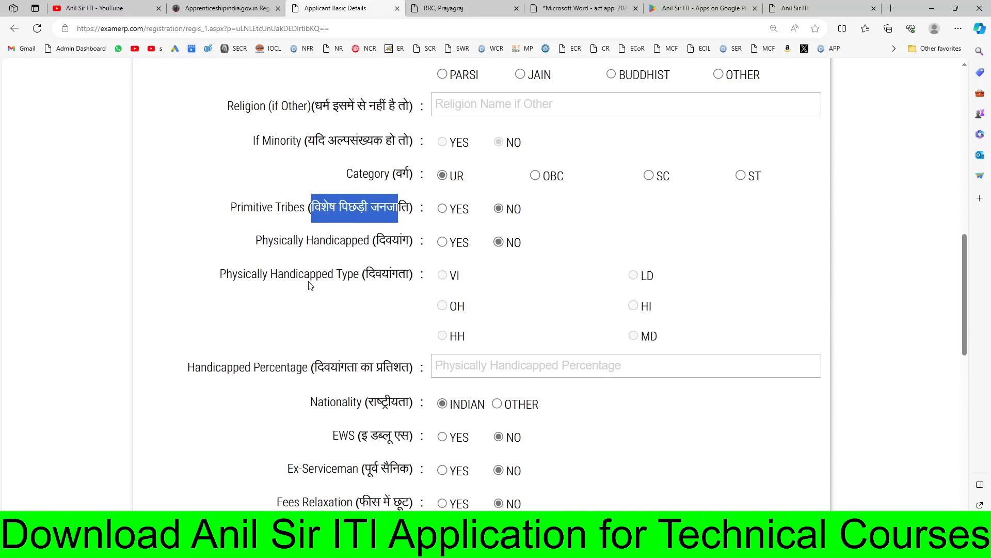
scroll(402, 254, down, 1)
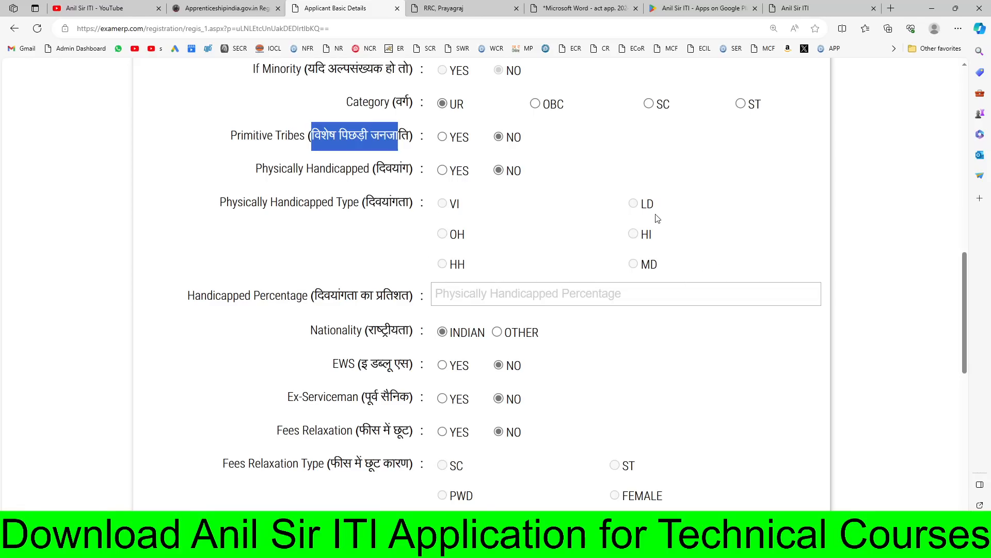
scroll(597, 266, down, 1)
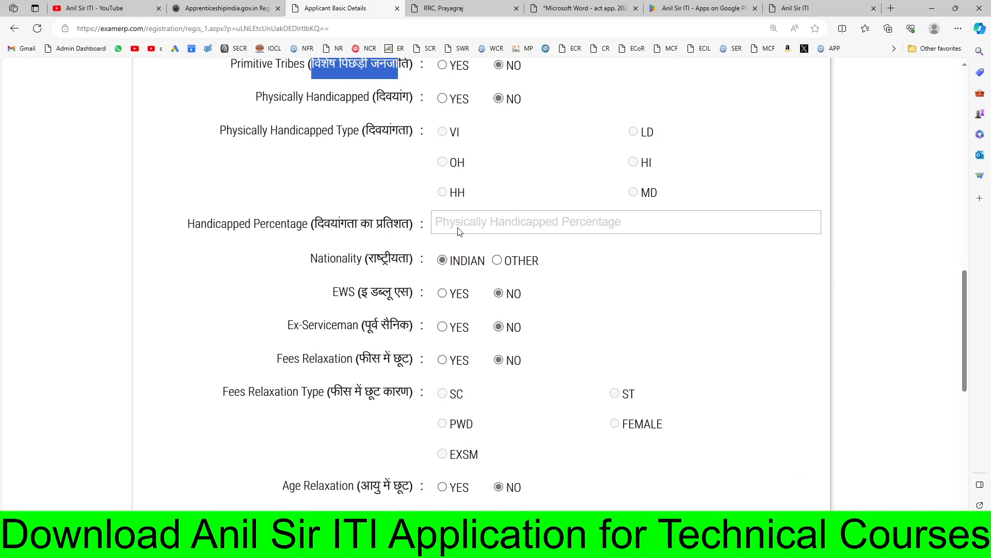
scroll(459, 231, down, 1)
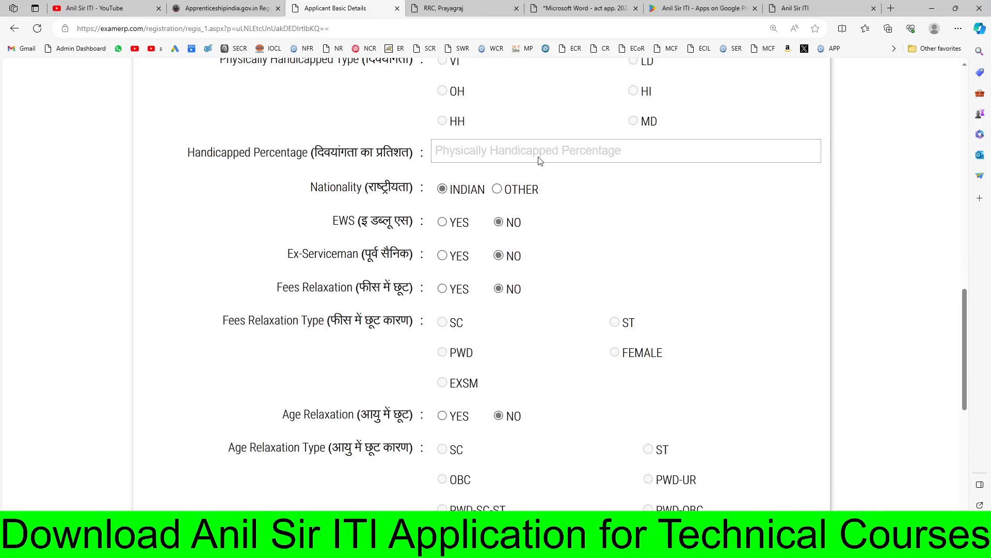
scroll(538, 161, up, 4)
scroll(480, 310, down, 2)
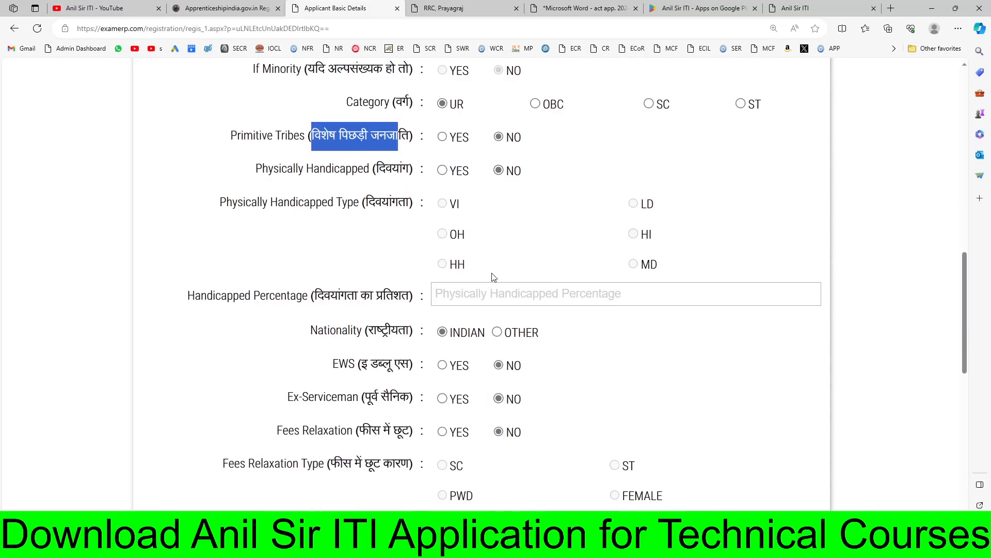
- Set the EWS answer to YES in the registration form
scroll(589, 285, down, 2)
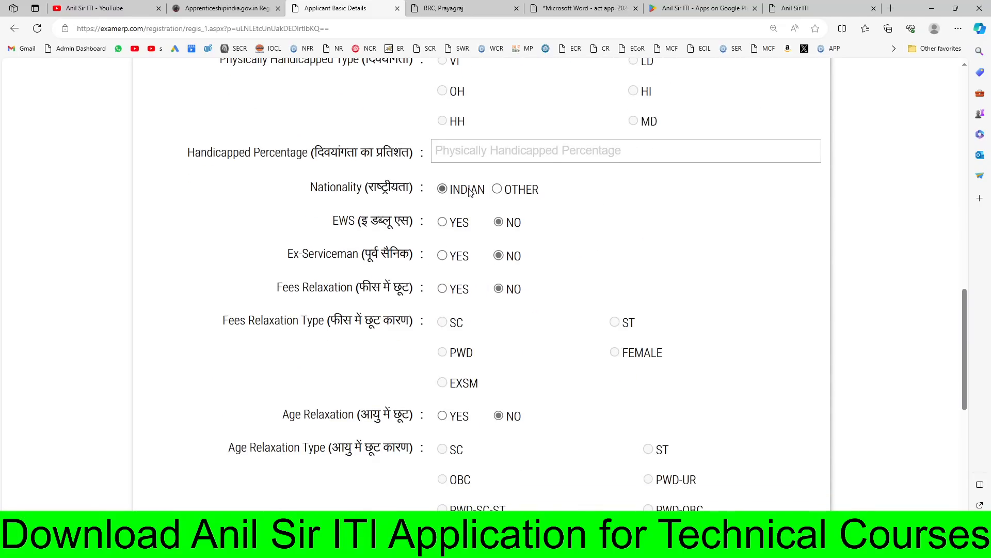
scroll(470, 192, down, 1)
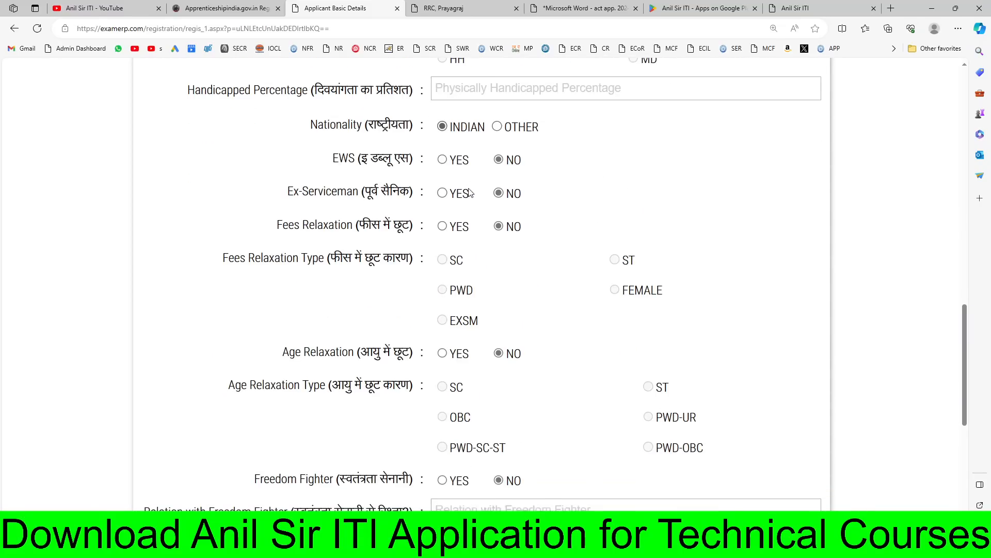
click(440, 151)
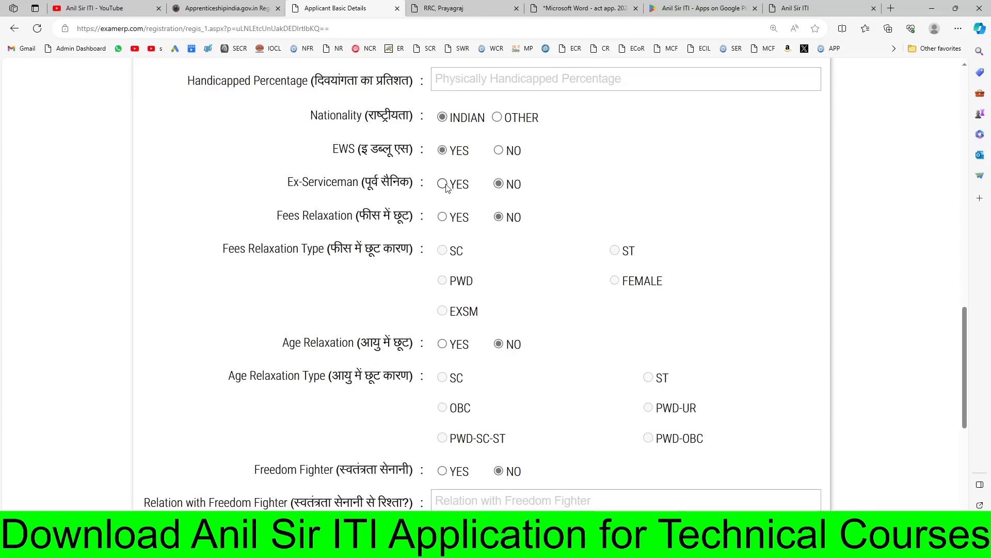
- Set the Freedom Fighter answer to YES and look over the relaxation and address fields around it
scroll(447, 187, down, 3)
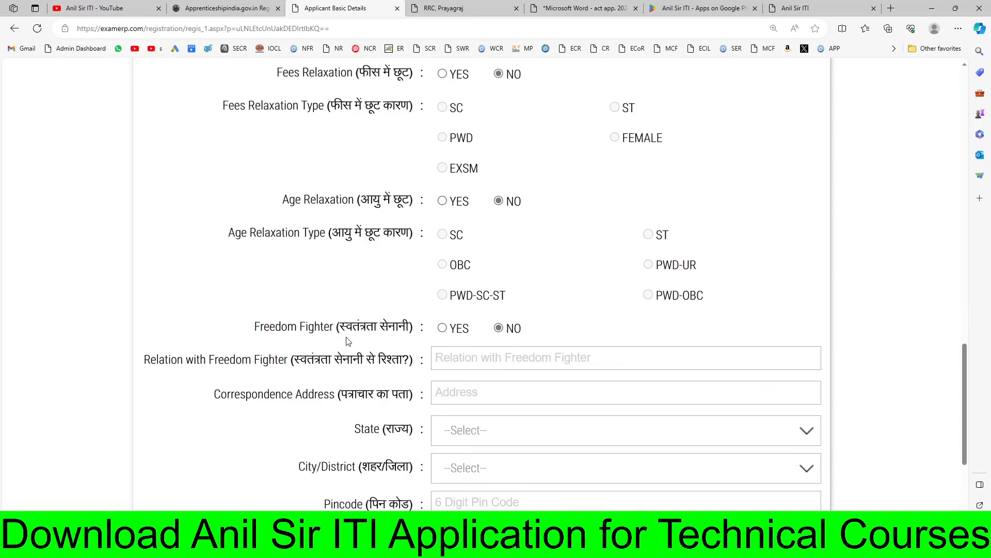
click(442, 328)
scroll(485, 354, up, 4)
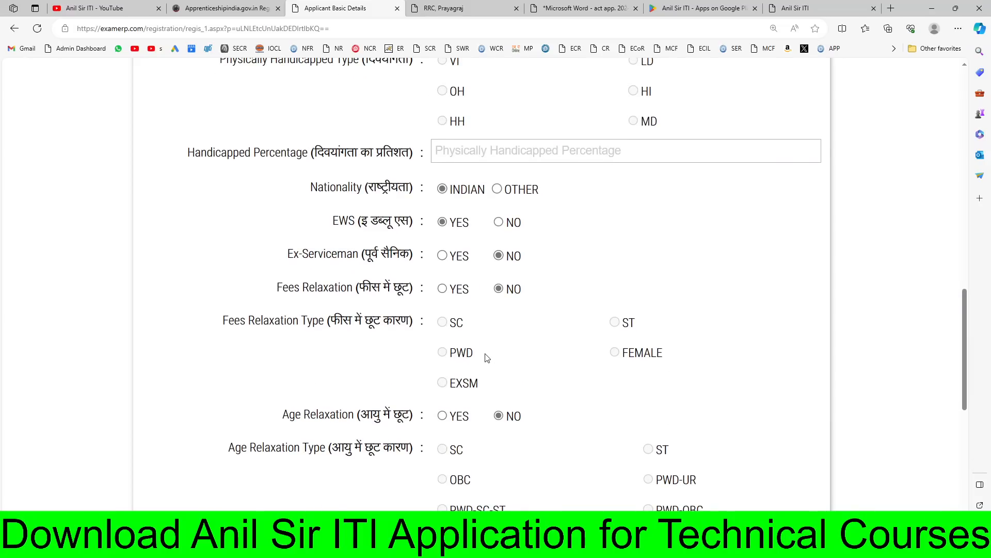
scroll(487, 358, down, 5)
scroll(496, 309, down, 1)
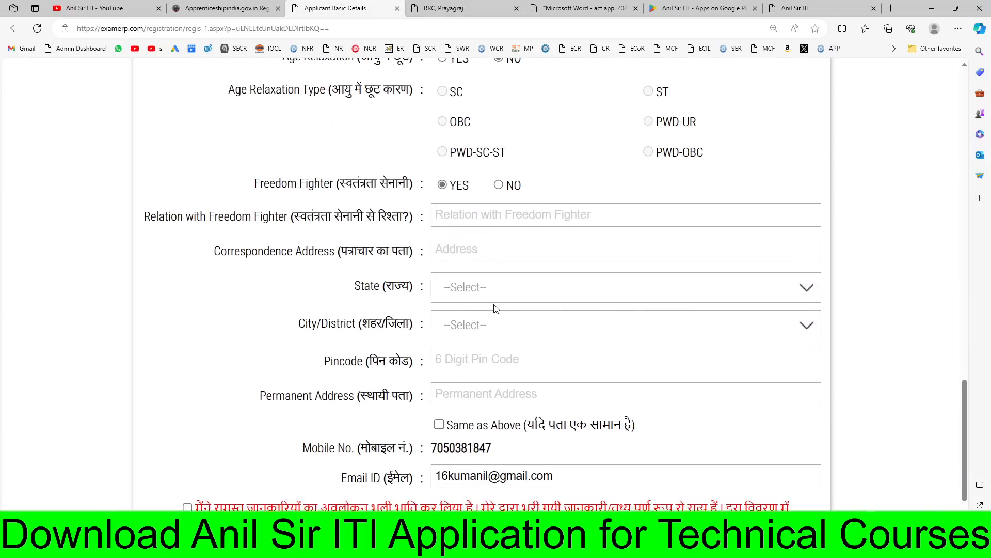
scroll(493, 310, up, 5)
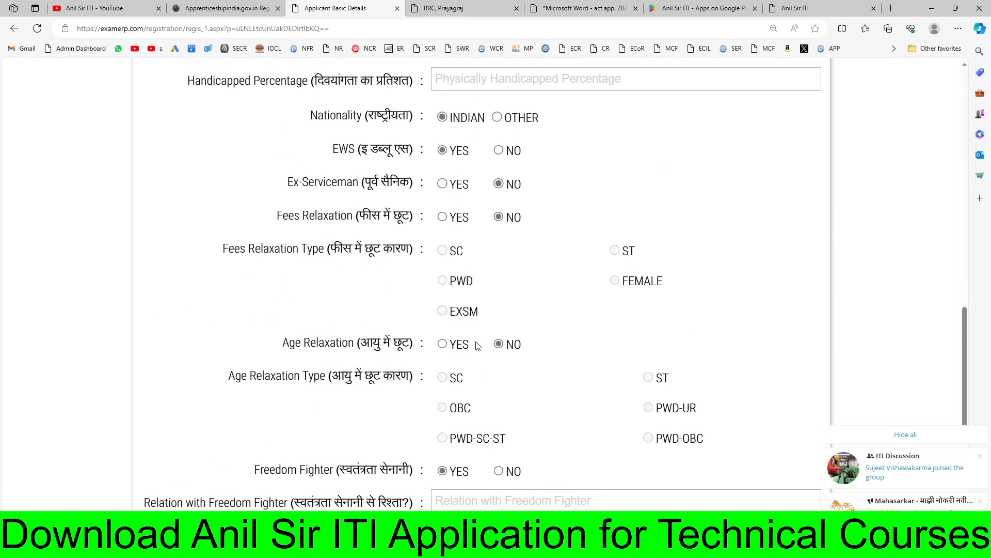
- Switch to the Act Apprentice notification PDF and highlight "Ex", "Serving Men" and "Serving Officer" in clause 2.4's list of eligible children
click(889, 438)
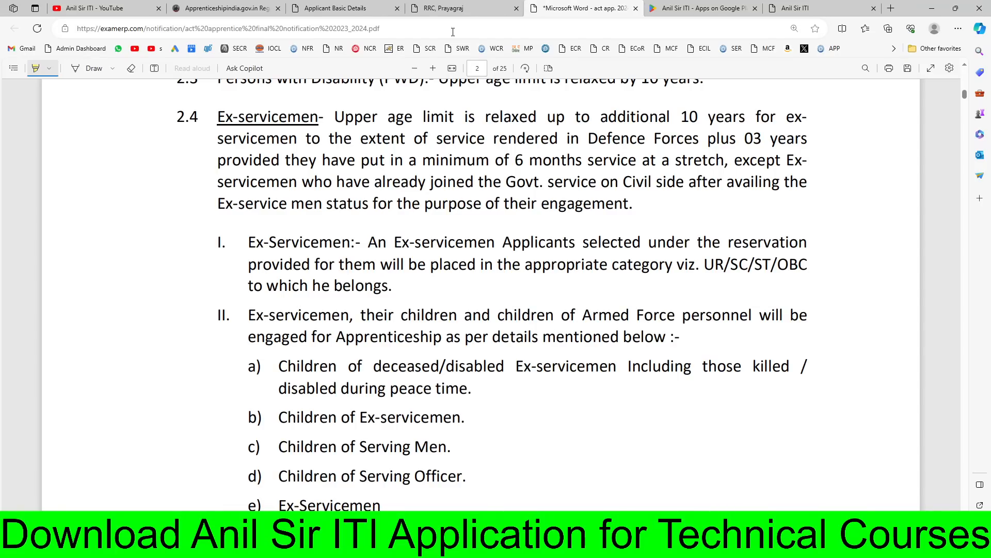
scroll(293, 357, down, 2)
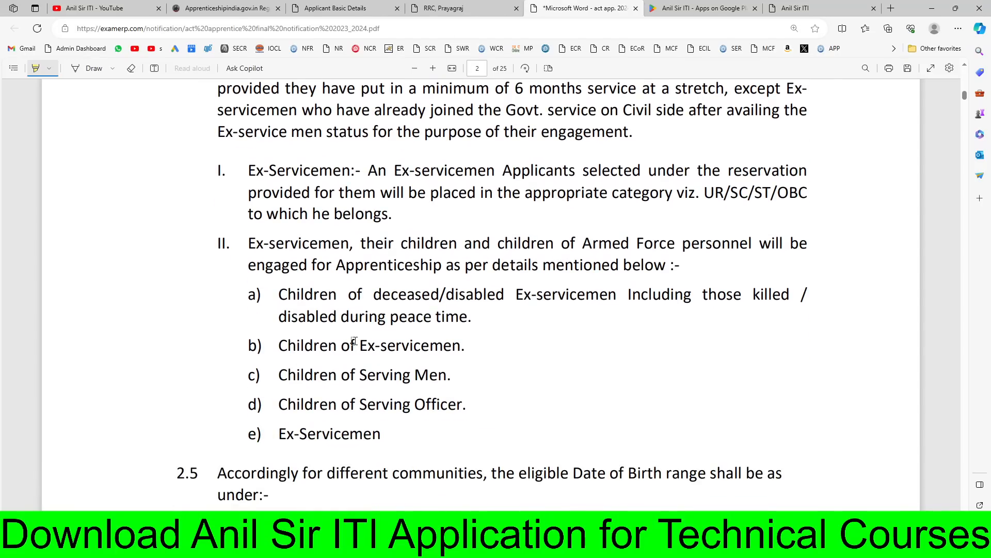
mouse_move(353, 341)
mouse_down()
mouse_move(377, 345)
mouse_move(376, 376)
mouse_move(451, 375)
mouse_up()
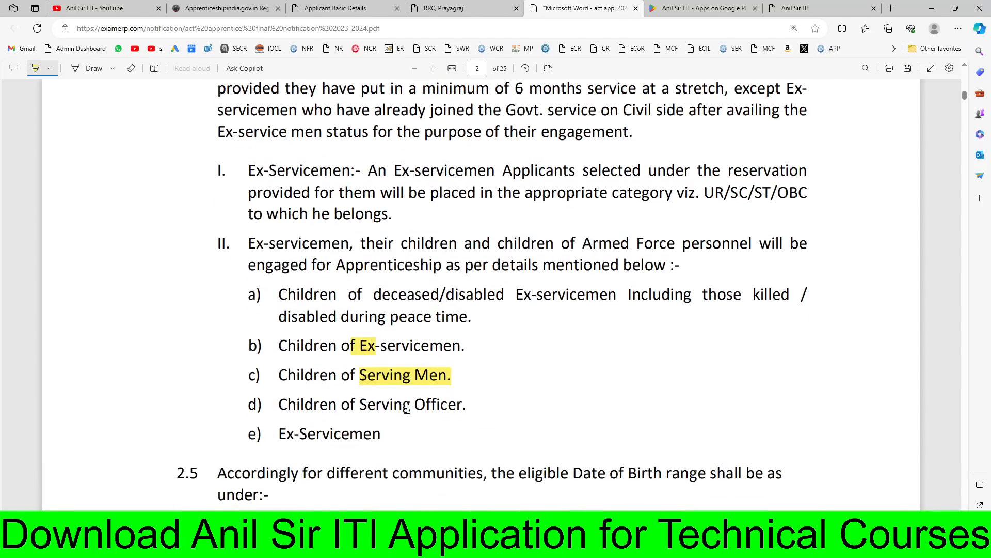
drag(360, 404, 466, 405)
- Highlight the term Ex-servicemen in the heading of clause 2.4 and at the start of its items I and II
scroll(290, 361, up, 4)
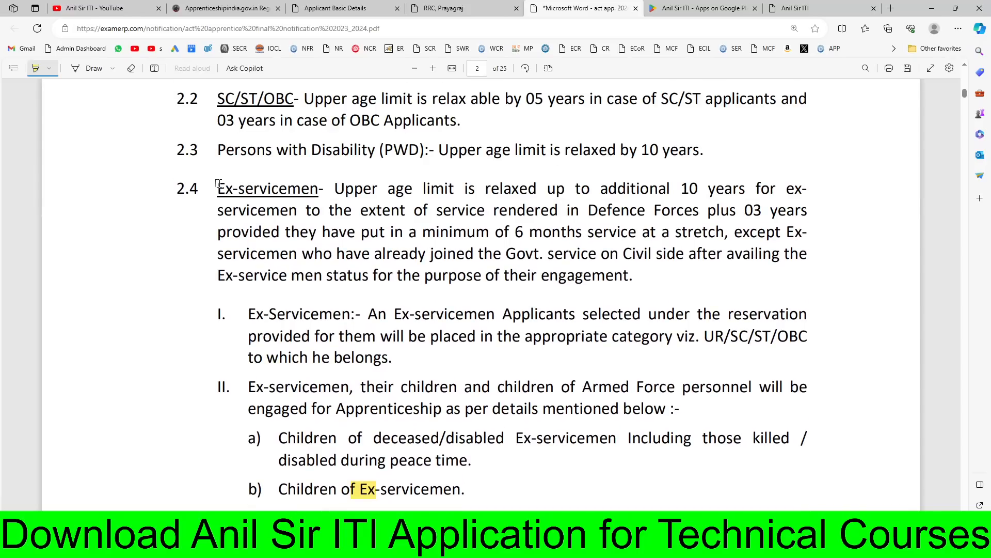
drag(218, 185, 324, 188)
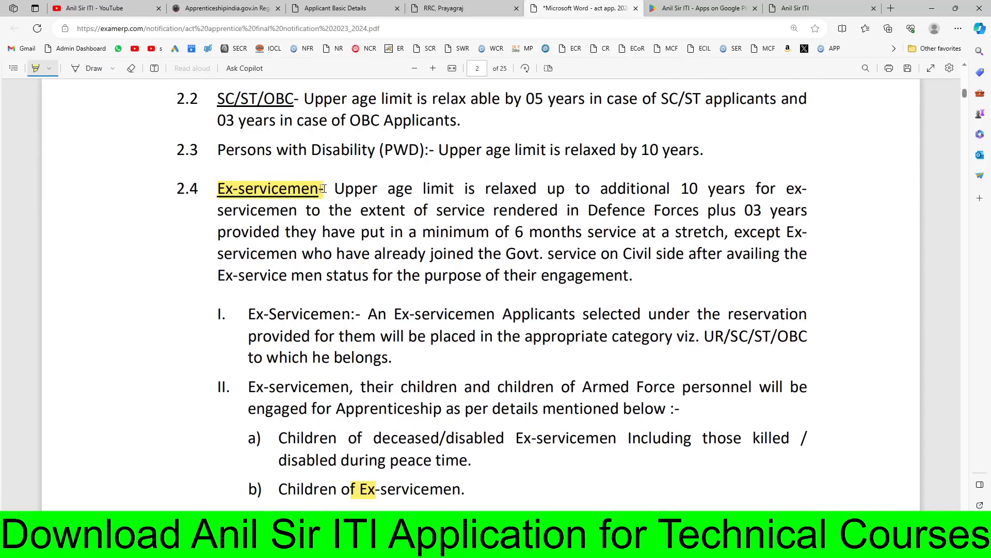
scroll(323, 189, down, 2)
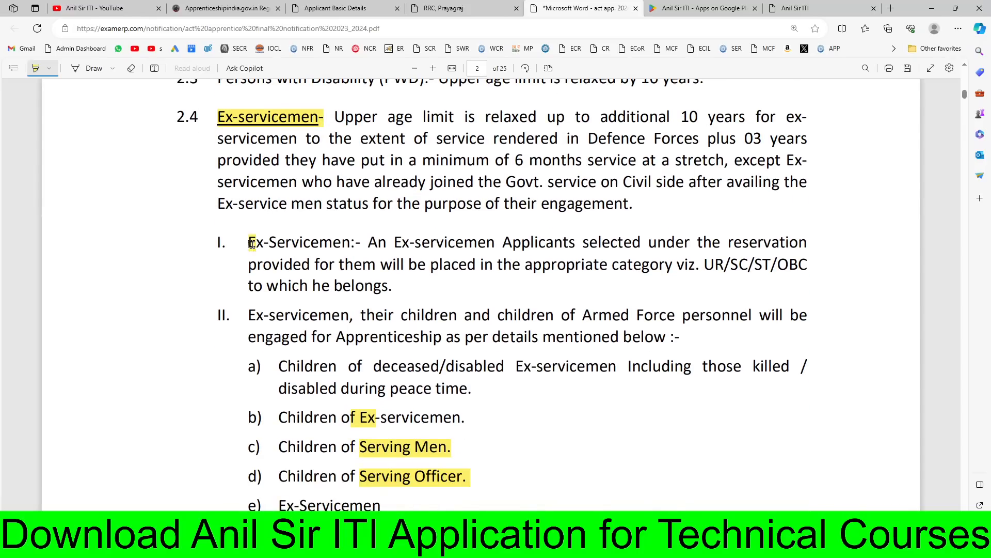
drag(252, 243, 351, 243)
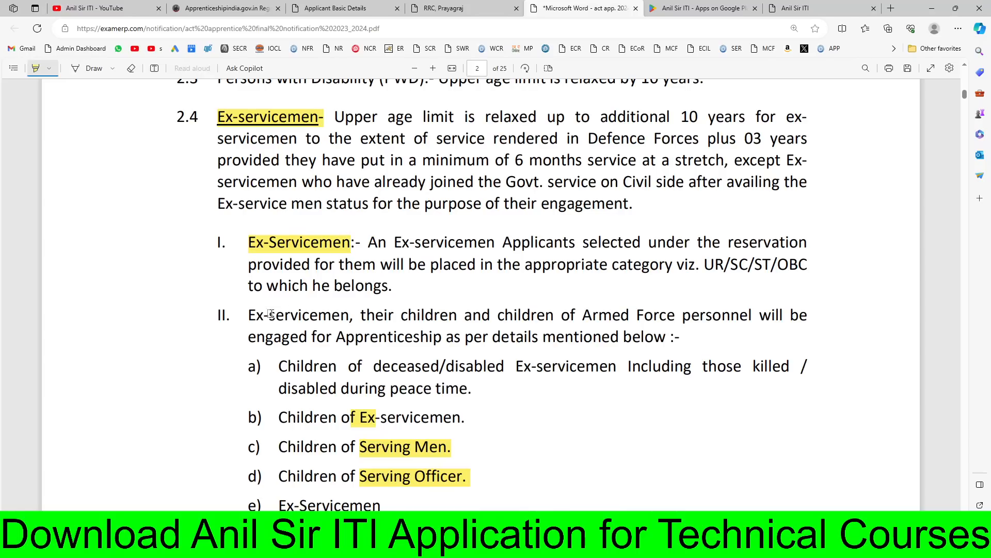
drag(255, 316, 331, 316)
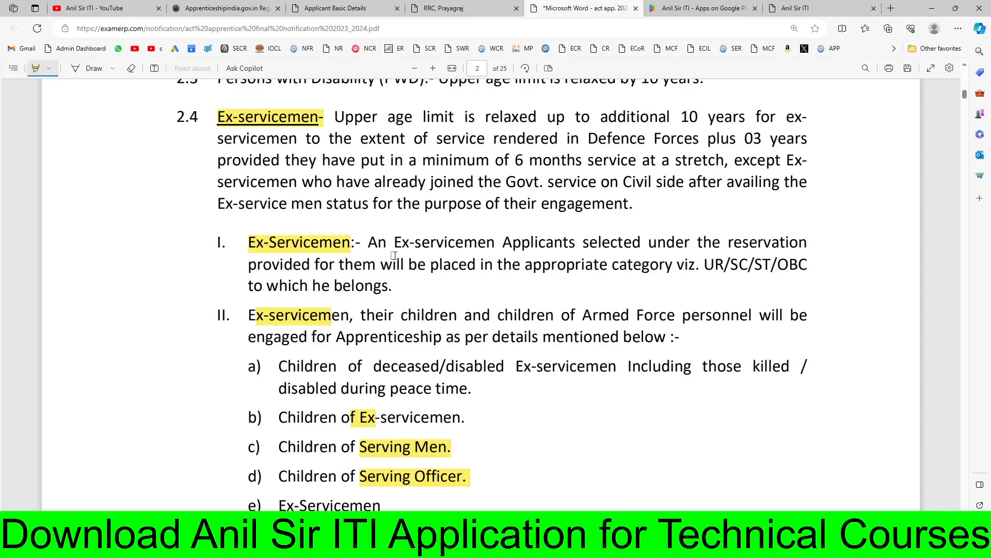
- Return to the application form, set Ex-Serviceman to YES and Freedom Fighter to NO, and set Fees Relaxation to YES with type EXSM
click(341, 8)
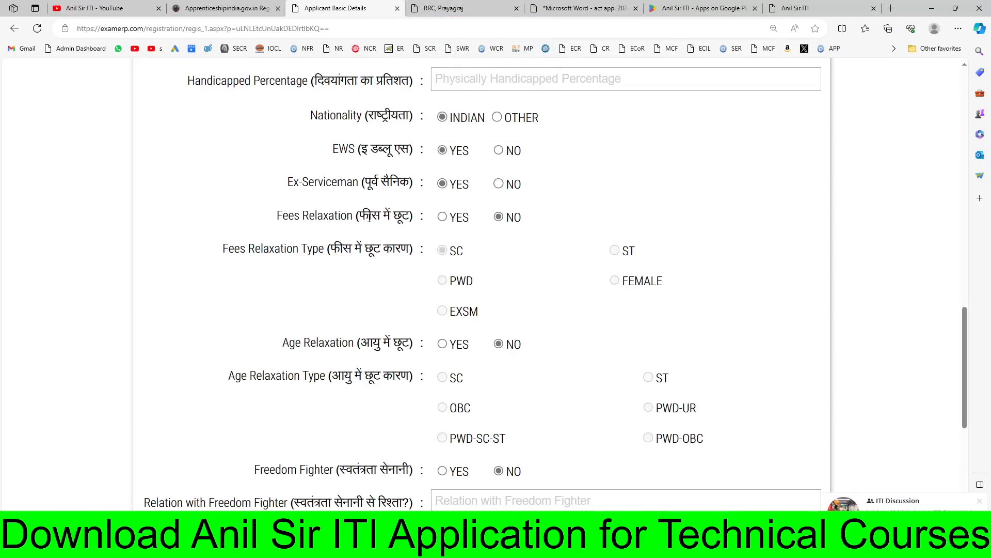
double_click(279, 215)
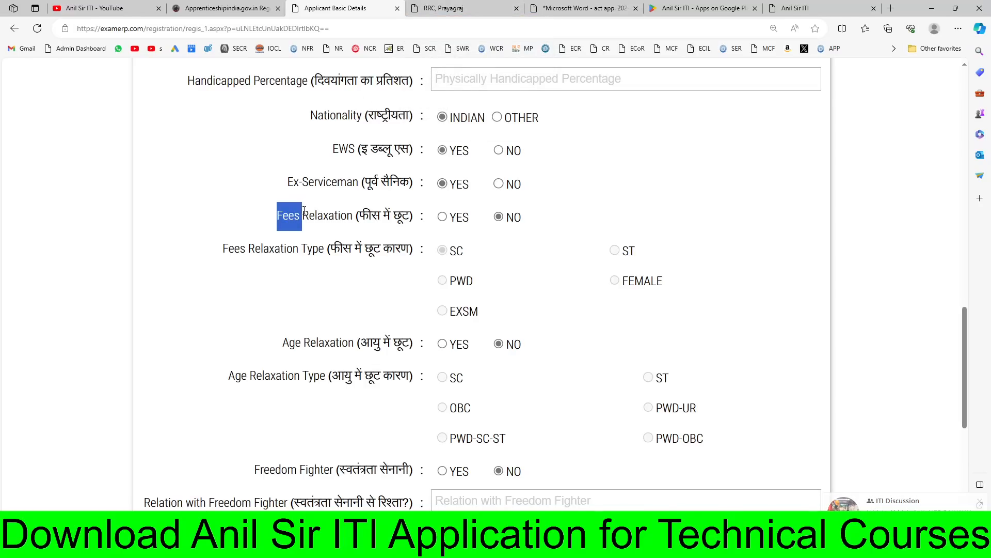
click(442, 218)
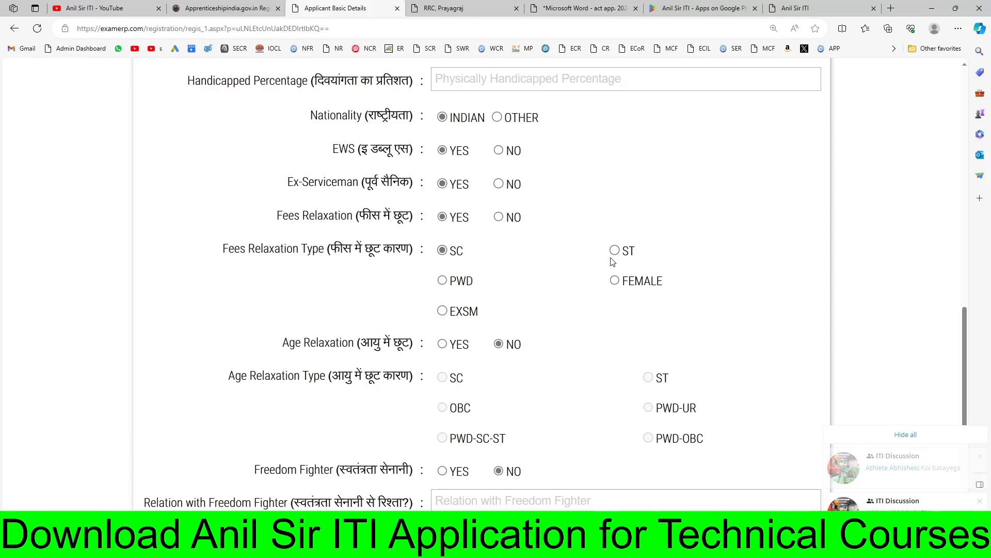
click(443, 310)
scroll(655, 281, down, 3)
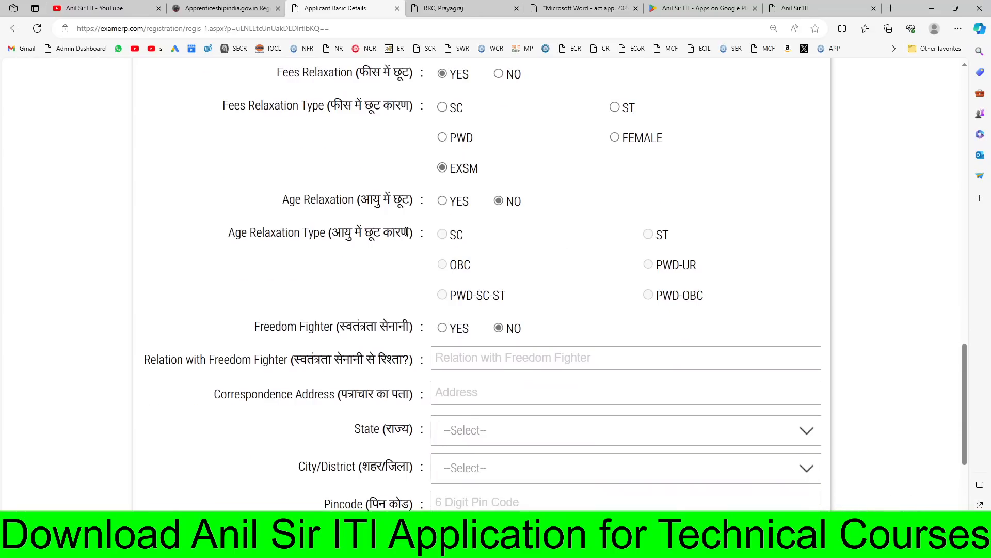
- Review the fee and age relaxation answers and set Age Relaxation to NO
scroll(307, 198, up, 2)
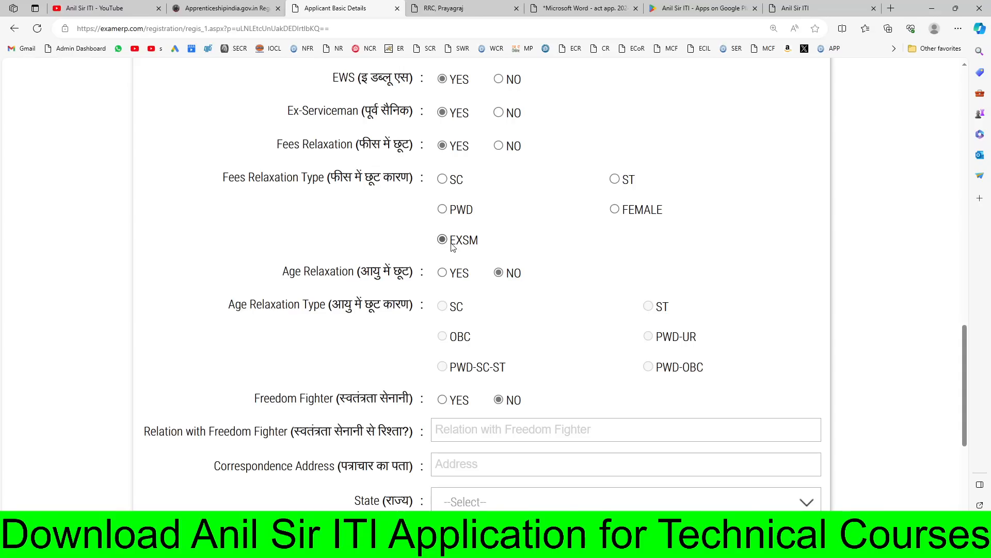
scroll(453, 248, down, 2)
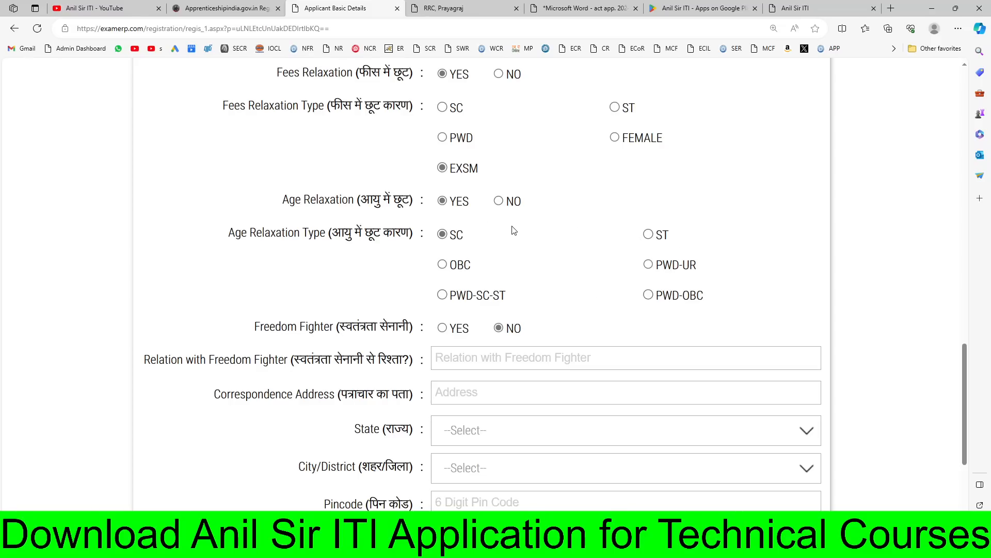
scroll(478, 256, down, 3)
scroll(478, 257, up, 3)
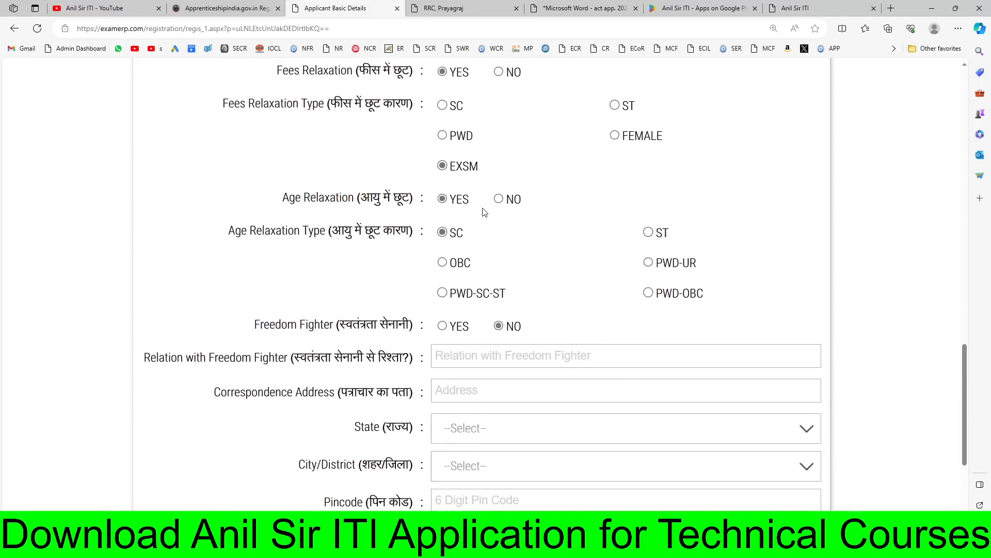
click(498, 201)
scroll(506, 267, down, 1)
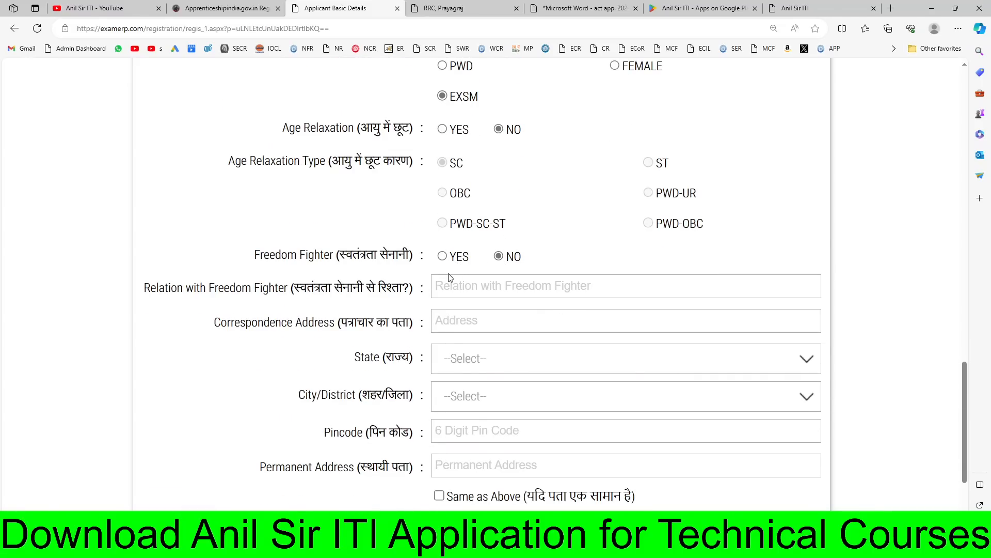
scroll(445, 281, down, 1)
scroll(445, 280, down, 1)
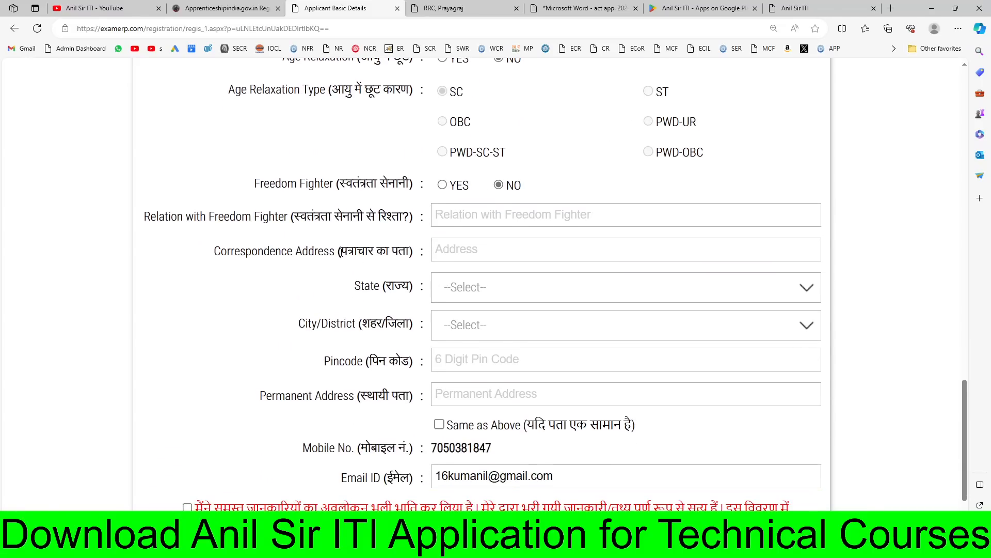
click(443, 186)
click(465, 211)
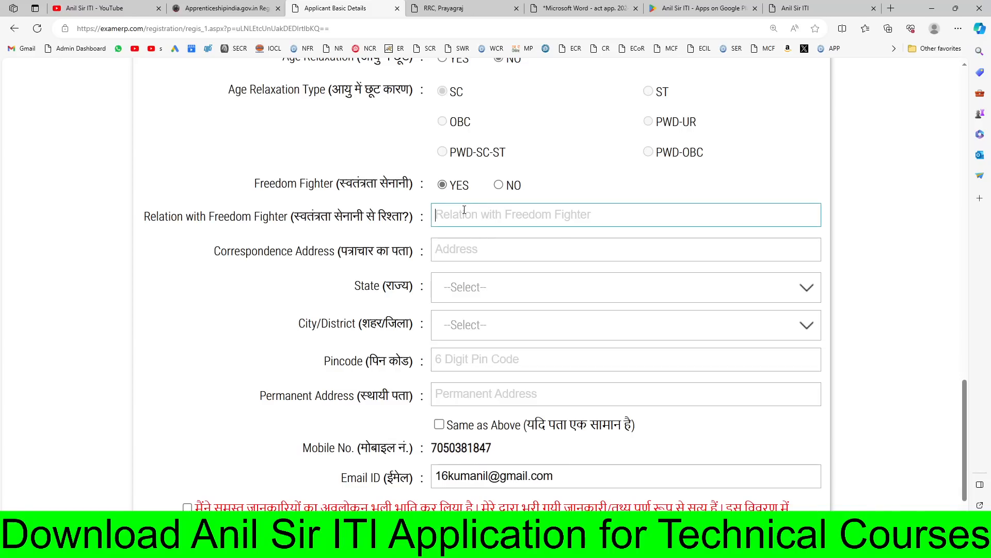
click(498, 186)
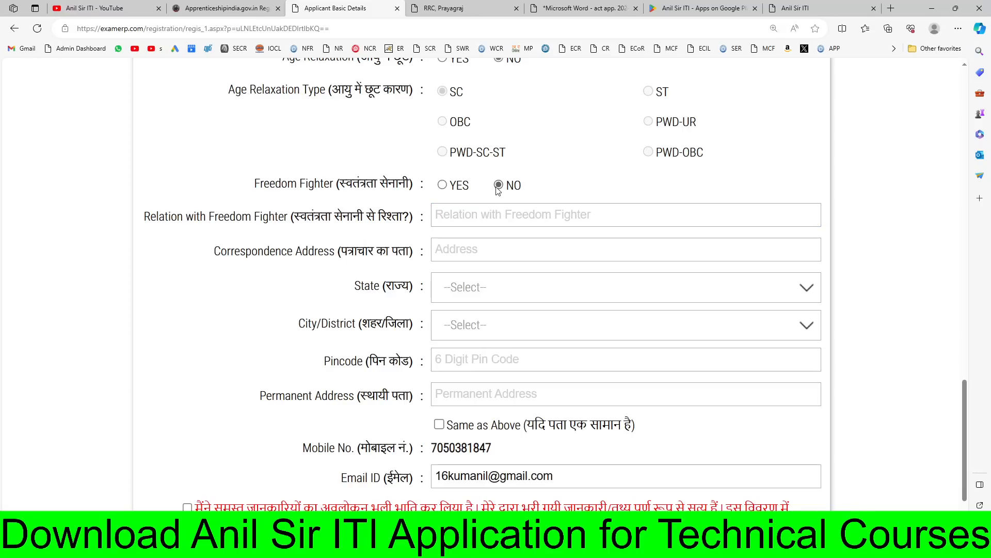
- Fill in the applicant's correspondence address, state, city/district and pincode
click(507, 248)
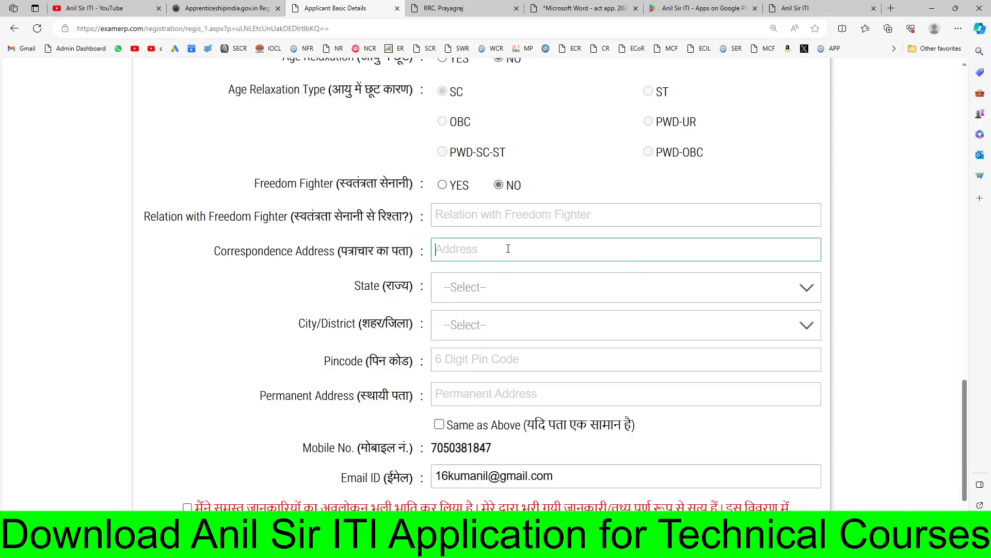
click(501, 287)
click(501, 292)
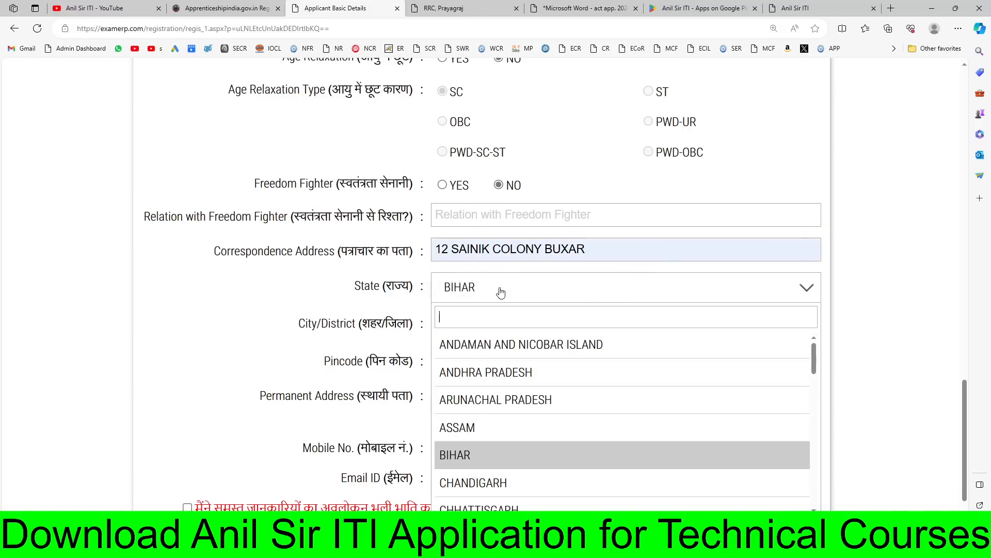
click(473, 294)
click(471, 332)
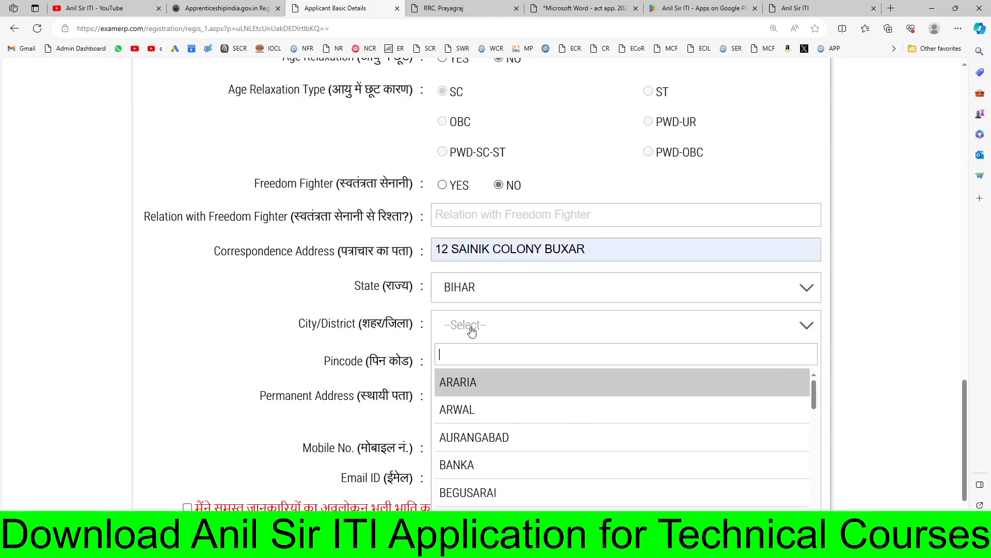
key(Down)
key(Down)
key(Down)
key(Down)
key(Down)
key(Down)
key(Down)
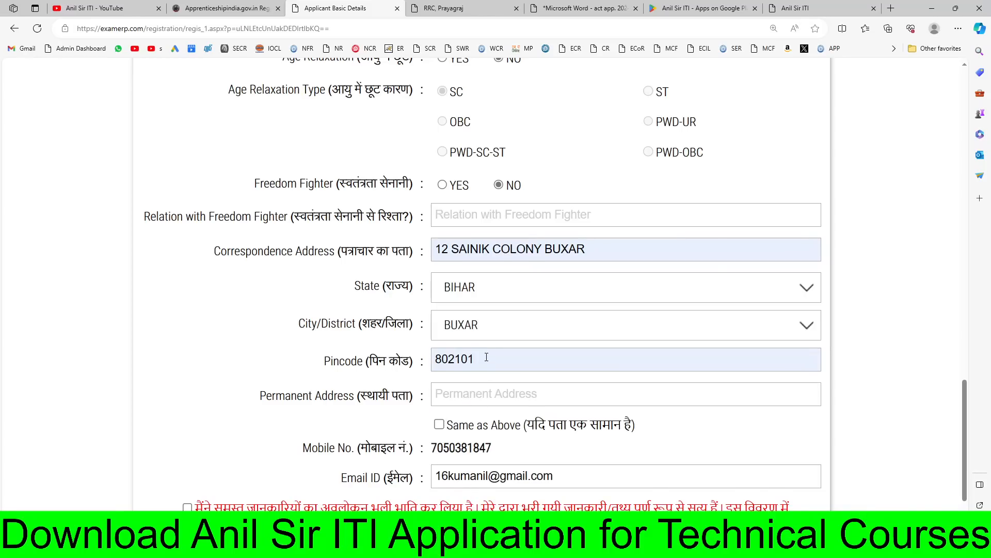
- Fill the permanent address from the correspondence address using the Same as Above option
scroll(493, 322, down, 1)
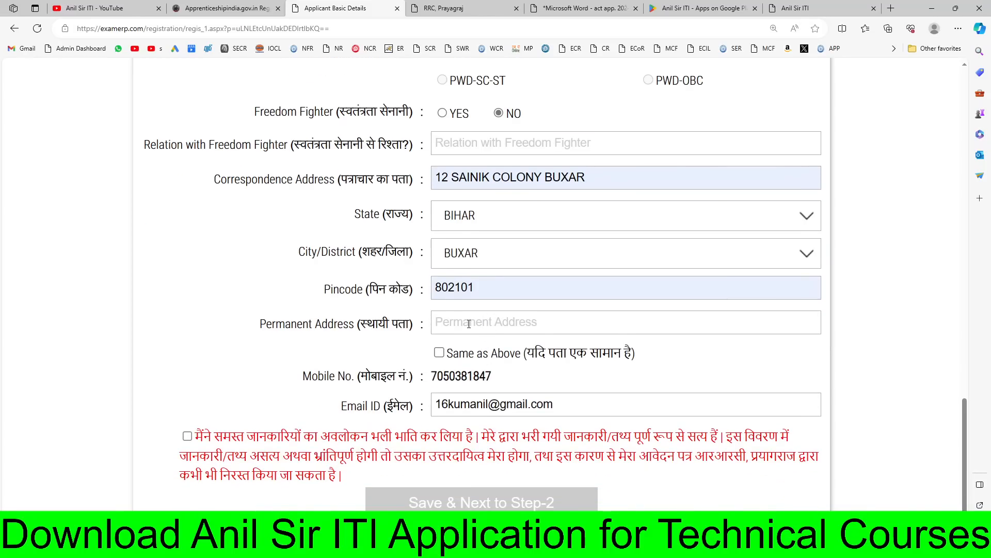
click(468, 324)
click(395, 356)
click(440, 354)
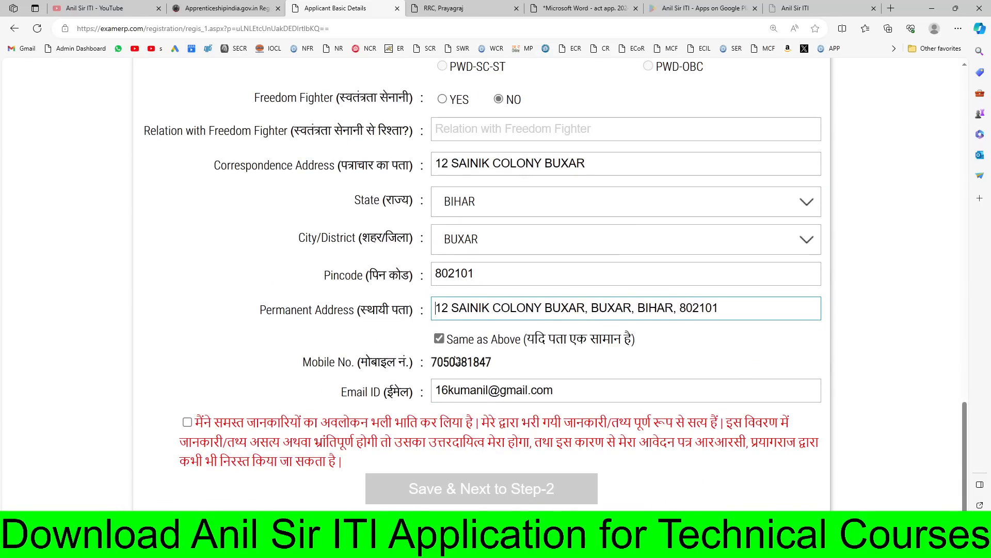
- Accept the declaration, save the basic details to go on to Step-2, and dismiss the alert
click(187, 423)
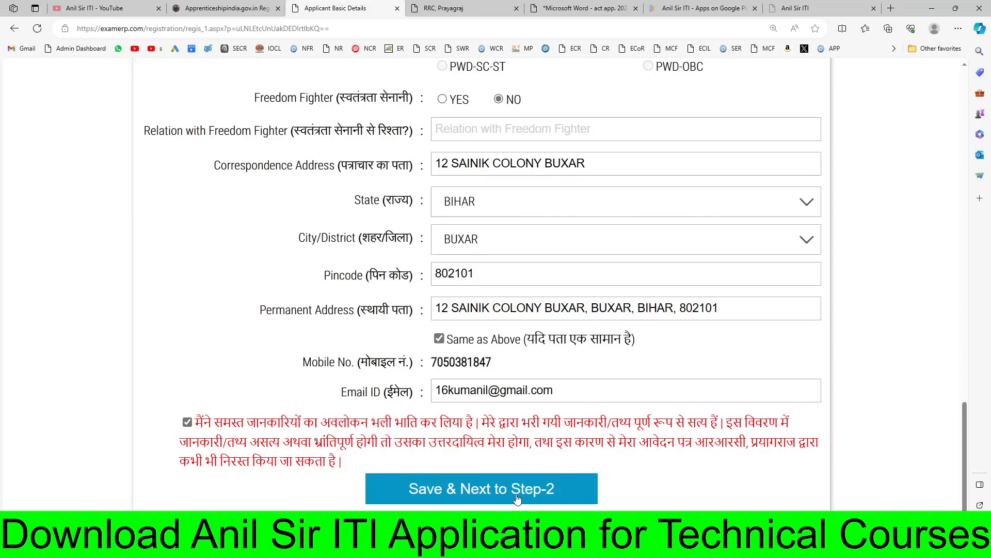
click(516, 499)
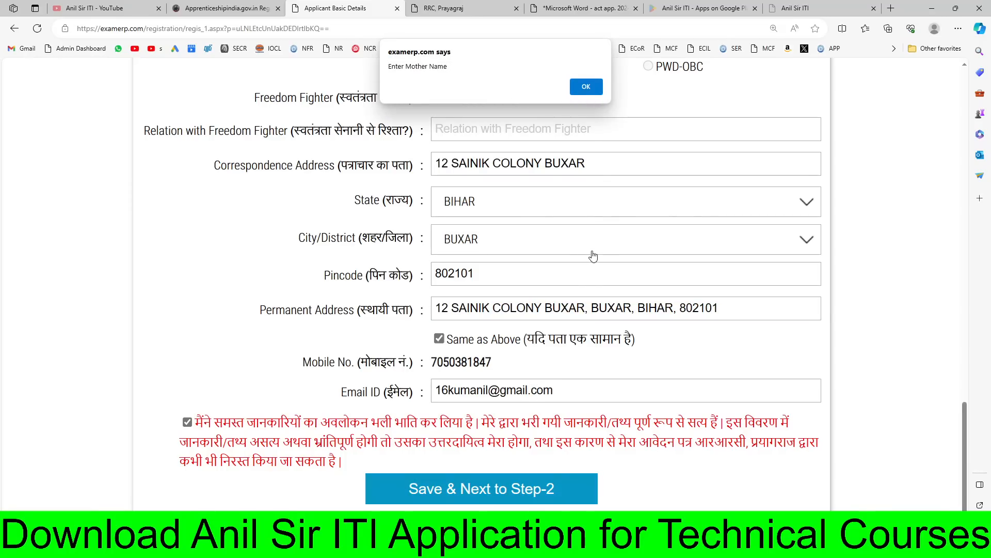
click(587, 86)
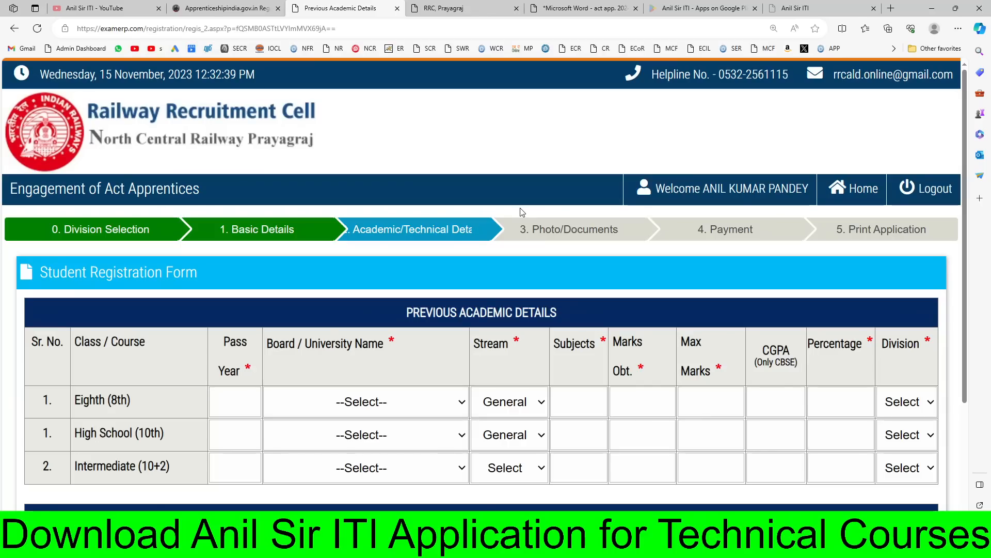
- Enter 2019 as the pass year in the High School (10th) row of the previous academic details
scroll(127, 293, down, 1)
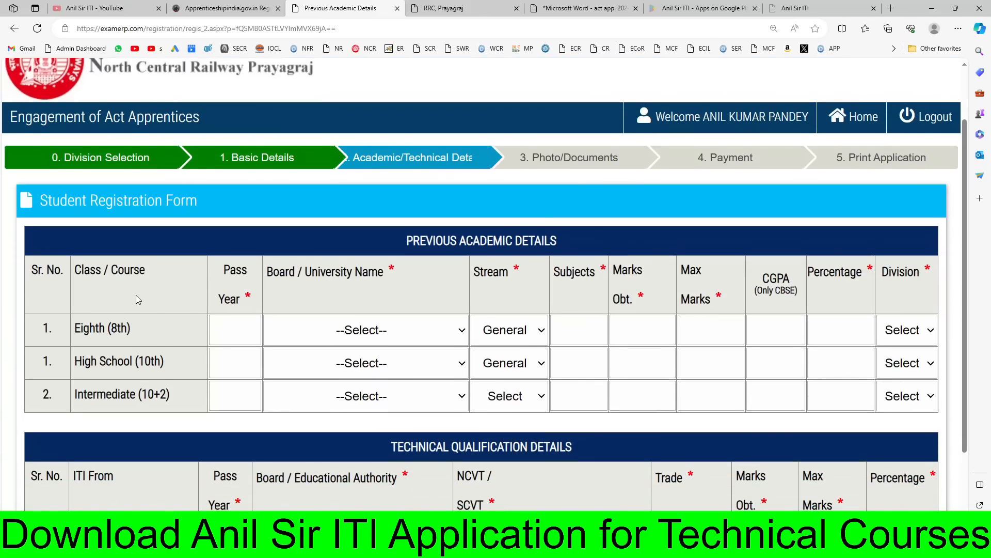
scroll(163, 311, down, 1)
click(231, 299)
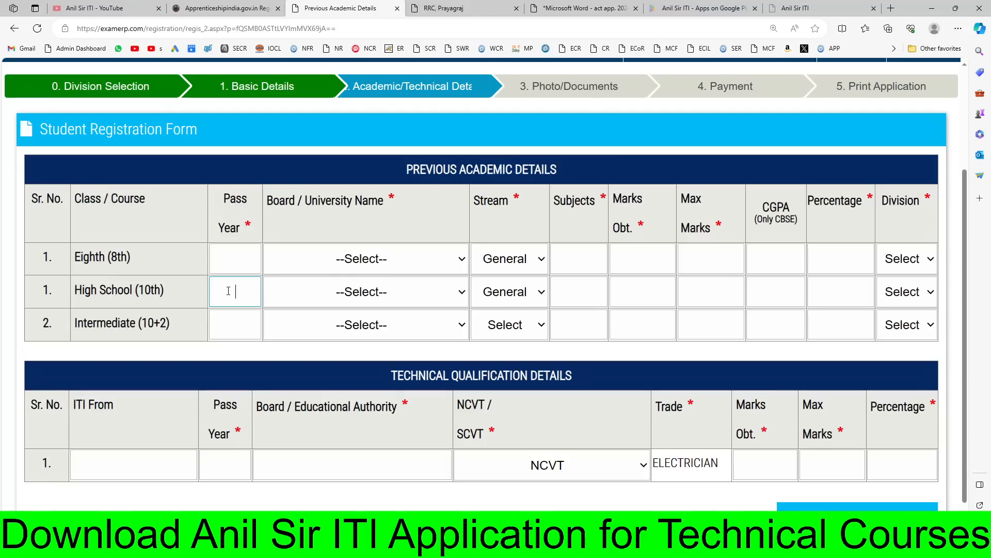
drag(83, 259, 118, 260)
click(231, 285)
click(353, 297)
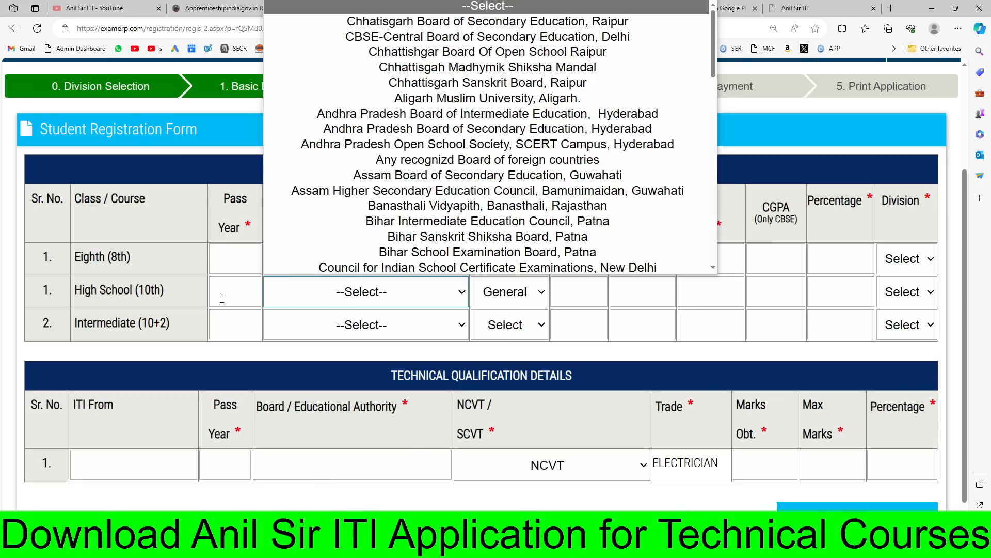
click(222, 299)
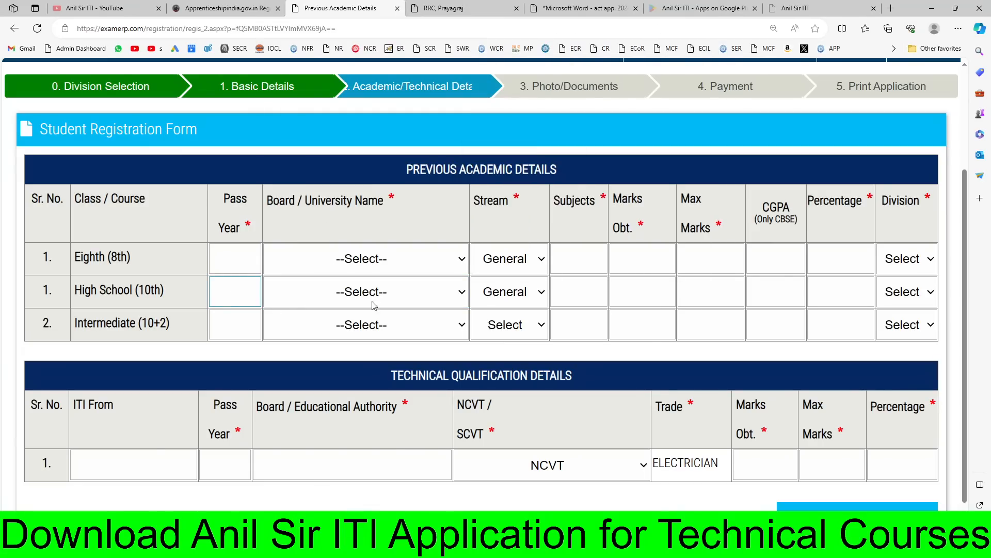
text(2020)
key(BackSpace)
key(BackSpace)
text(19)
- Choose Bihar School Examination Board, Patna as the board for High School (10th)
click(362, 291)
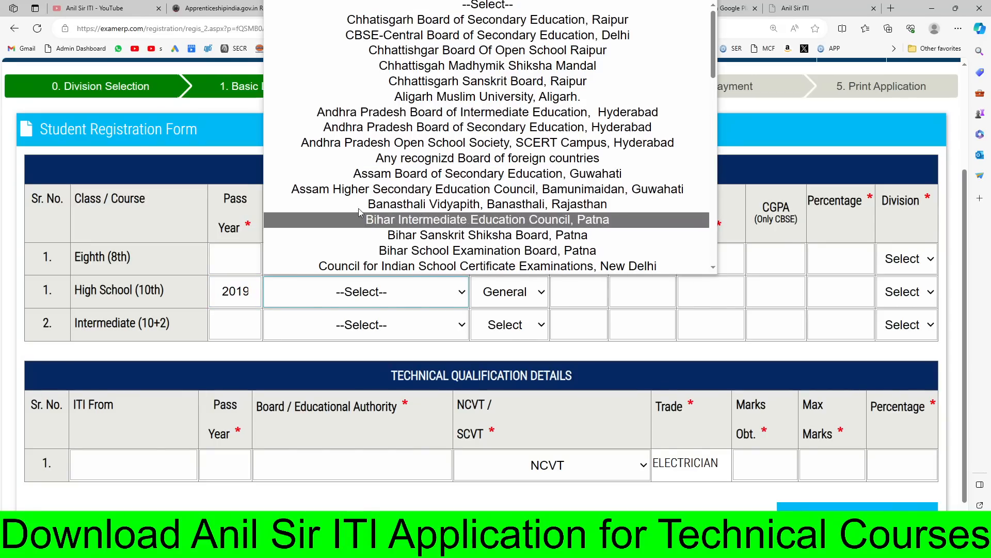
scroll(370, 135, down, 4)
scroll(369, 136, down, 7)
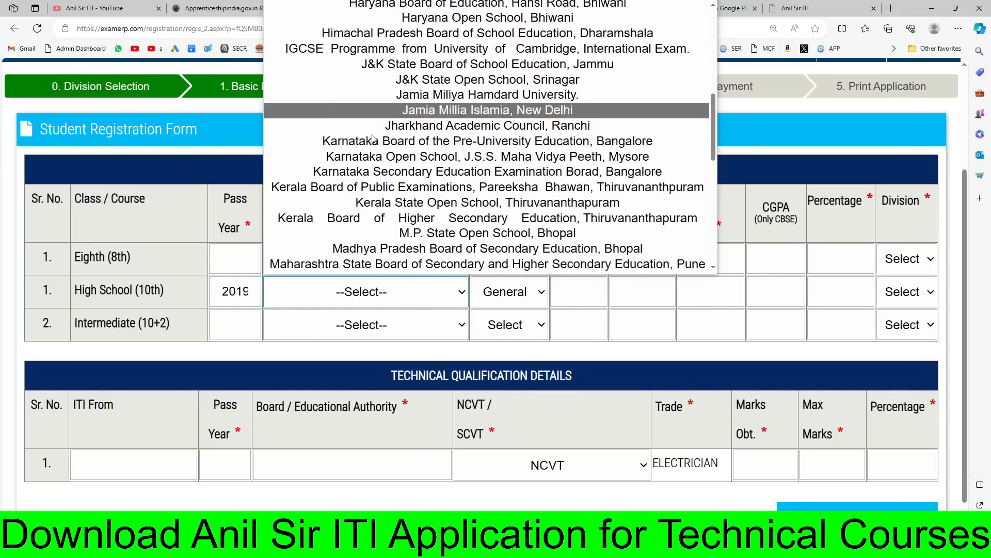
scroll(384, 227, down, 4)
key(End)
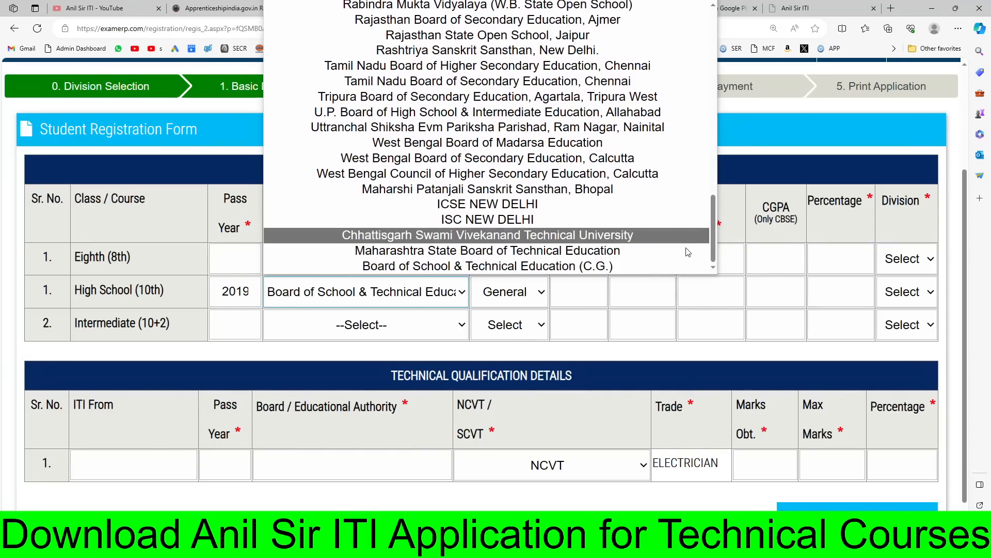
key(b)
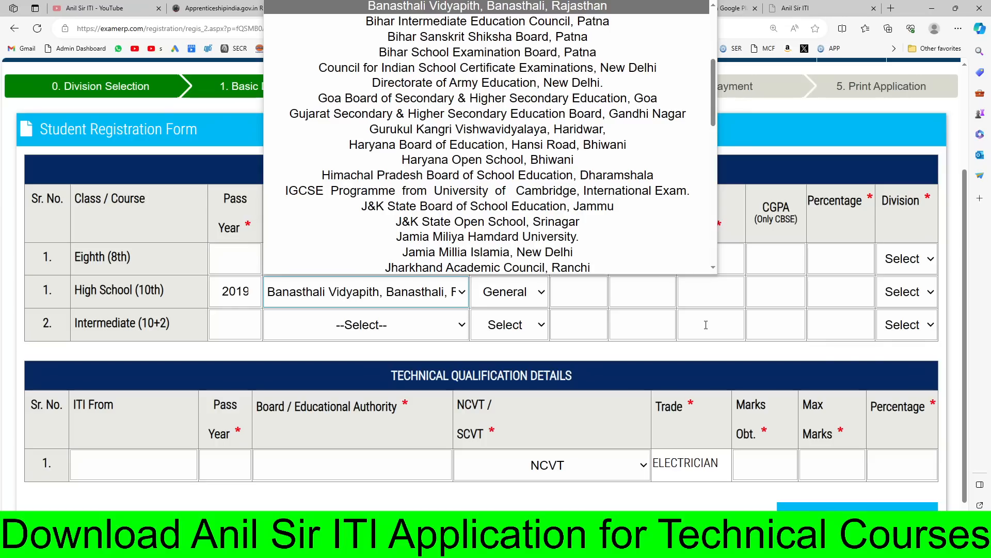
key(Down)
key(Down)
key(Down)
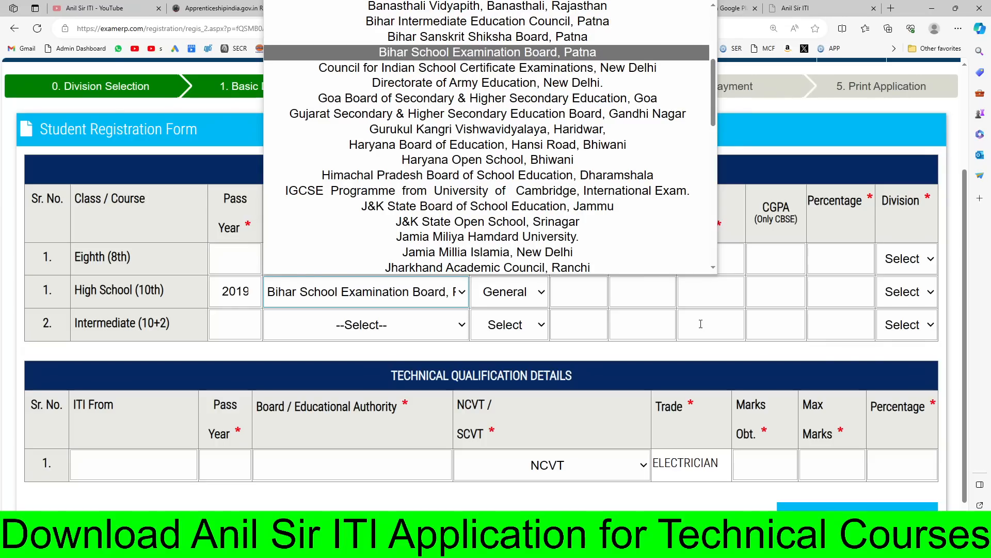
key(Return)
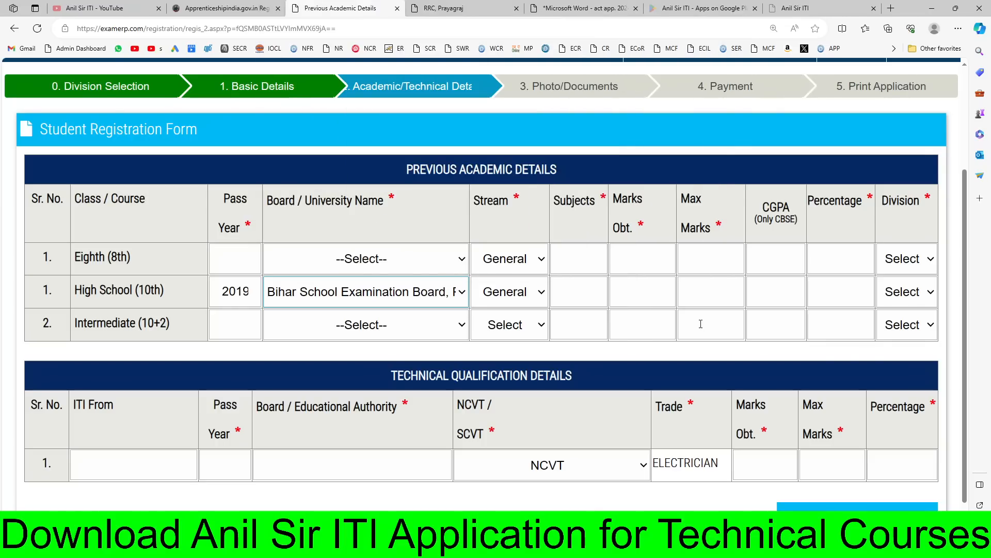
- Choose the General stream and enter ALL SUBJECT as the subjects for High School (10th)
click(504, 292)
click(509, 332)
click(575, 280)
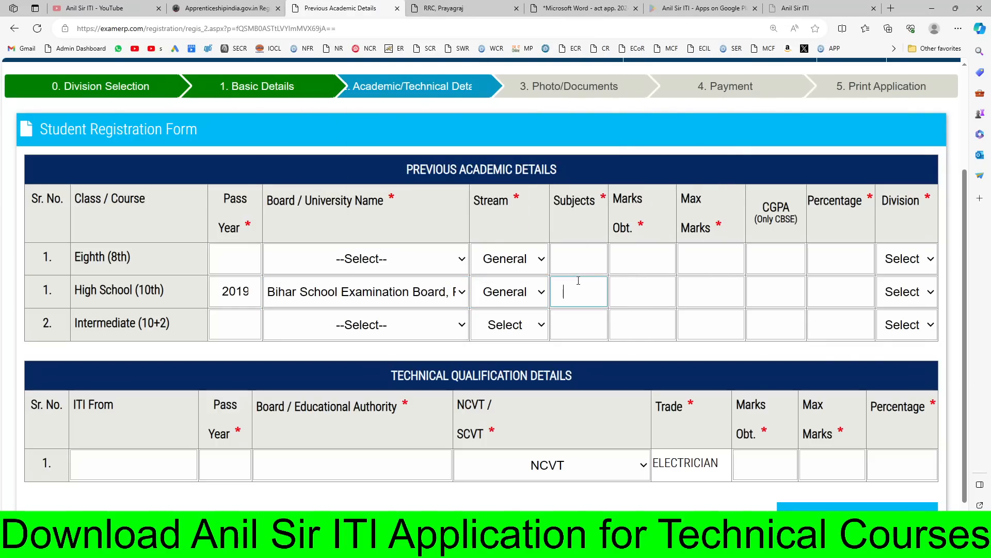
text(A)
text(L)
text(L SUBJ)
text(CT)
- Enter 350 marks obtained, 600 maximum marks and a percentage of 58 for High School (10th)
click(621, 283)
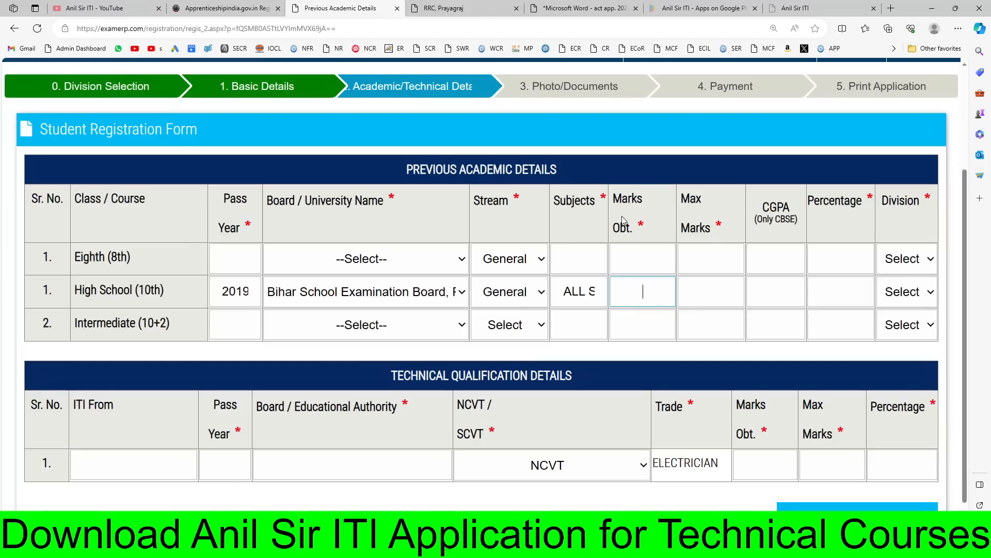
text(350)
key(Tab)
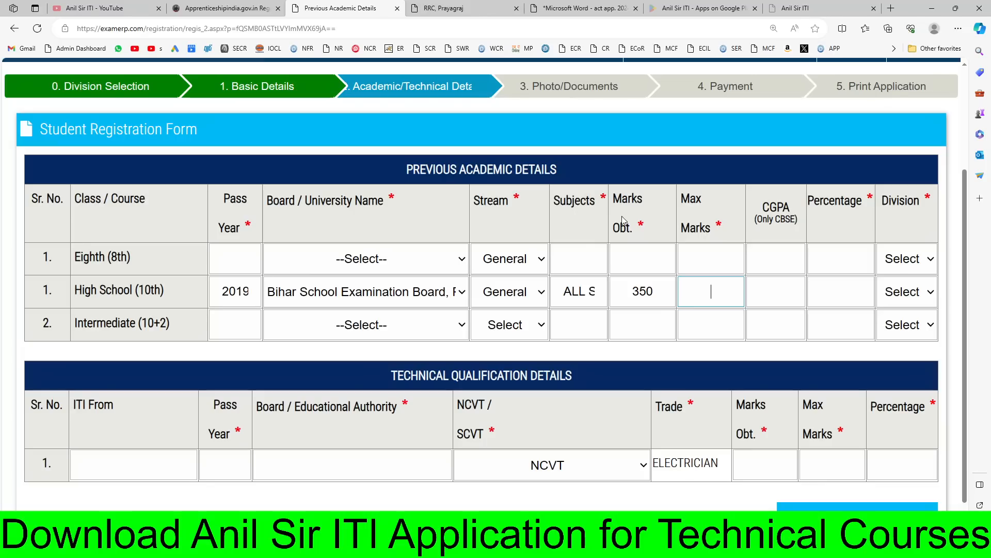
text(600)
key(Tab)
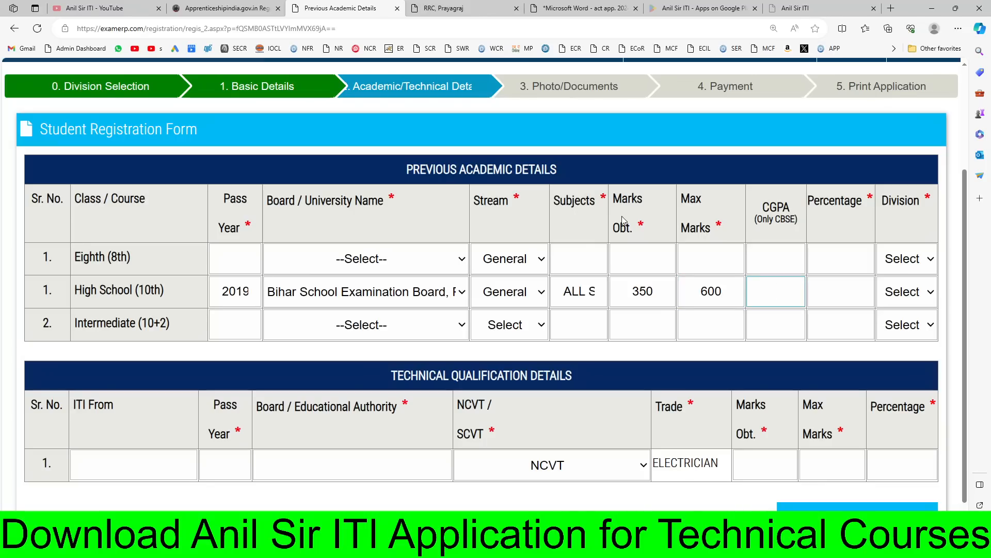
click(834, 290)
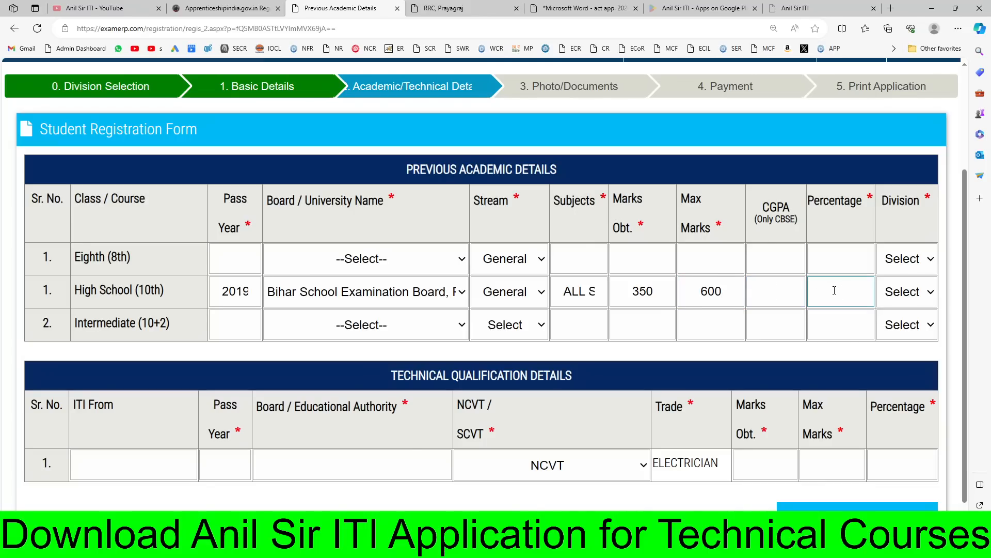
text(58)
double_click(712, 300)
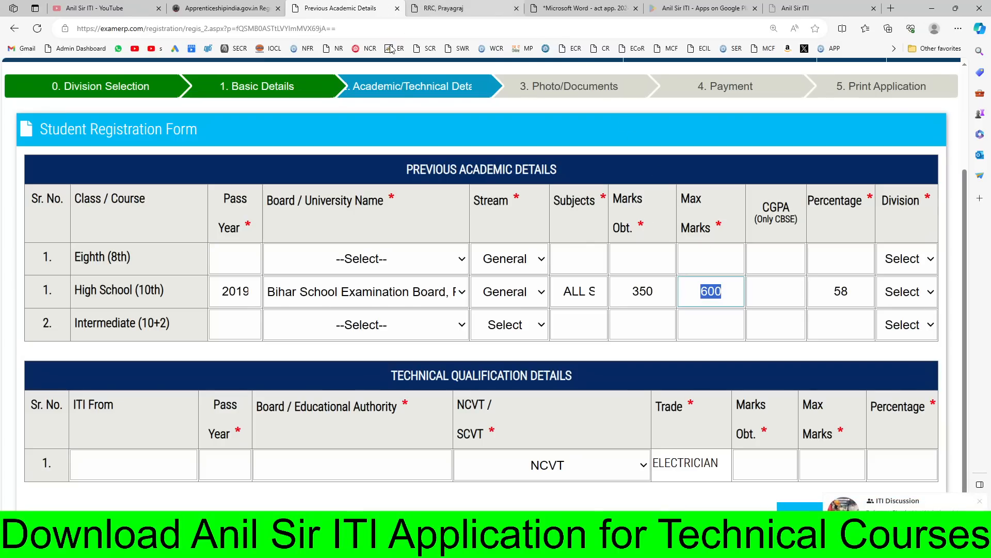
- Examine the apprentice notification PDF's selection rules and the section on how matriculation and ITI marks are calculated
click(491, 6)
click(572, 7)
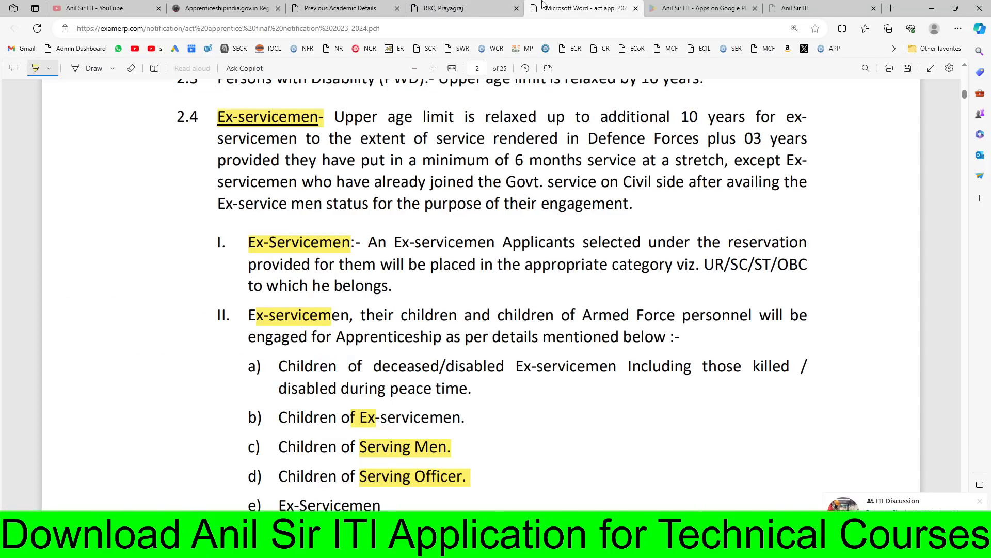
scroll(469, 282, up, 5)
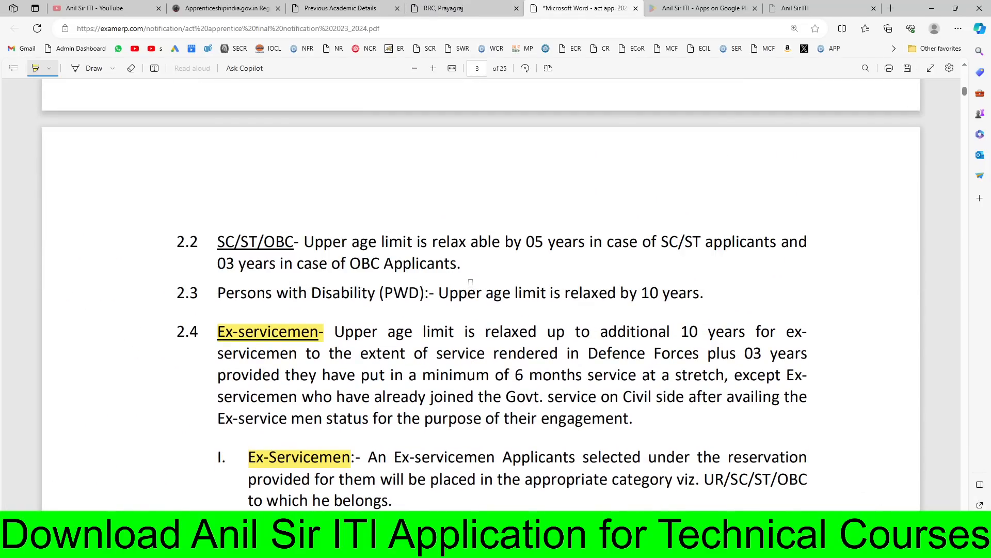
scroll(471, 283, down, 20)
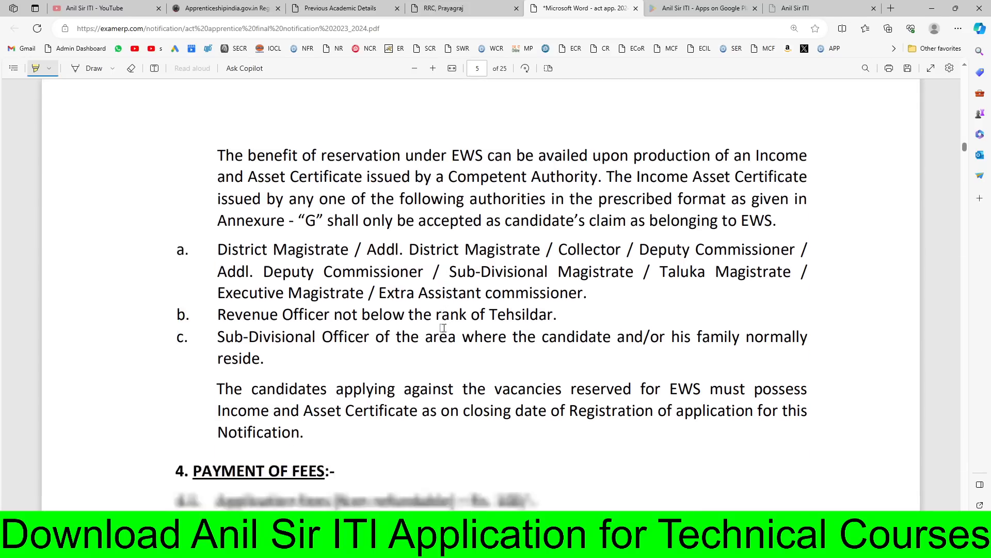
scroll(444, 328, down, 15)
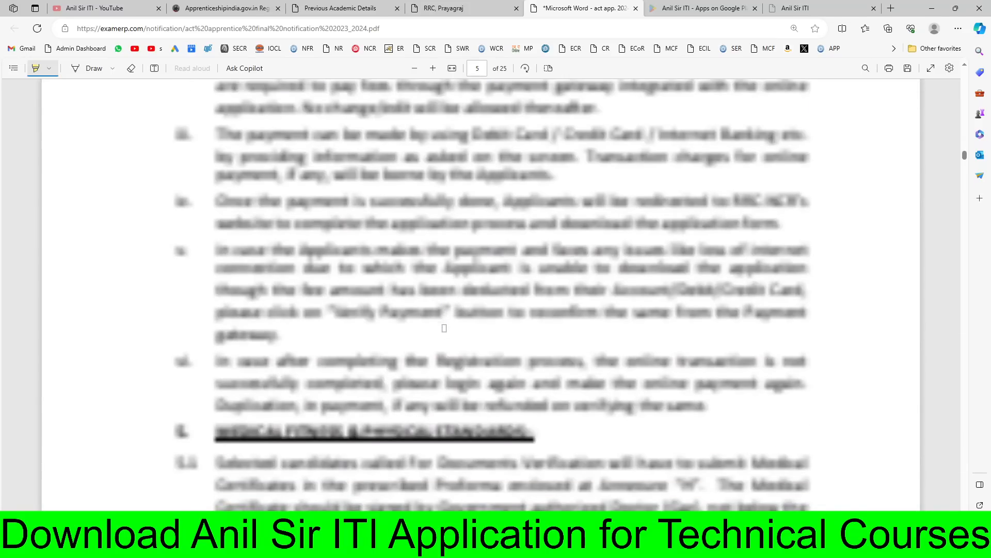
scroll(444, 328, down, 10)
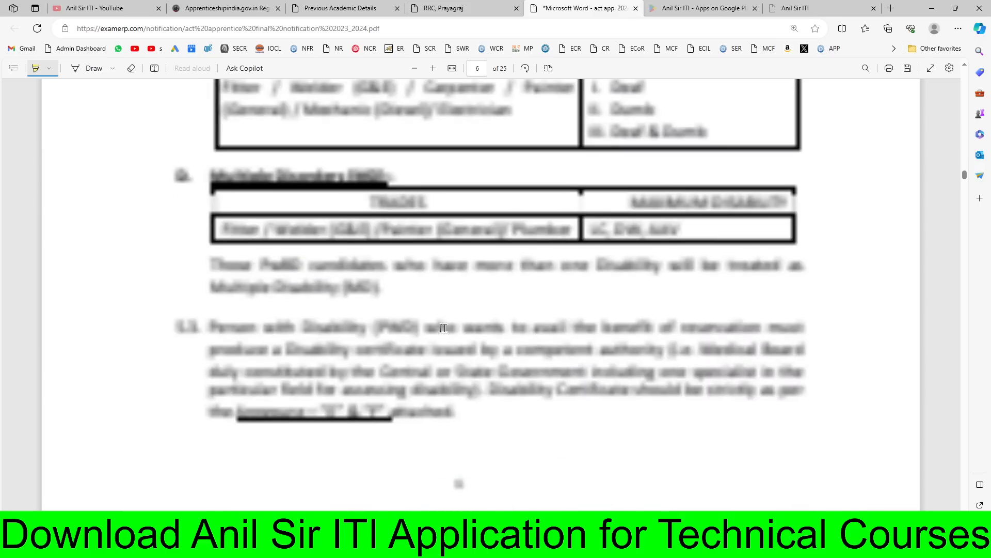
scroll(444, 328, down, 15)
scroll(444, 328, up, 6)
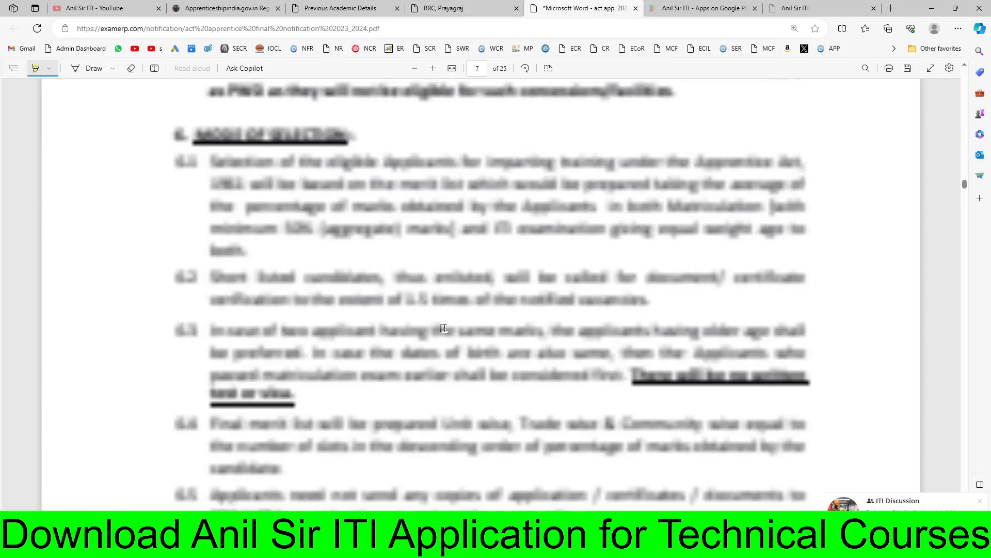
scroll(443, 328, down, 3)
scroll(444, 328, up, 3)
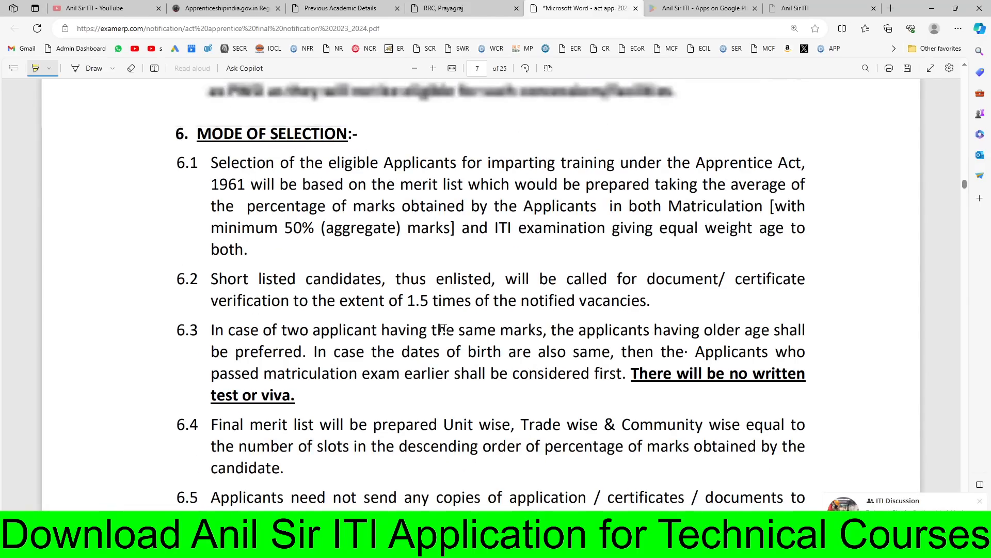
scroll(443, 327, down, 8)
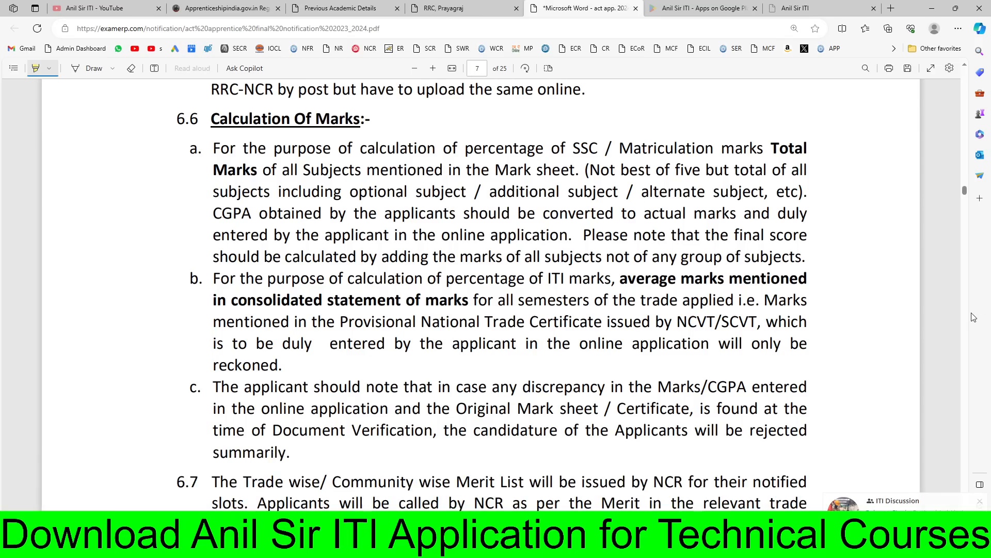
- Highlight "Not best of five", "subjects including optional subject / additional subject / alternate subject," and "all Subjects mentioned" in section 6.6, then return to the registration form
drag(590, 169, 700, 171)
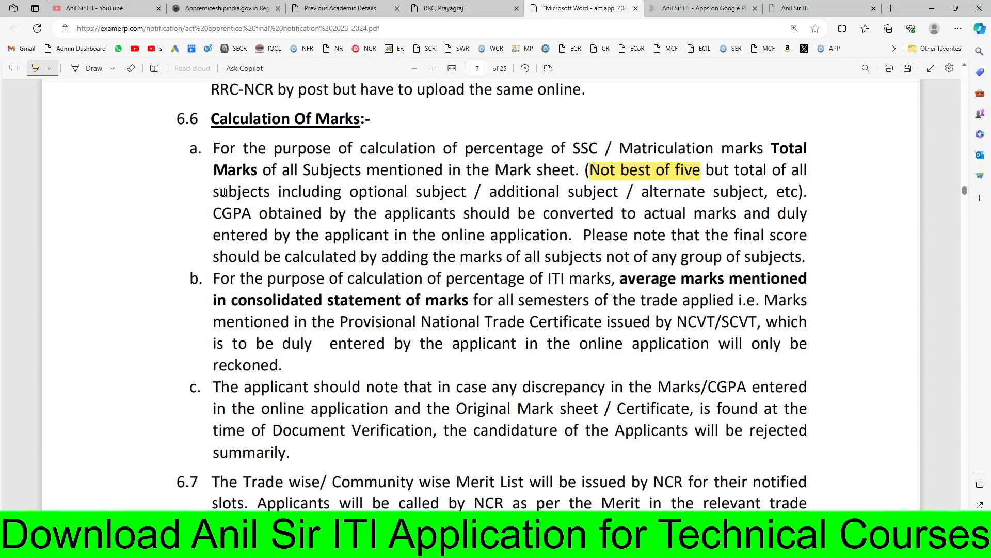
drag(214, 192, 767, 194)
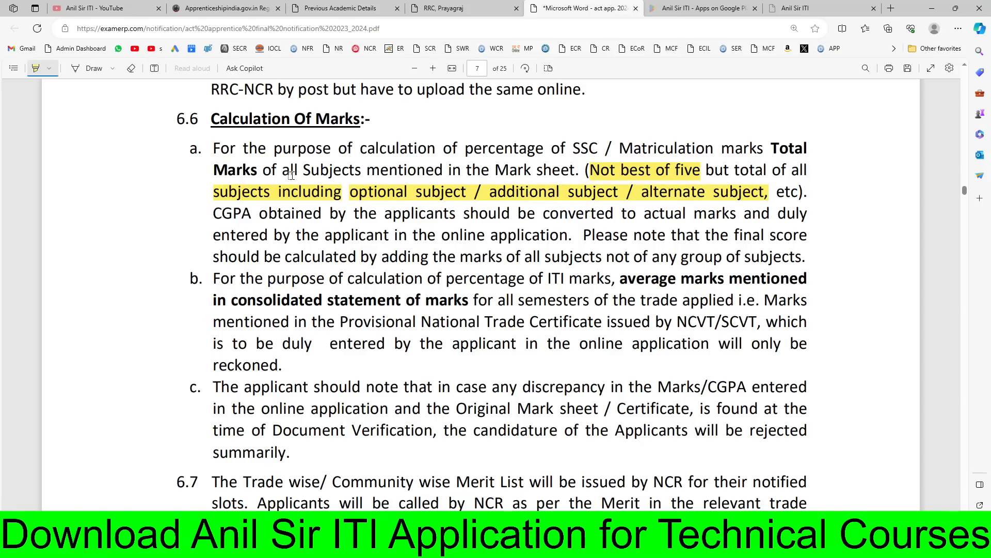
drag(283, 172, 440, 172)
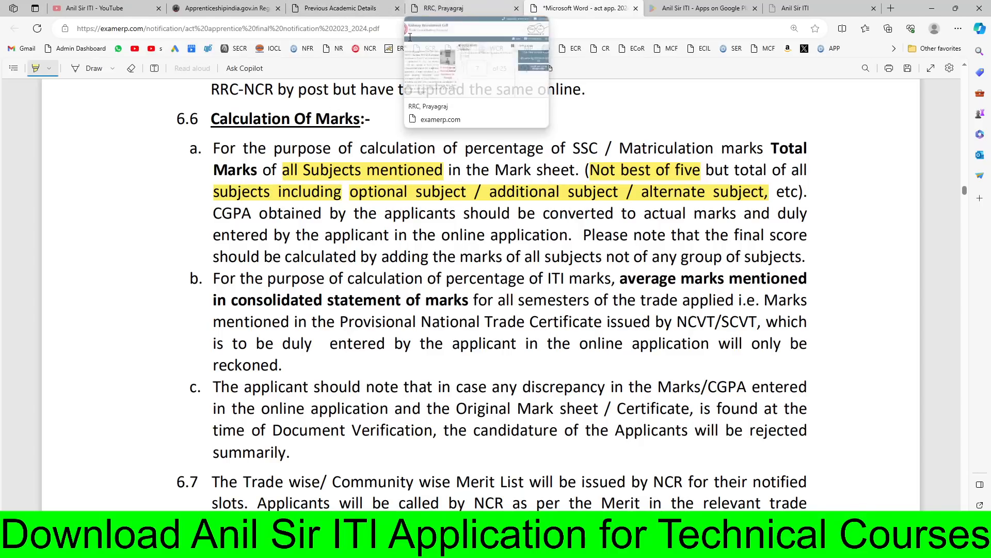
click(346, 6)
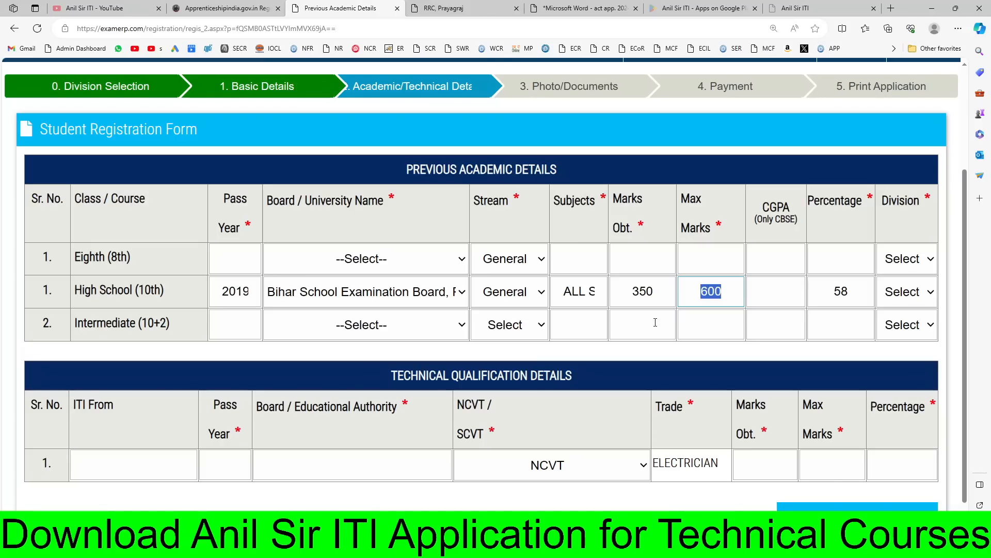
click(449, 8)
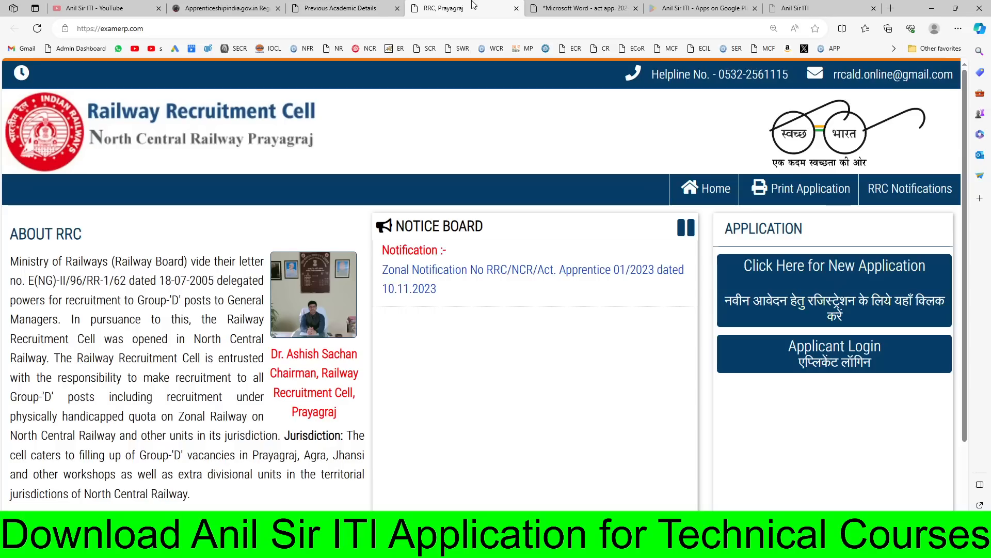
click(560, 9)
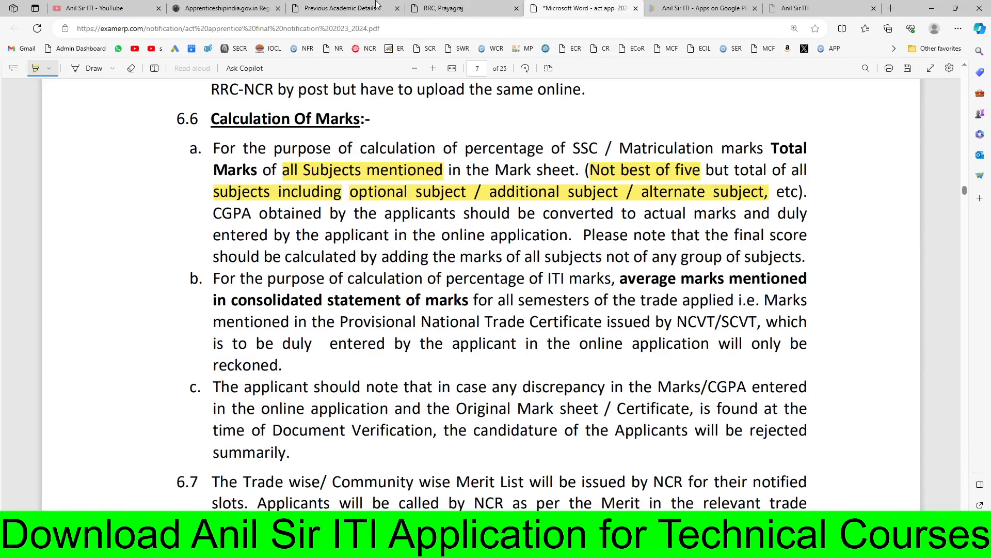
click(336, 7)
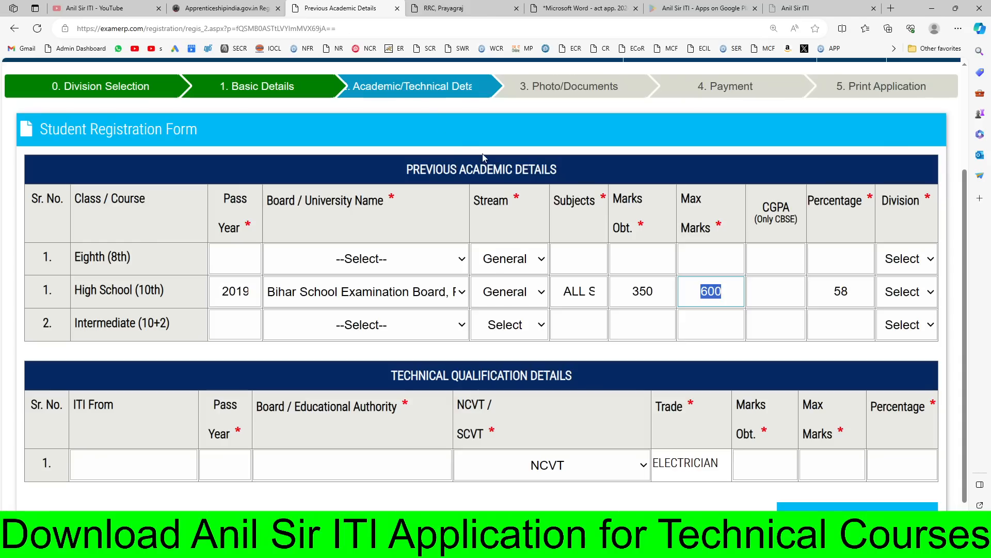
- Choose Second as the division for High School (10th) in the previous academic details
click(702, 351)
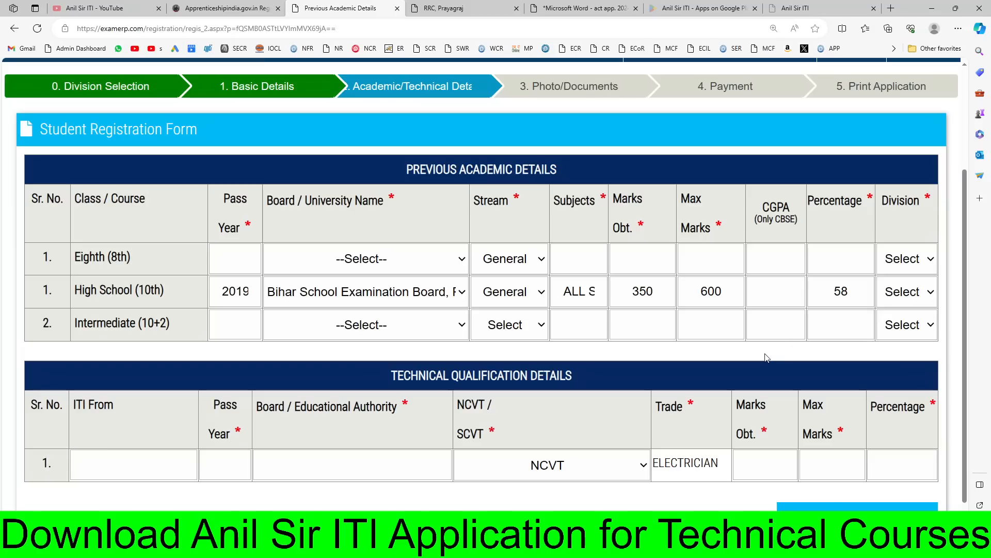
click(896, 292)
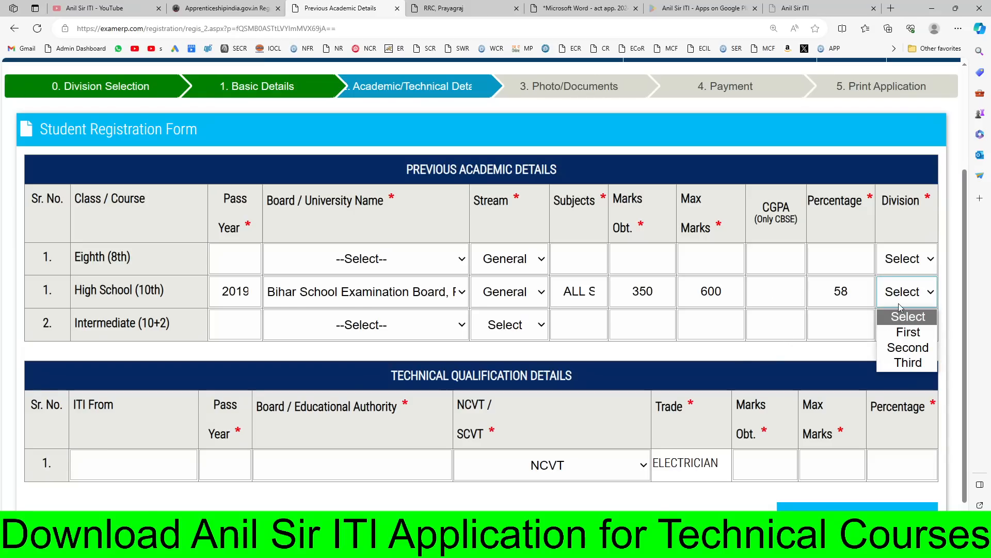
click(899, 348)
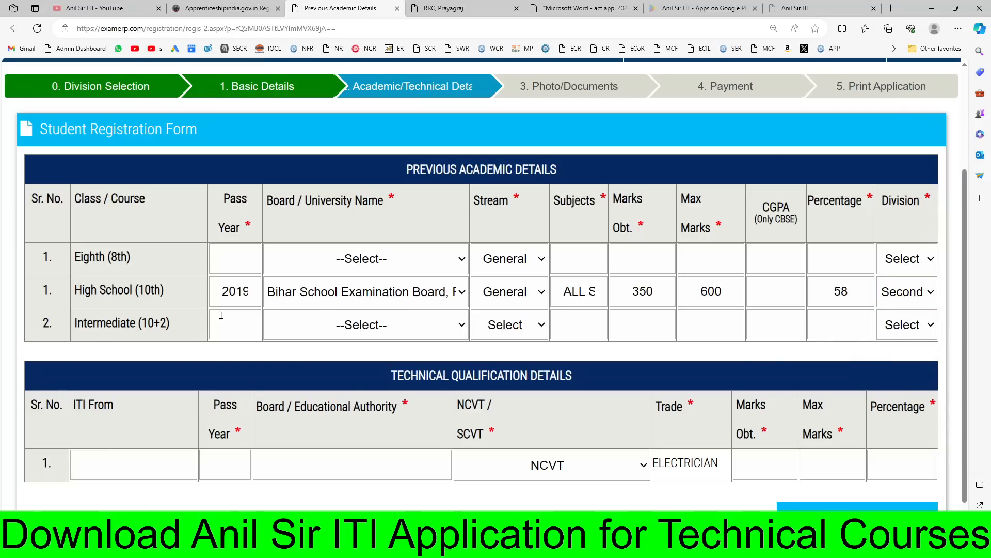
click(560, 8)
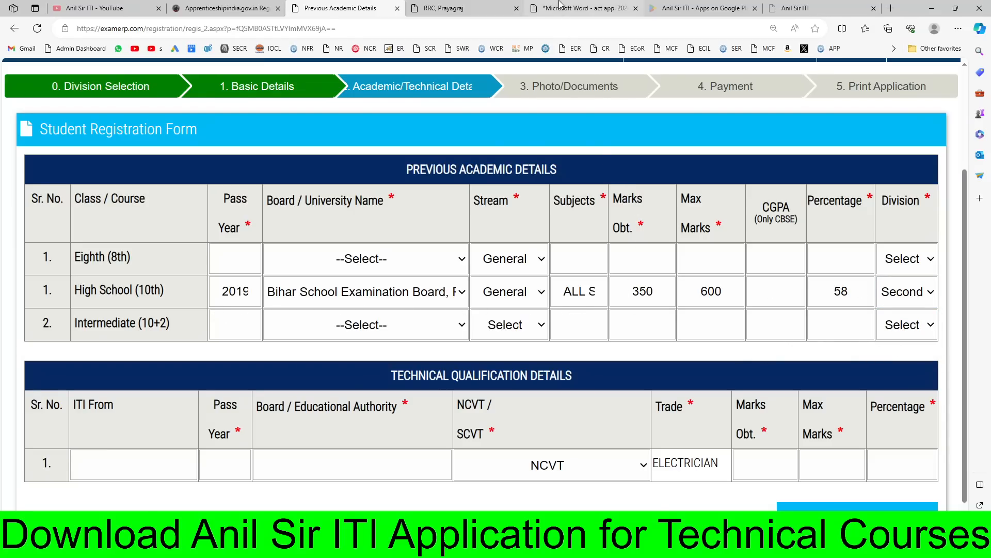
click(339, 6)
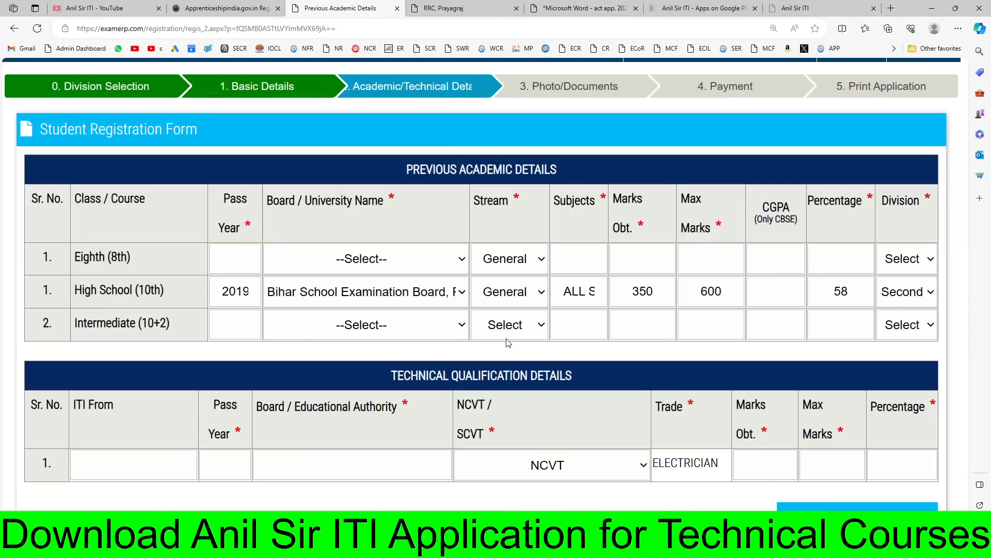
- Enter BUXAR ITI as the institute and 2022 as the pass year in the technical qualification details
scroll(508, 343, down, 1)
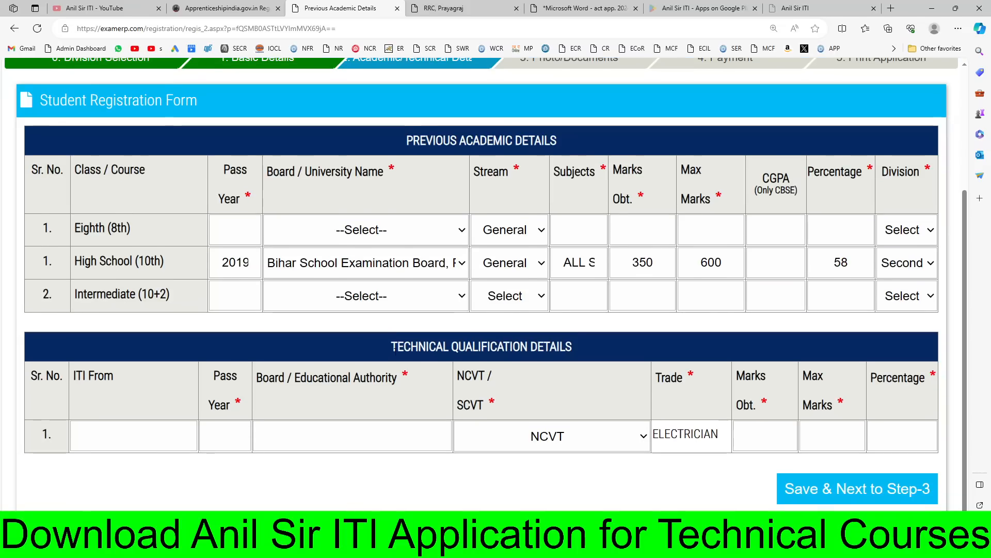
click(135, 434)
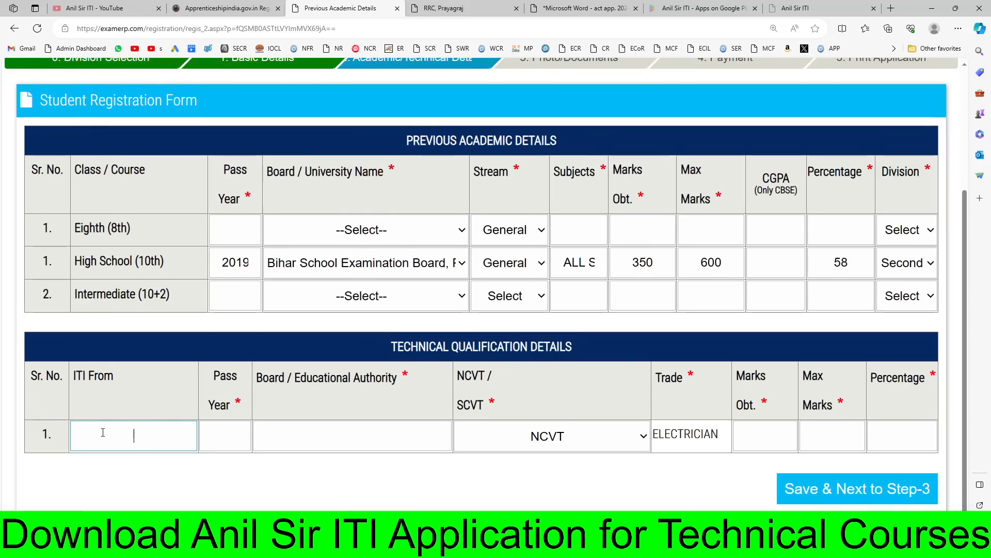
text(BUXAR ITI)
click(222, 436)
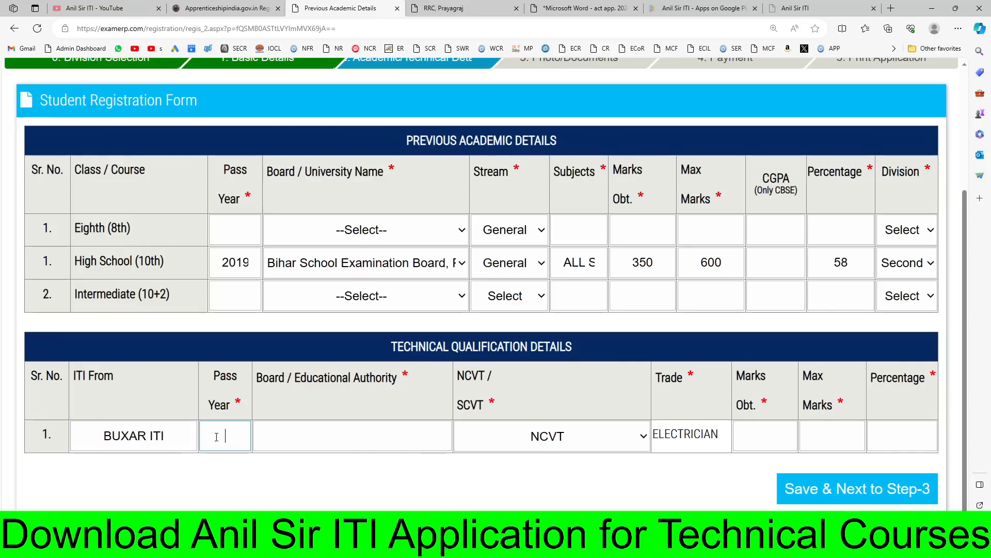
text(2022)
- Enter NCVT as the board/educational authority for the ITI qualification, with NCVT as the NCVT/SCVT option
click(263, 436)
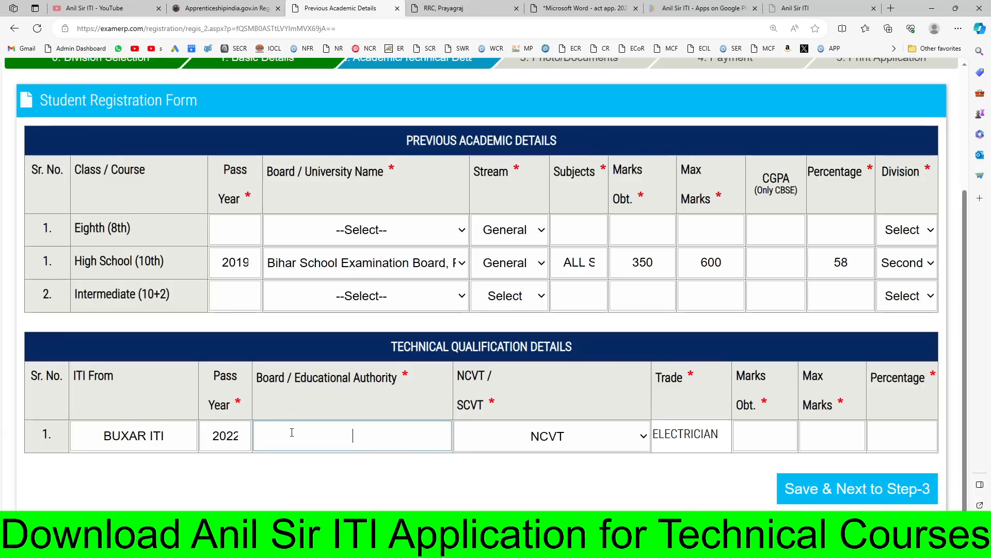
text(NCXV)
key(BackSpace)
key(BackSpace)
text(VT)
key(Tab)
click(533, 426)
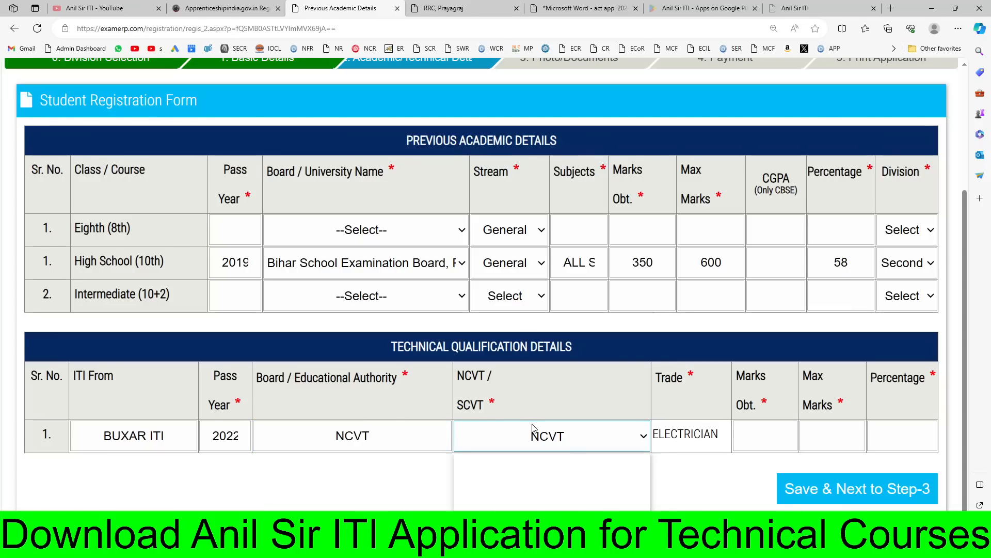
click(541, 430)
- Enter 1000 marks obtained, 1400 maximum marks and a percentage of 71 for the ITI qualification
click(748, 428)
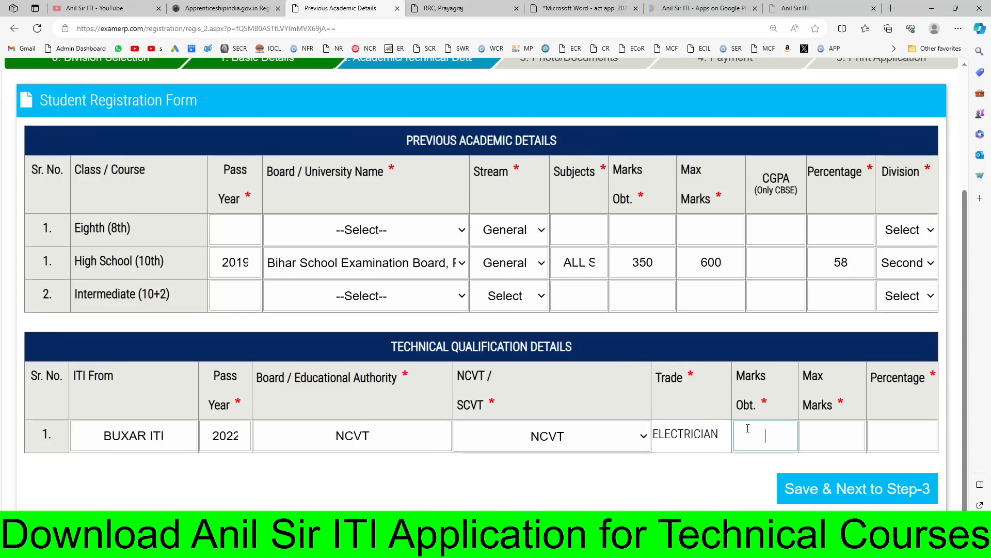
text(100)
key(Tab)
key(shift+Tab)
text(1000)
key(Tab)
text(1400)
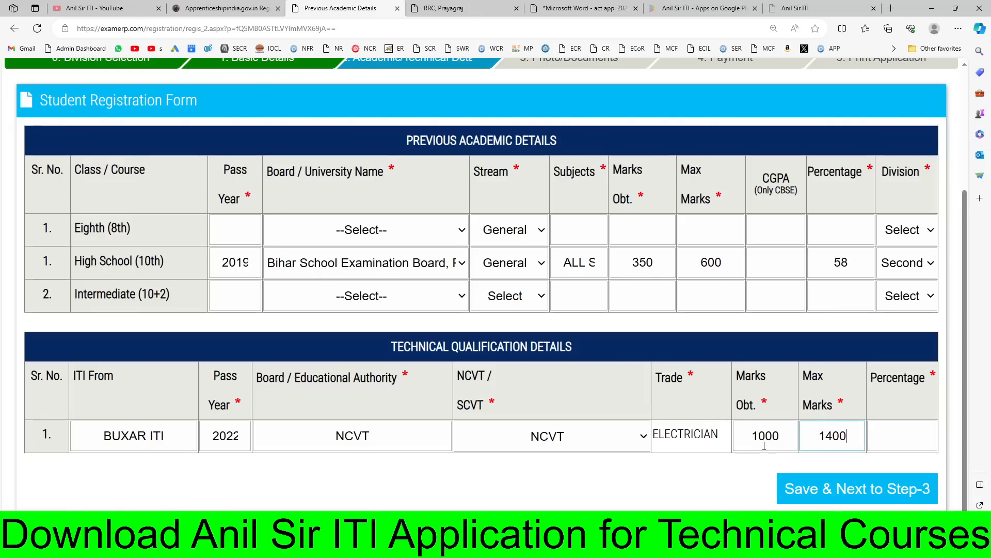
key(Tab)
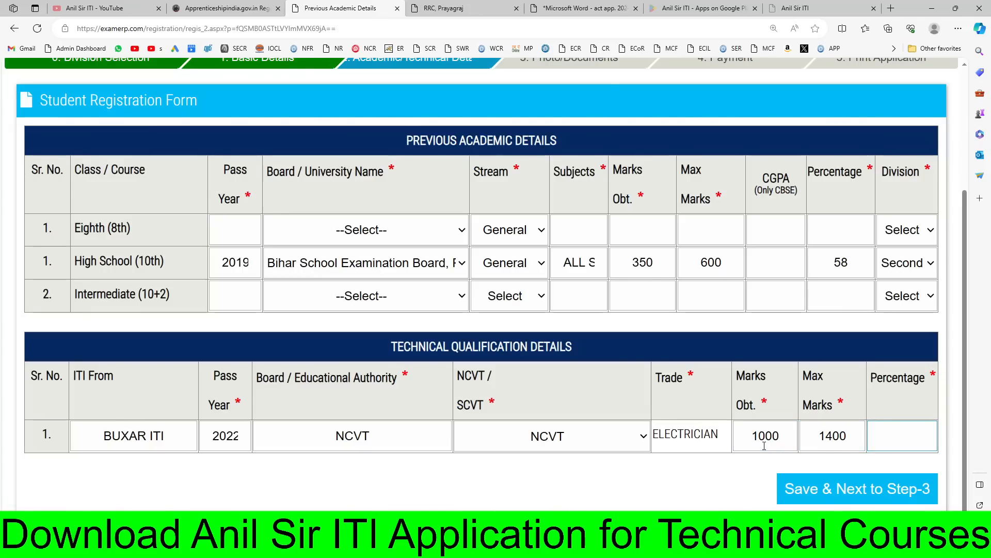
click(880, 419)
key(Return)
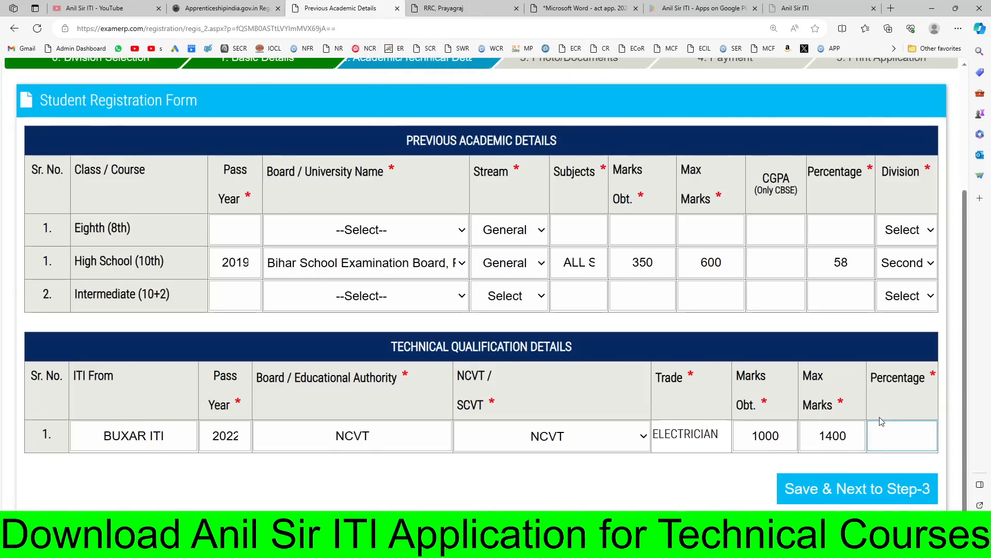
text(71)
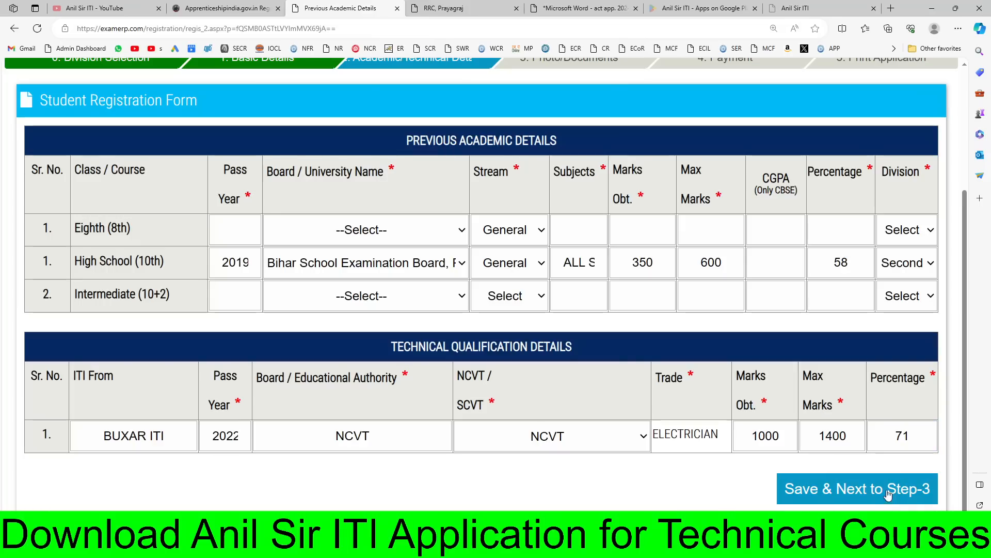
- Try to save the academic and technical details and continue to Step-3
click(891, 493)
click(592, 86)
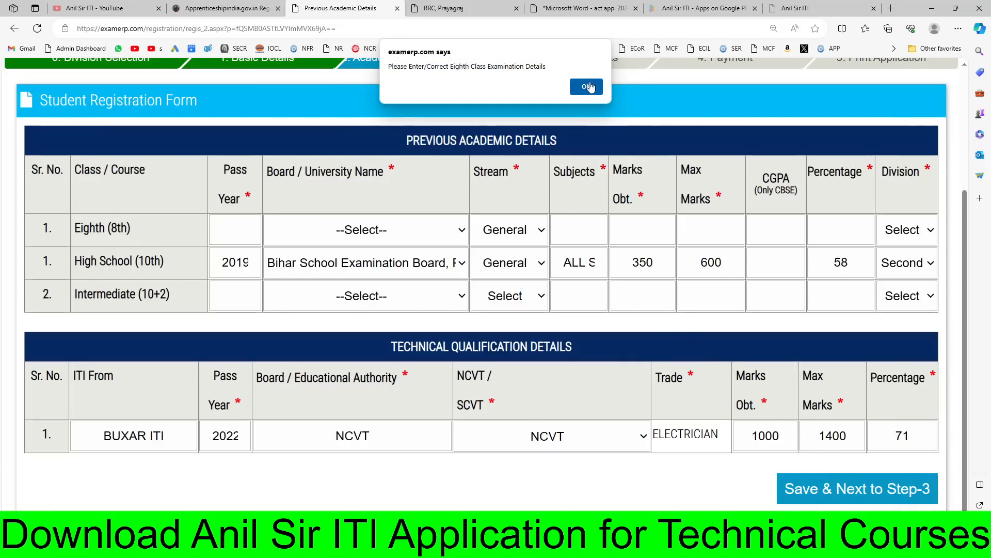
click(815, 487)
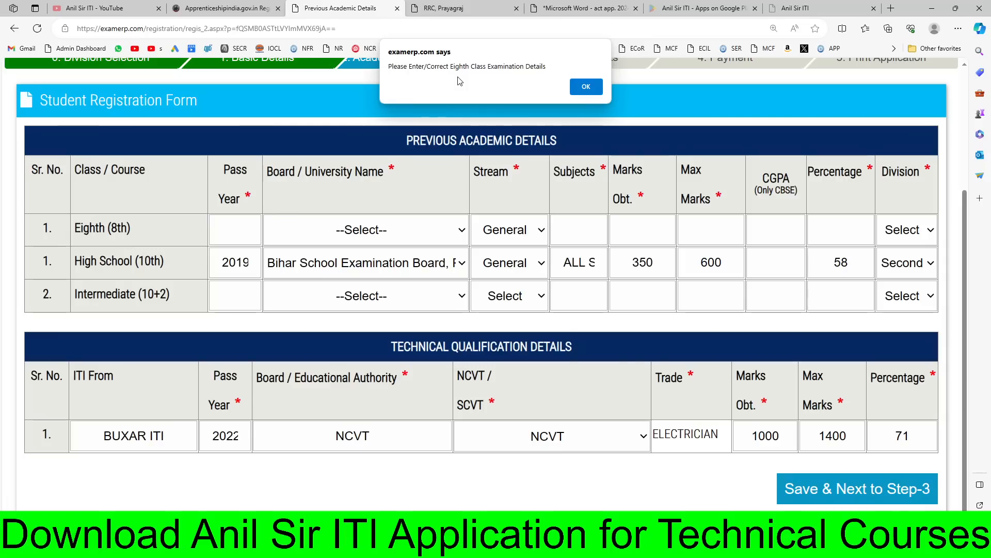
click(580, 89)
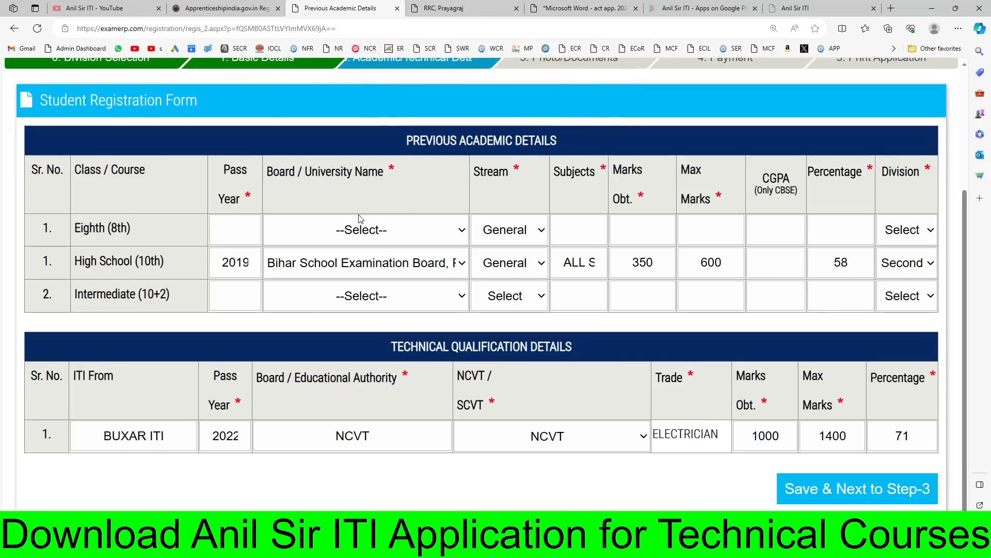
- View the available board choices for the Eighth (8th) row of the previous academic details
click(243, 228)
click(318, 227)
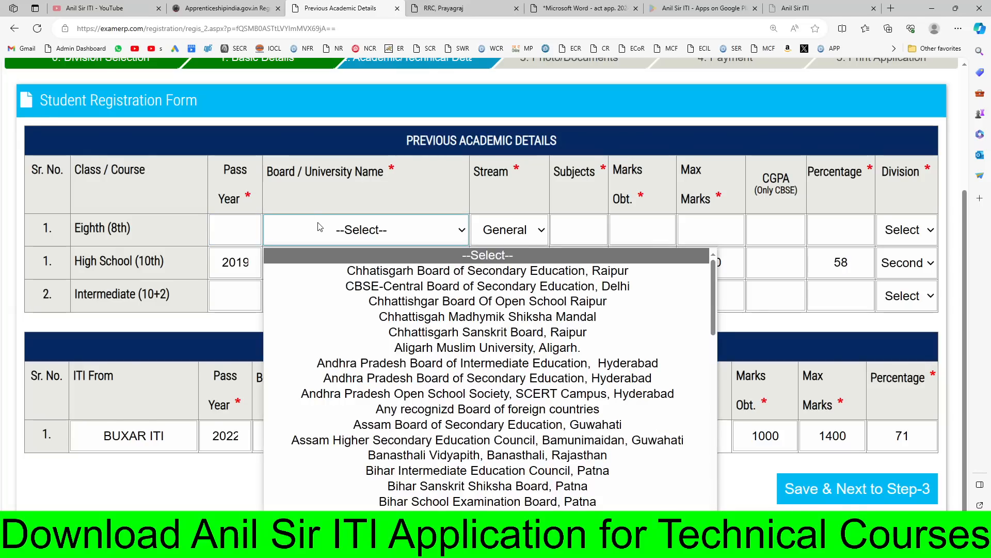
click(323, 227)
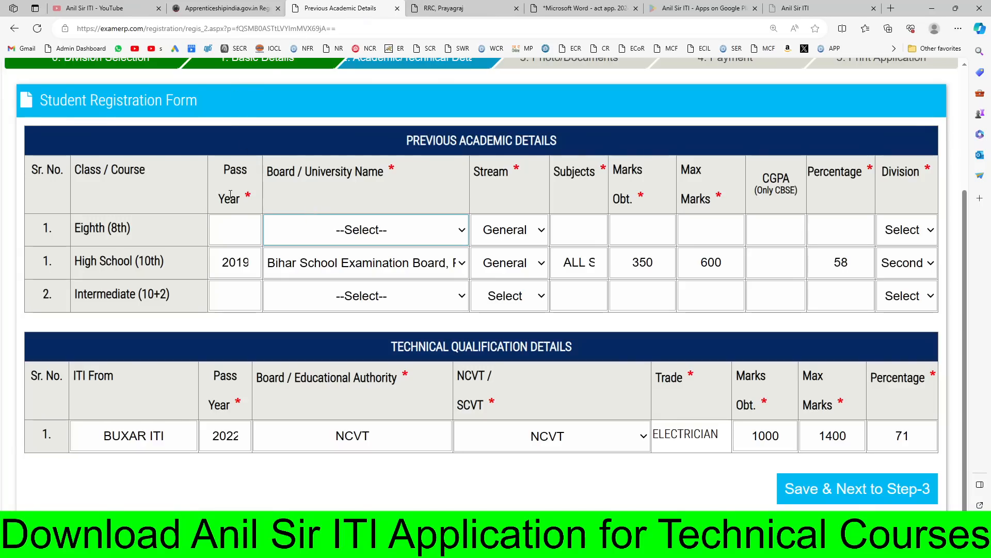
- Examine the Eighth (8th) row of the previous academic details against the other qualification rows
drag(74, 228, 173, 220)
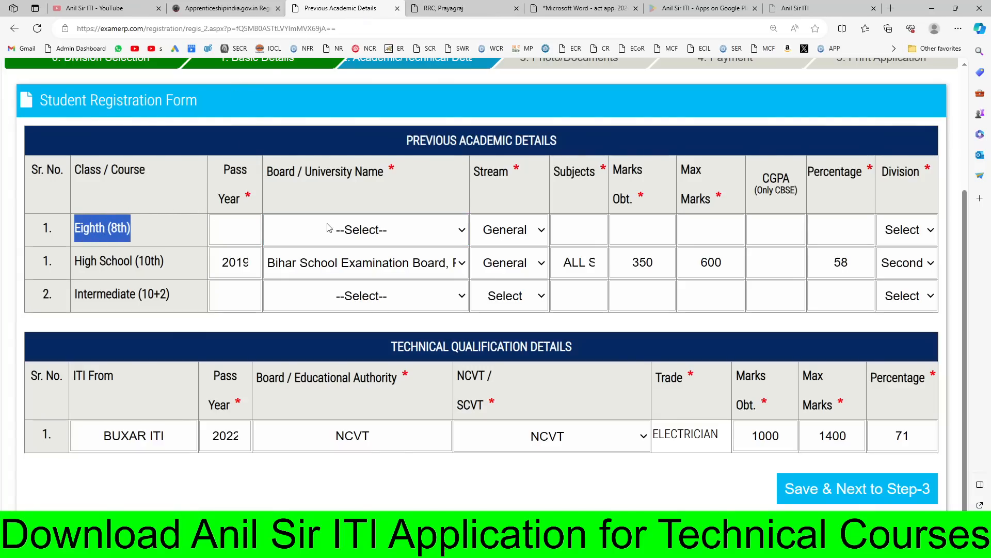
click(176, 215)
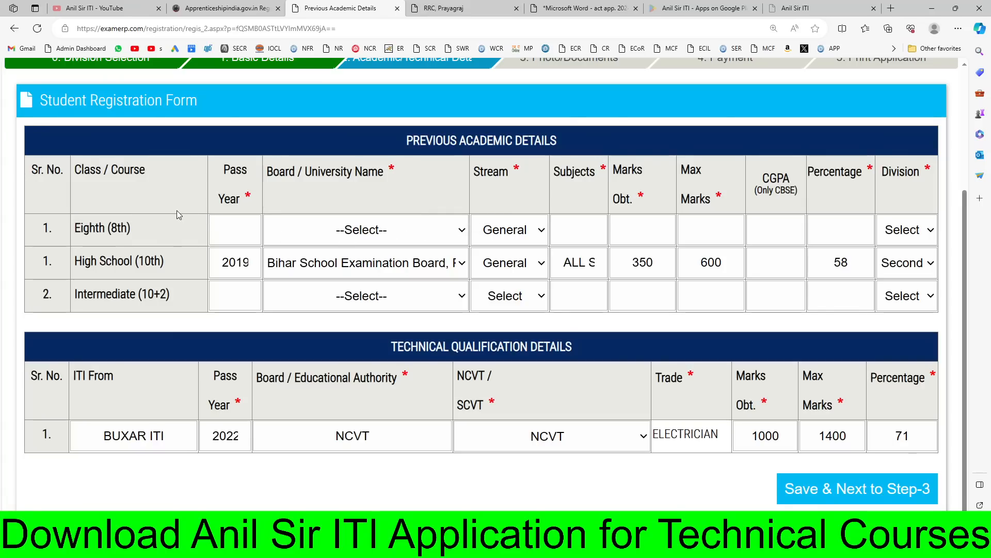
scroll(145, 224, up, 1)
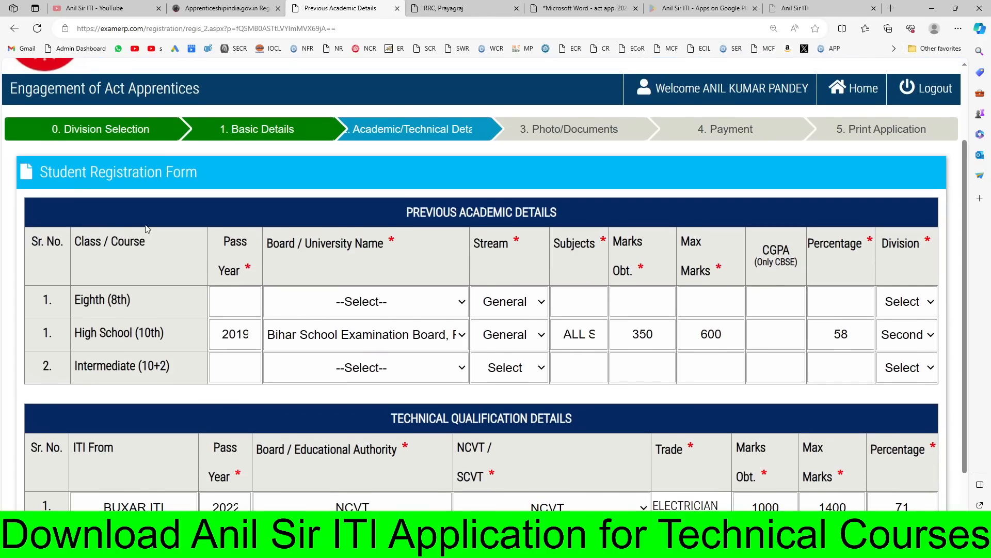
drag(142, 306, 75, 304)
scroll(473, 304, down, 1)
scroll(472, 304, down, 1)
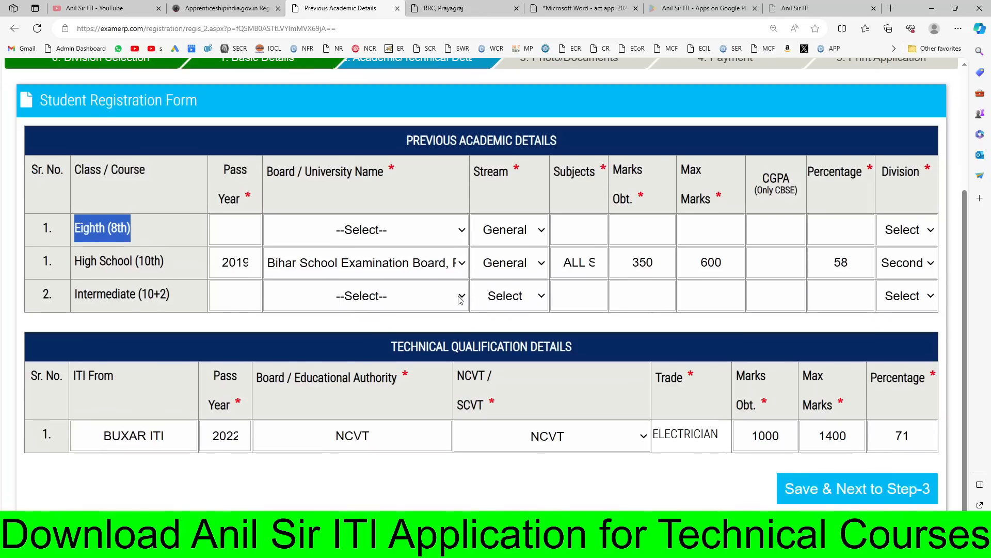
click(248, 395)
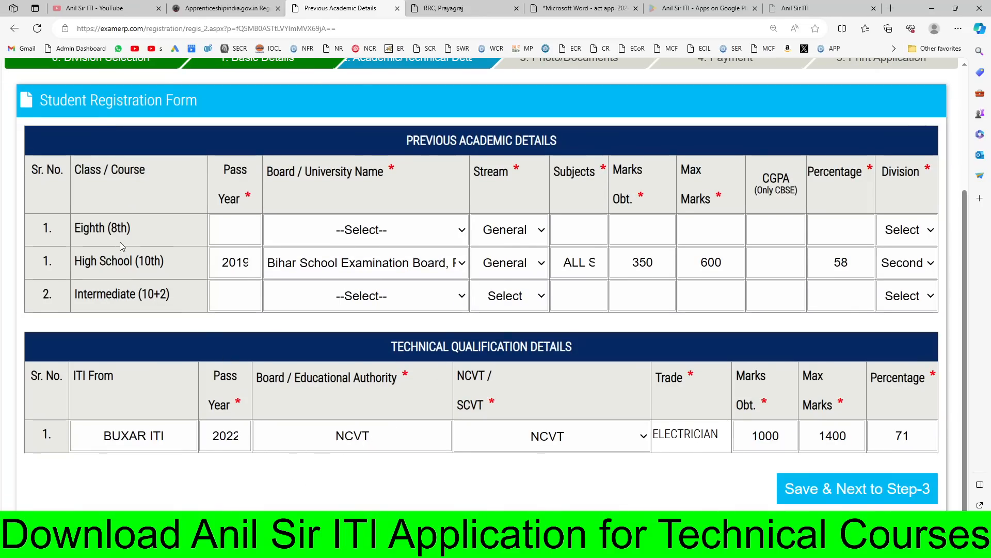
drag(135, 231, 76, 230)
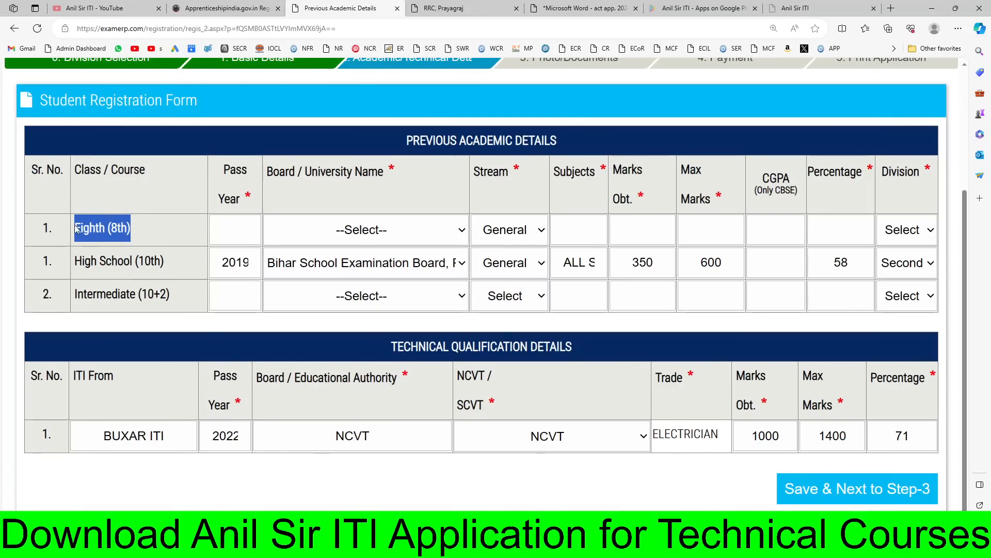
click(175, 232)
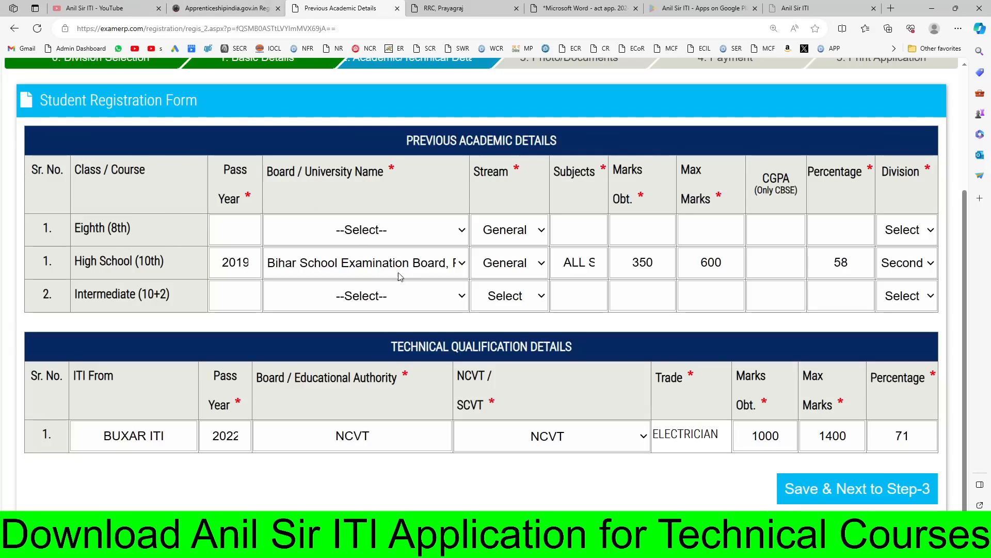
- Reset the Eighth (8th) stream to Select and try to save the academic details and continue to Step-3
click(527, 230)
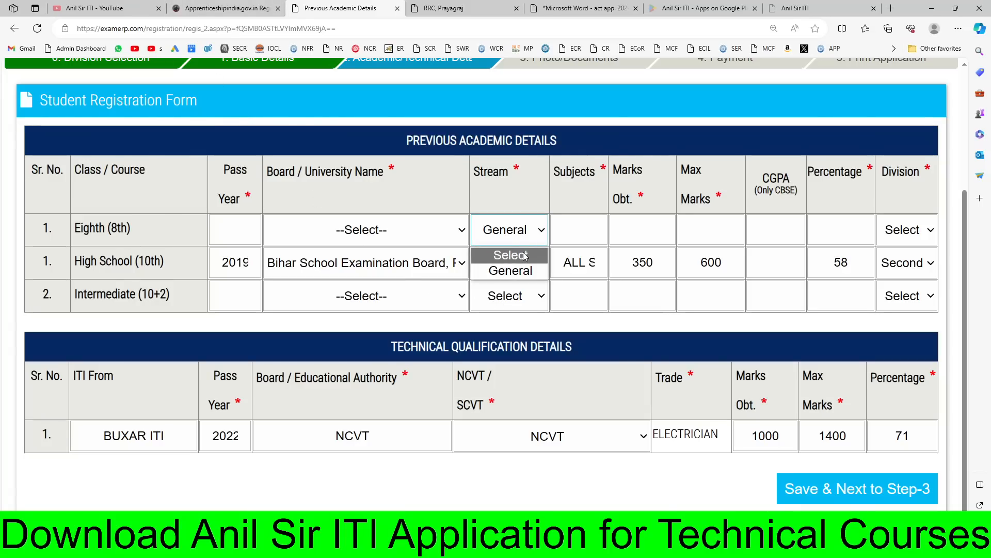
click(526, 255)
click(552, 330)
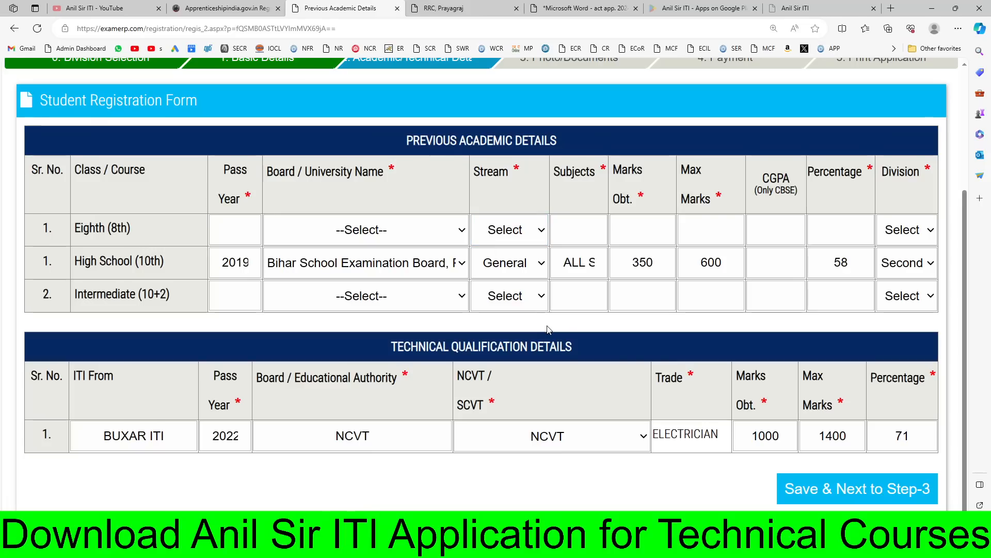
click(835, 500)
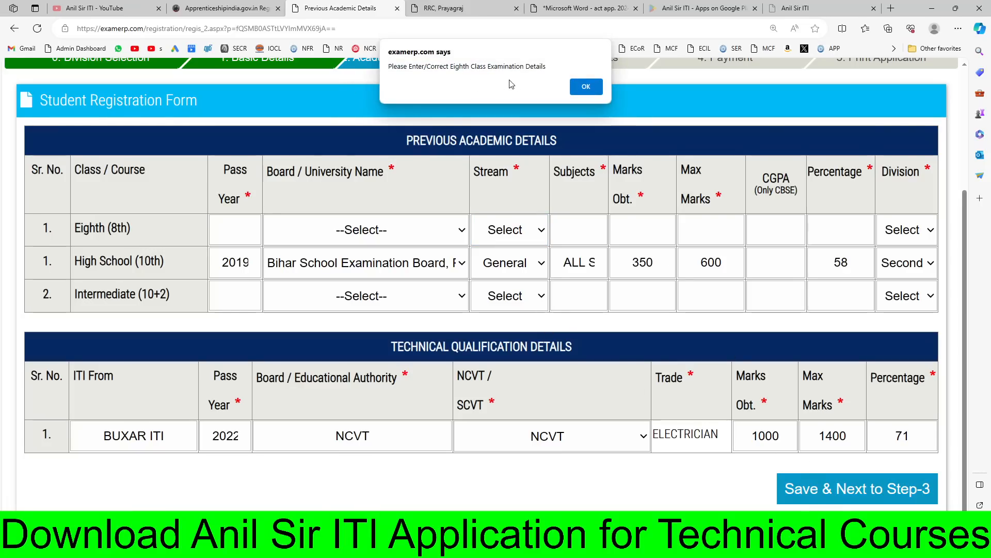
click(577, 88)
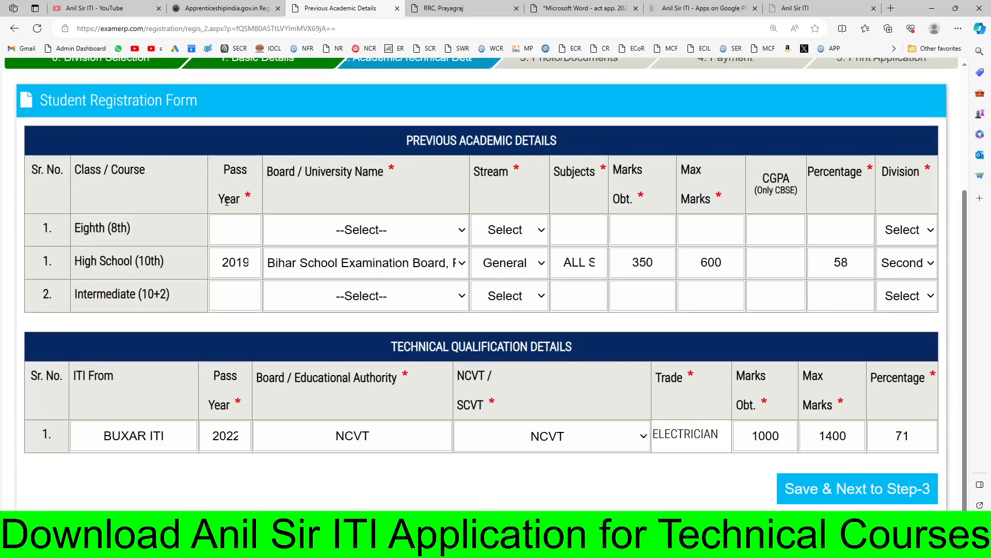
click(239, 241)
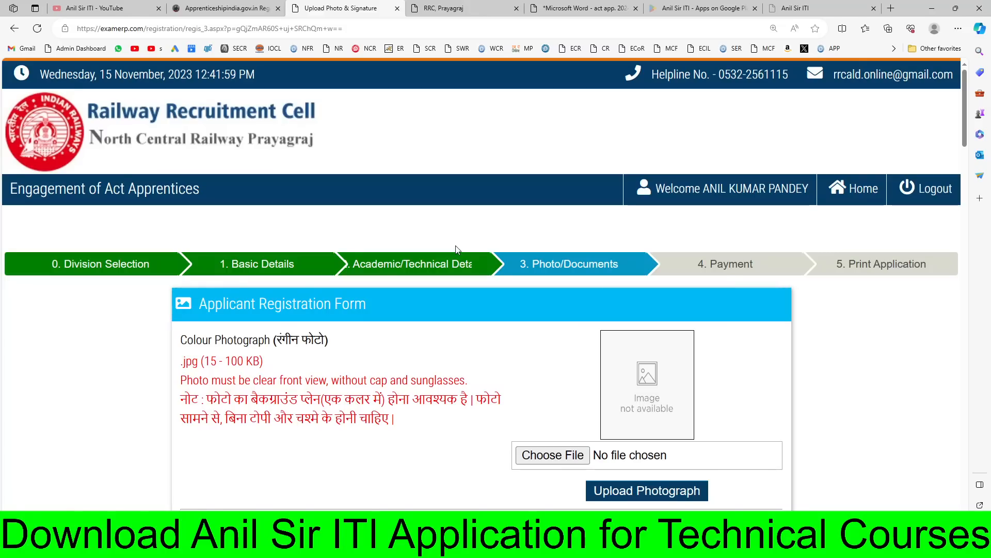
- Review the colour photograph upload requirements, including the file size range, the cap and sunglasses rule and the background note
scroll(456, 250, down, 3)
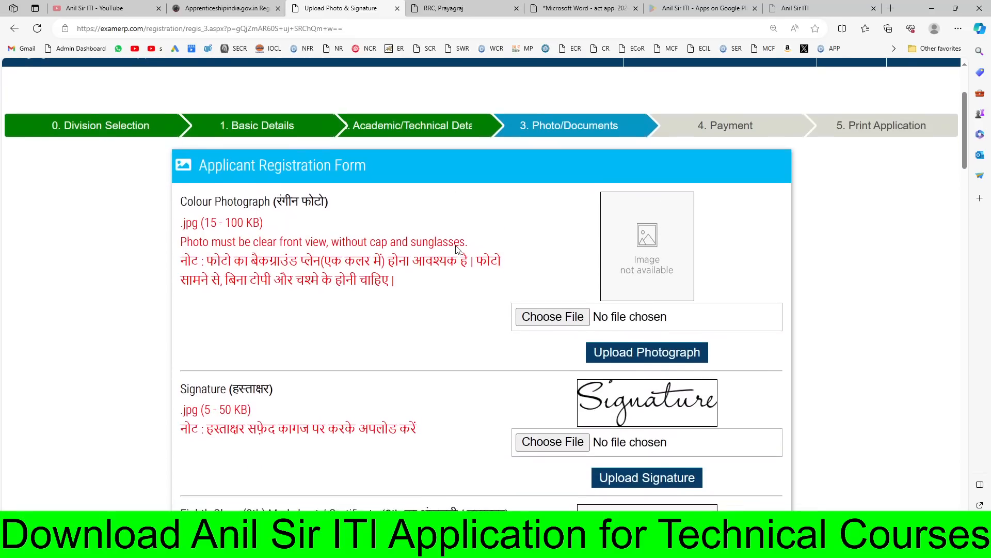
scroll(323, 292, up, 3)
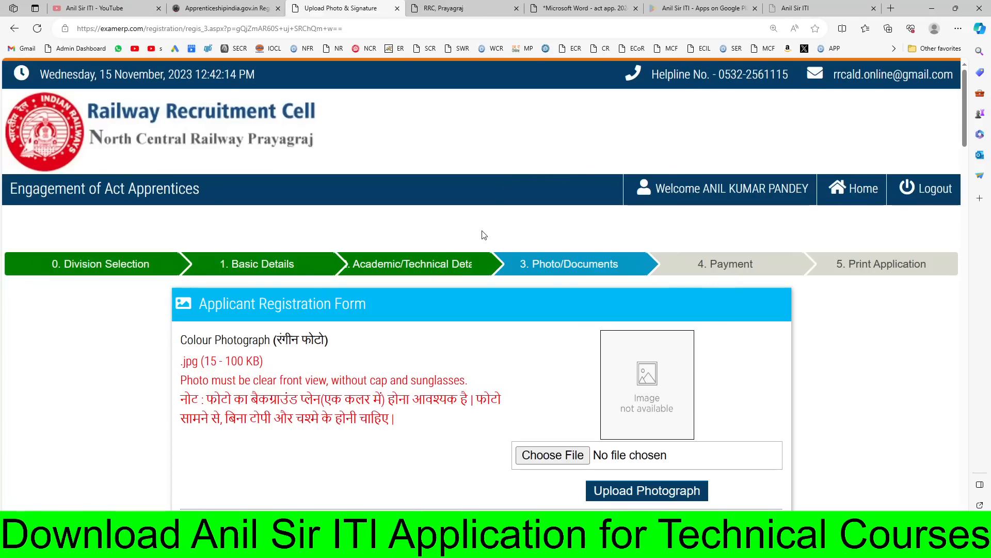
scroll(482, 235, down, 3)
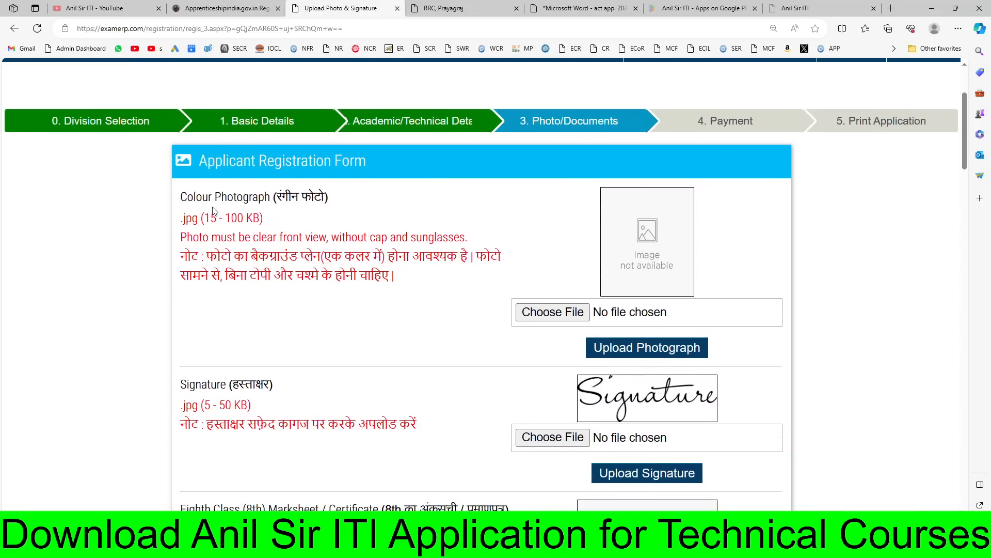
scroll(682, 253, down, 1)
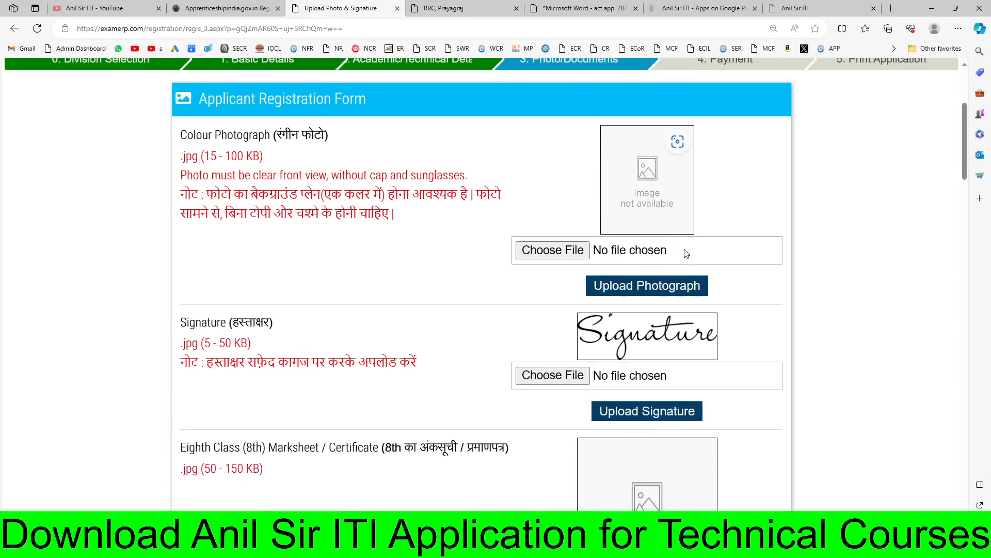
scroll(361, 243, up, 1)
drag(206, 218, 244, 218)
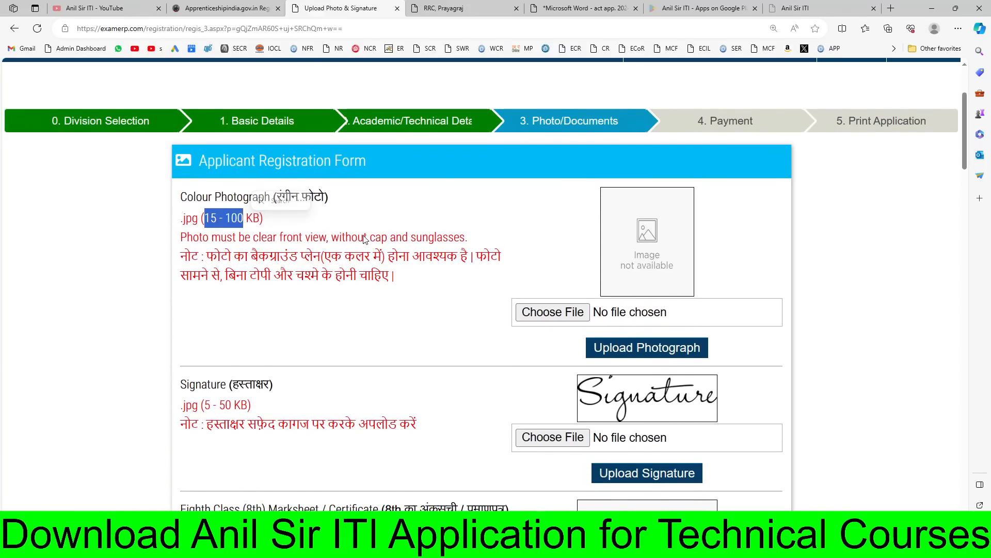
click(316, 234)
drag(367, 239, 454, 239)
click(456, 241)
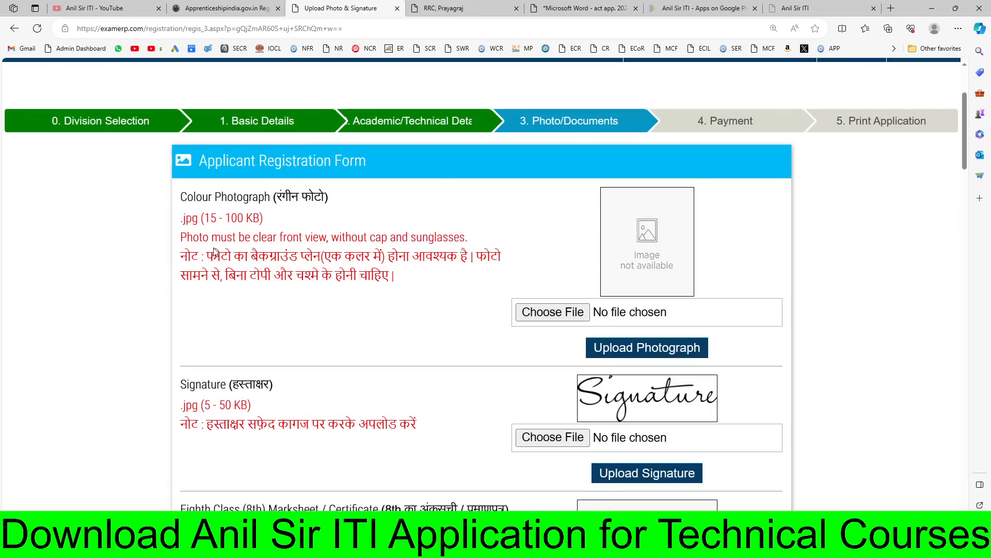
drag(207, 257, 379, 264)
click(329, 257)
- Check the file format, size range and paper note for the signature upload
scroll(361, 268, down, 4)
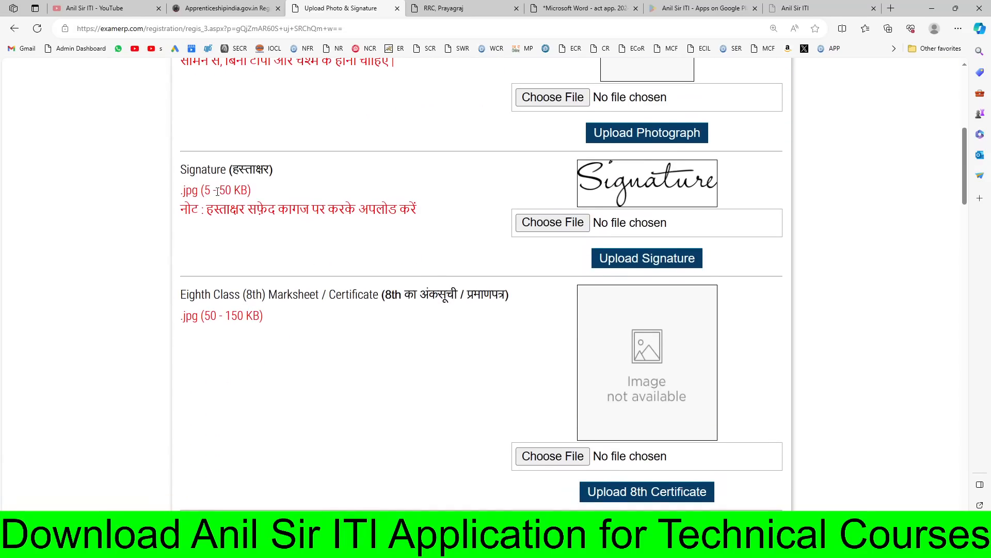
drag(182, 171, 285, 184)
scroll(343, 232, up, 1)
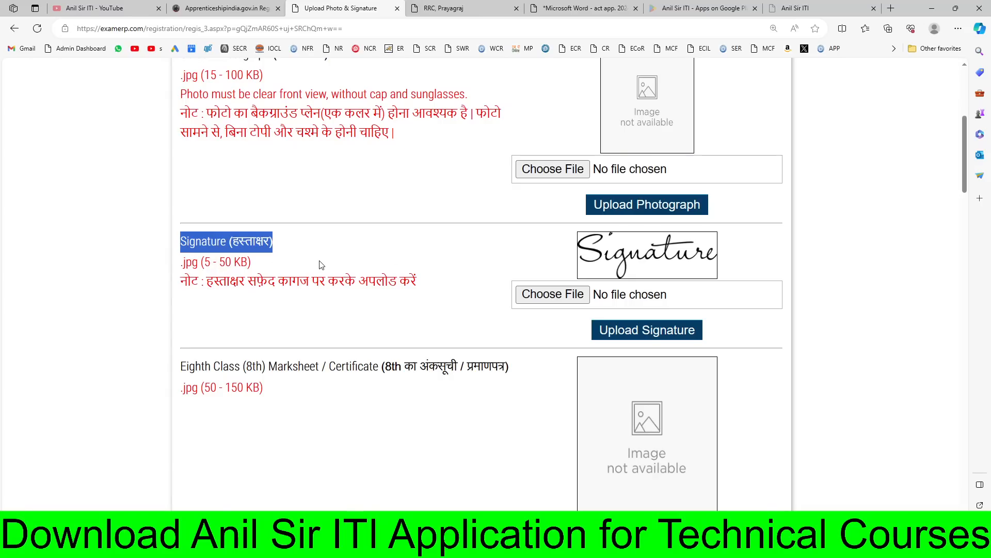
scroll(246, 235, down, 1)
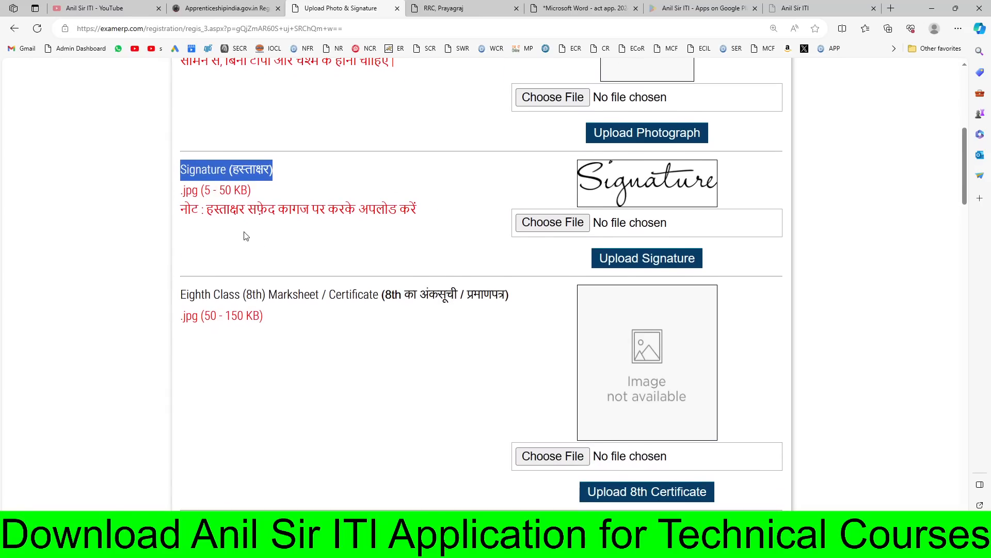
mouse_move(205, 191)
mouse_down()
mouse_move(232, 191)
mouse_move(244, 223)
mouse_move(277, 223)
mouse_up()
- Review the file size requirements for the 8th, 10th, caste and ITI document uploads
scroll(258, 205, down, 1)
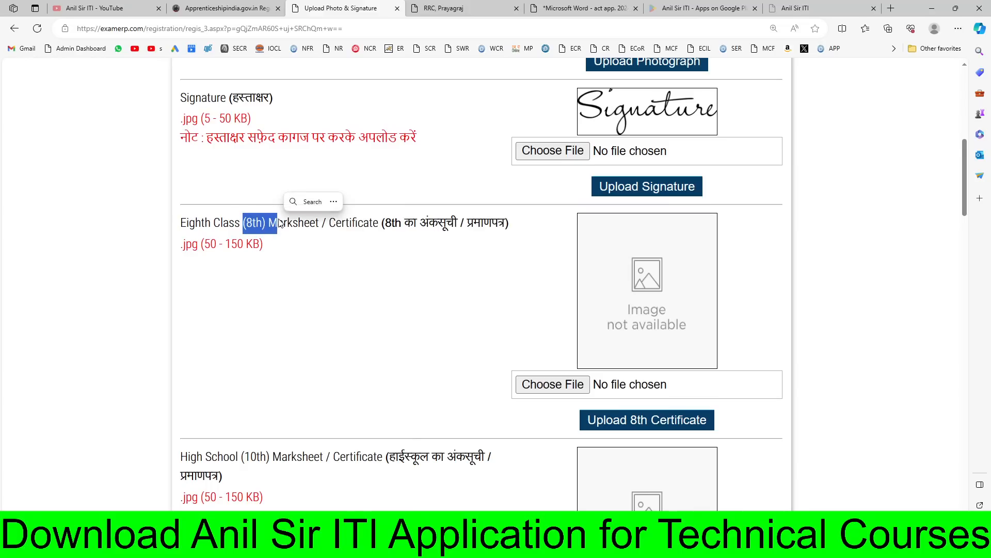
scroll(281, 223, down, 1)
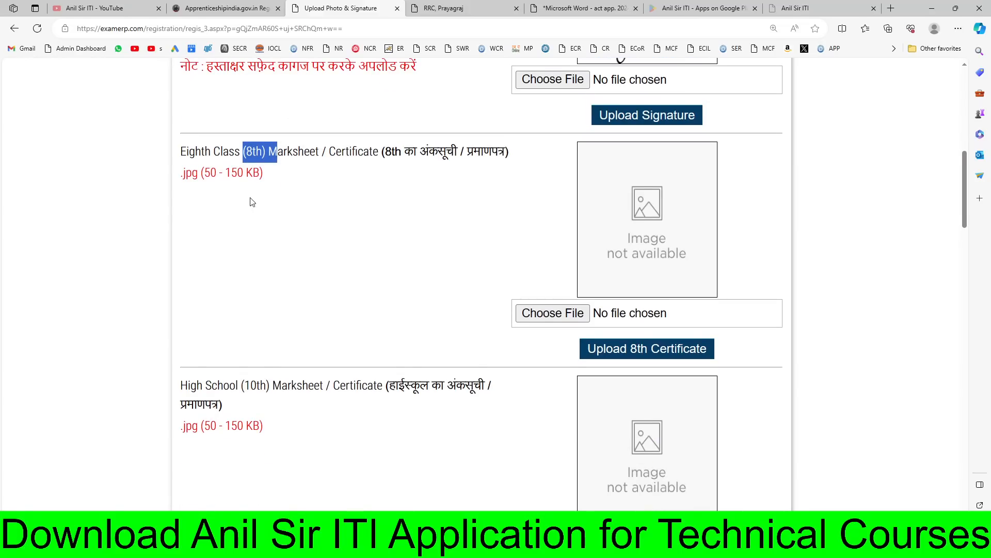
drag(205, 172, 240, 174)
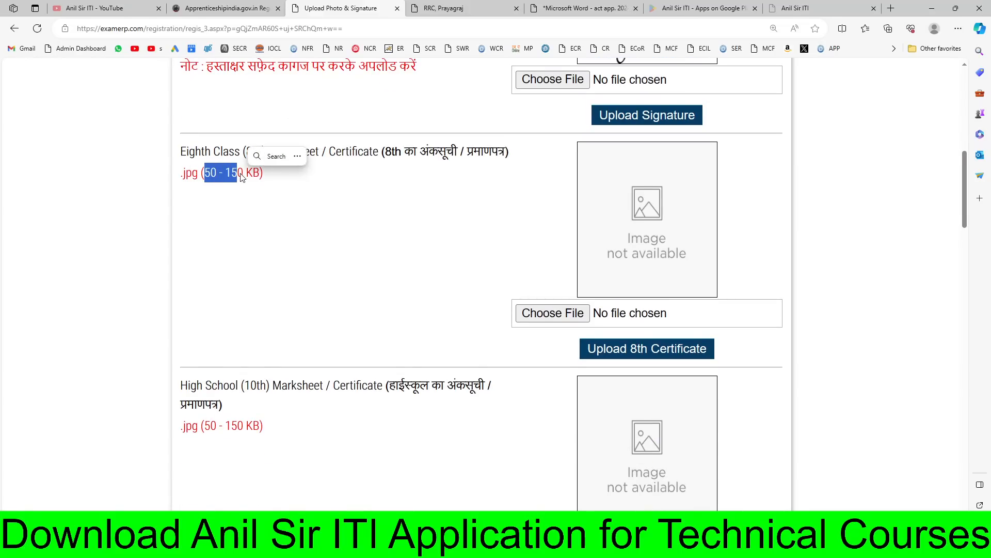
scroll(239, 177, down, 2)
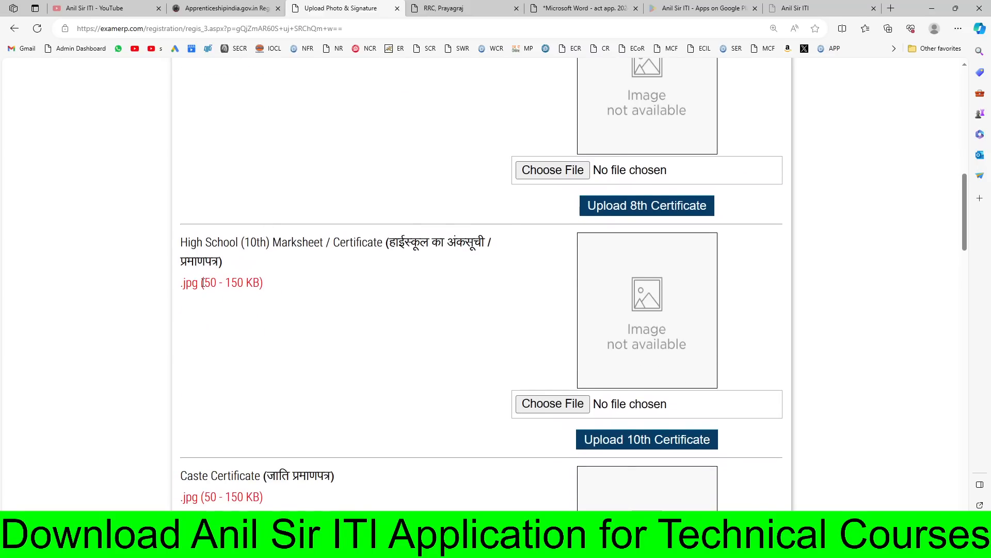
drag(204, 282, 243, 283)
scroll(246, 280, down, 2)
scroll(191, 304, down, 1)
scroll(259, 303, down, 3)
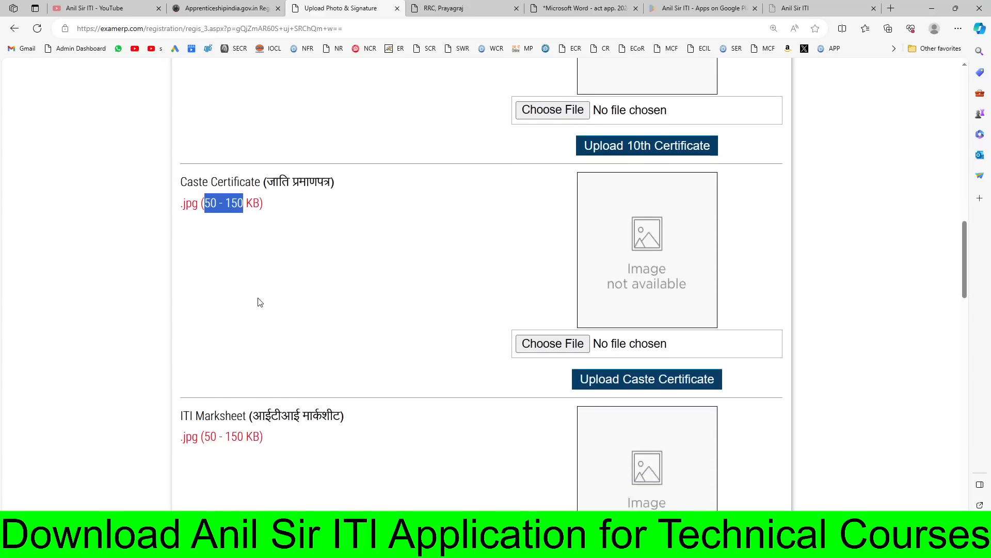
drag(204, 301, 247, 320)
scroll(243, 310, down, 3)
scroll(248, 324, down, 1)
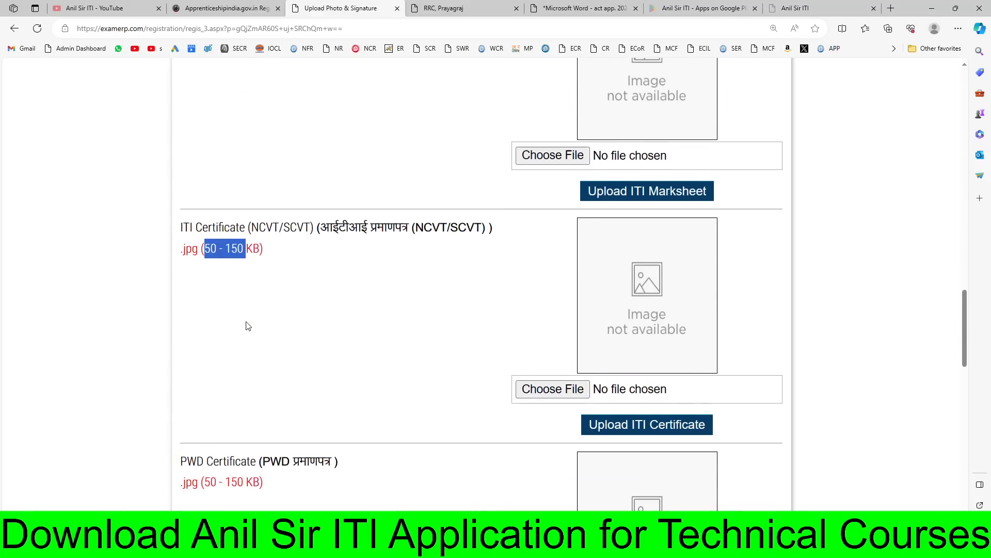
- Review the upload requirements for the PWD certificate and the remaining certificates through the date of birth certificate
scroll(293, 313, down, 3)
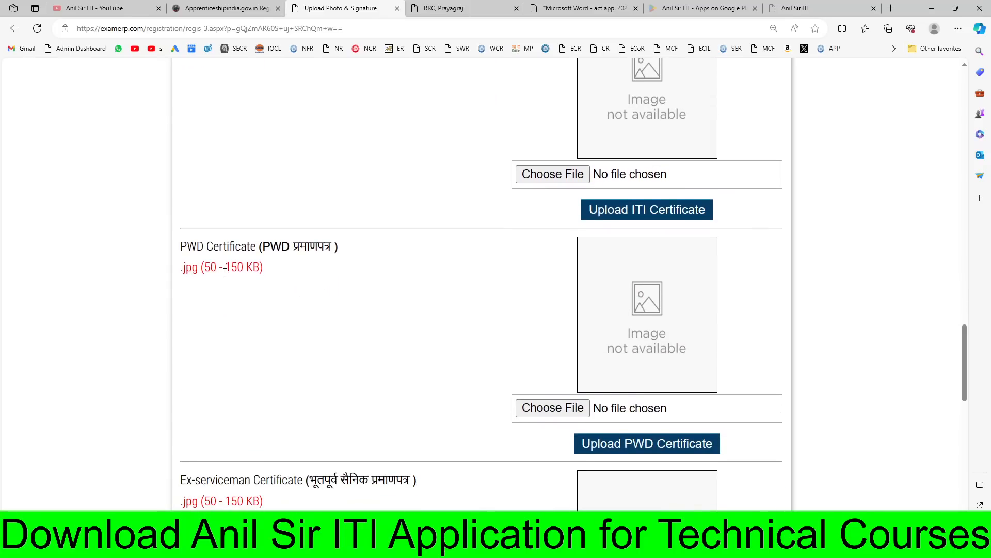
drag(205, 270, 337, 305)
scroll(246, 270, down, 3)
scroll(250, 292, down, 2)
scroll(250, 291, down, 1)
scroll(246, 307, down, 3)
scroll(336, 305, down, 2)
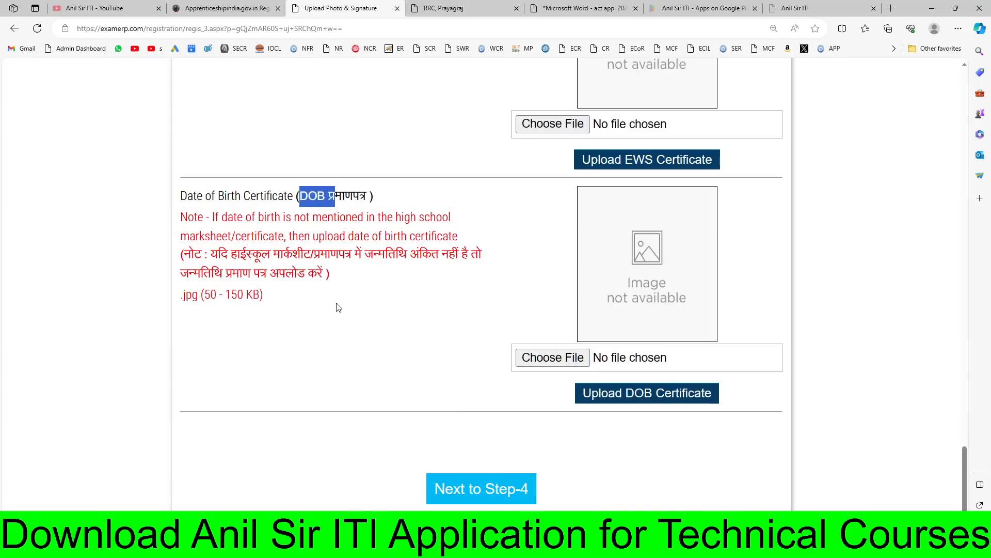
scroll(333, 306, up, 5)
scroll(335, 306, up, 20)
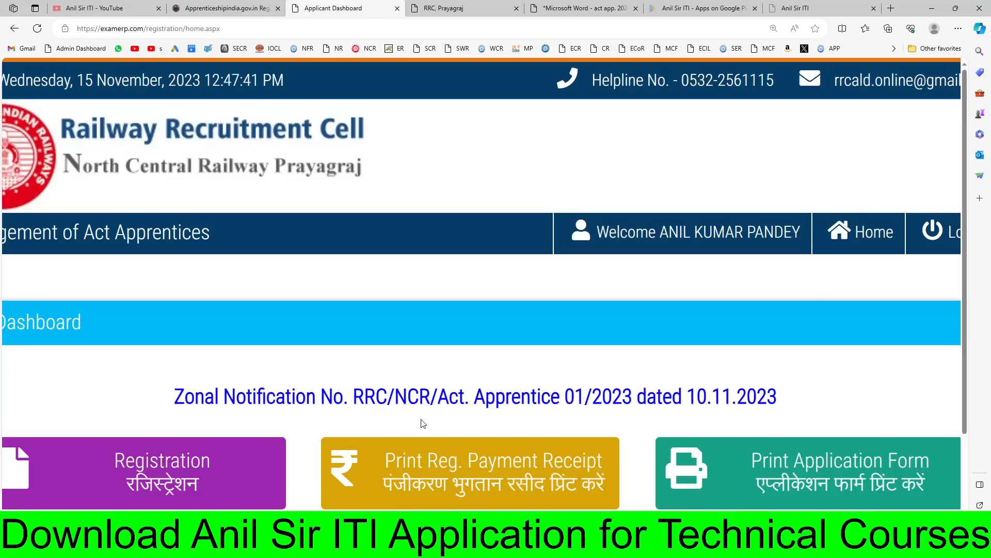
- Examine the dashboard's payment receipt and application form printing options and the helpline's contact e-mail
drag(390, 467, 606, 465)
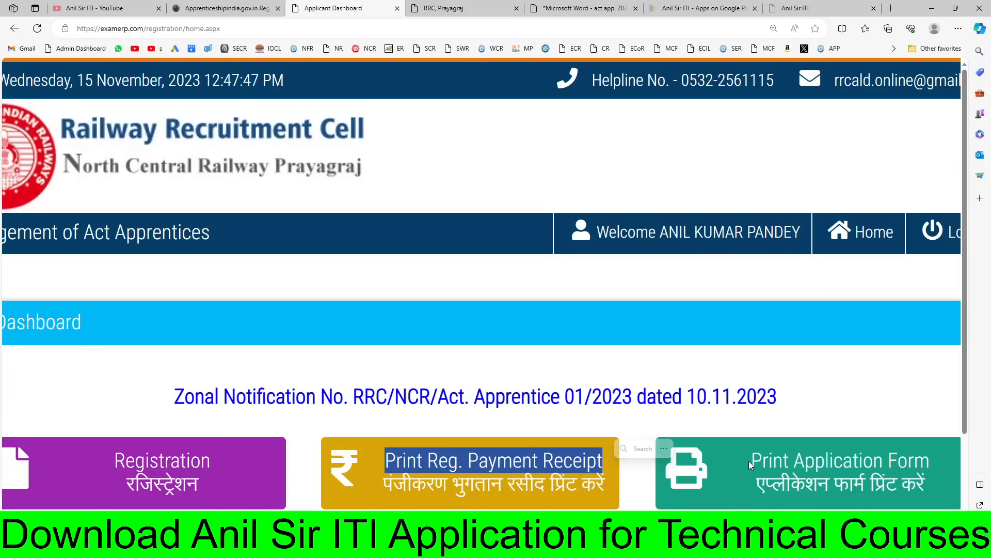
mouse_move(750, 461)
mouse_down()
mouse_move(934, 460)
mouse_move(754, 443)
mouse_up()
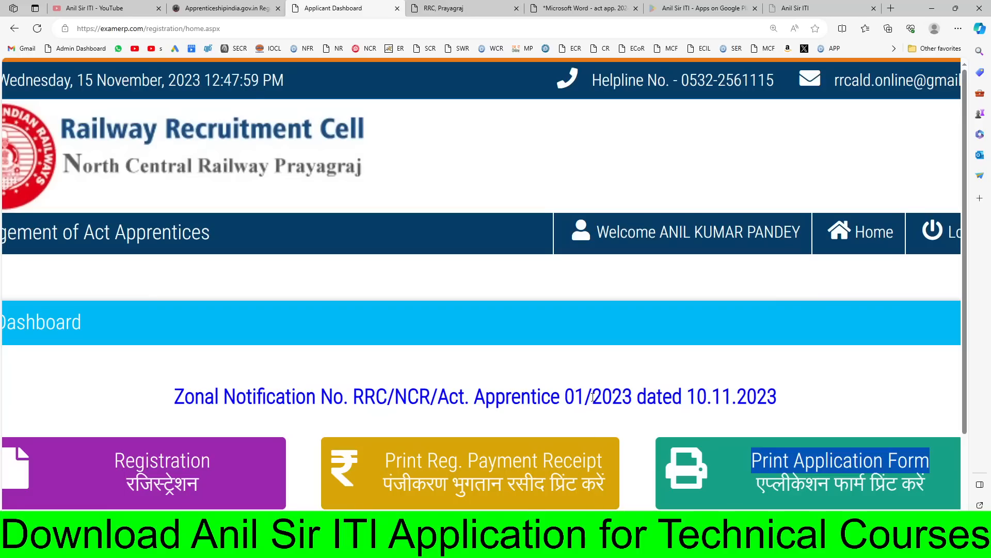
drag(828, 82, 947, 83)
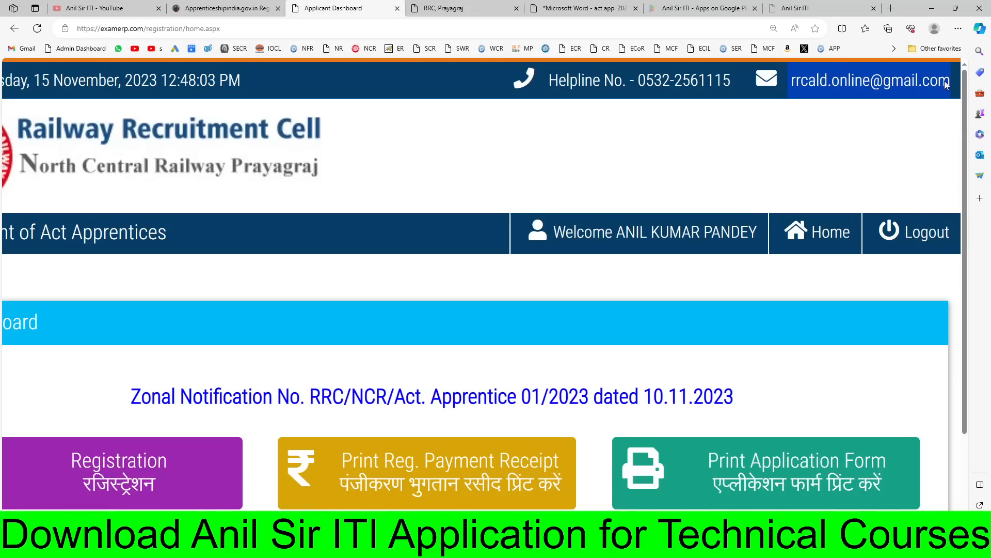
click(714, 139)
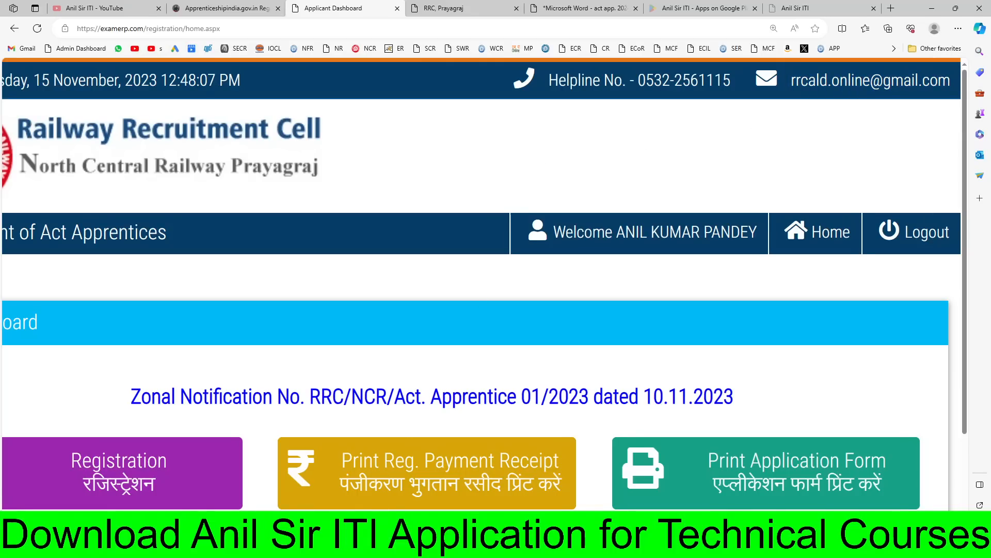
- Switch from the applicant dashboard to the open YouTube channel's videos page
drag(444, 531, 298, 506)
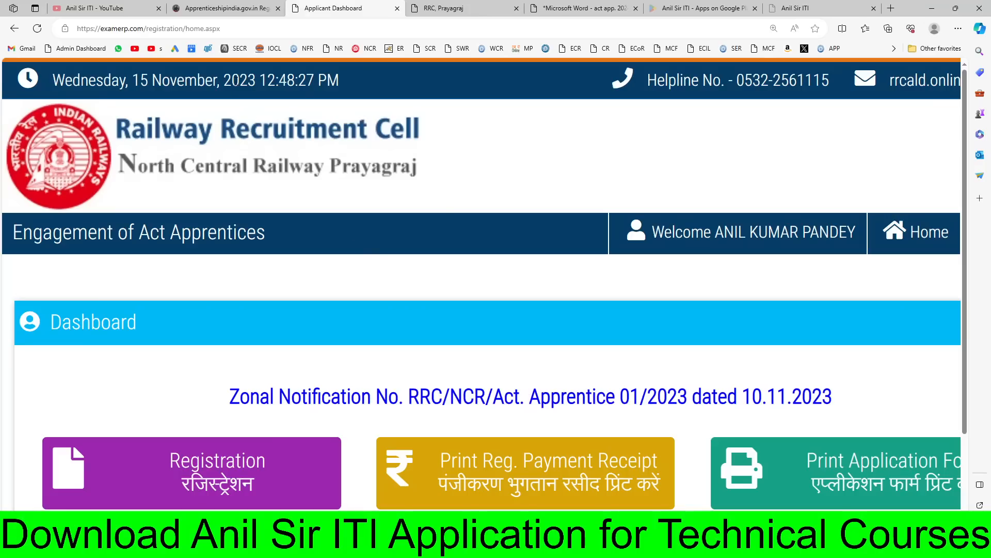
click(98, 8)
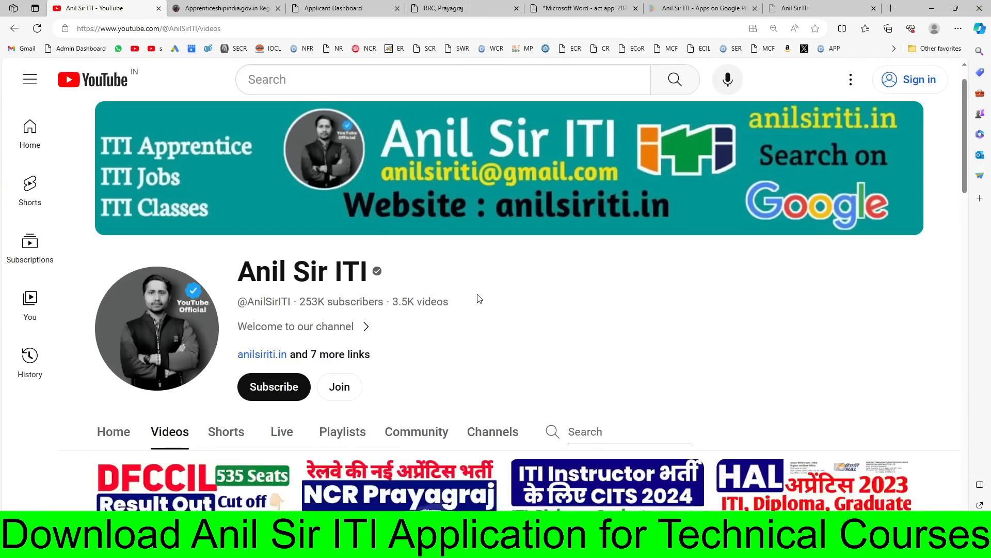